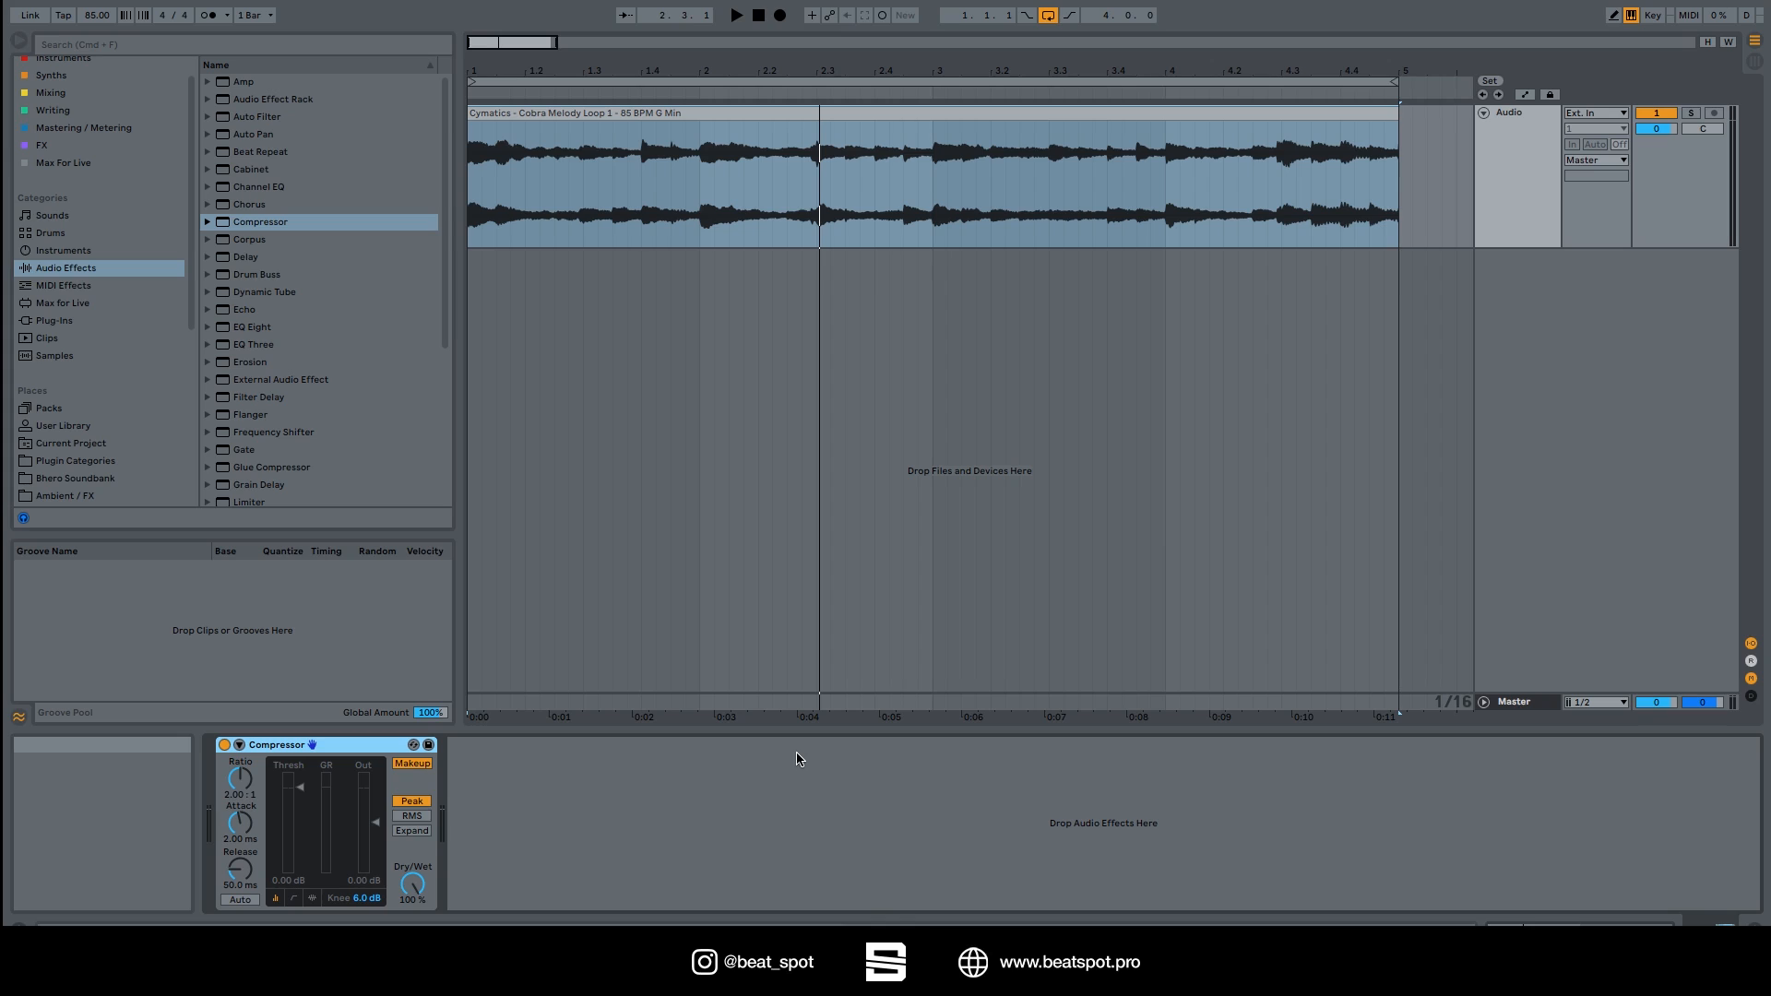
Step: Unfold the sidechain section of the Compressor on the Audio track
click(703, 782)
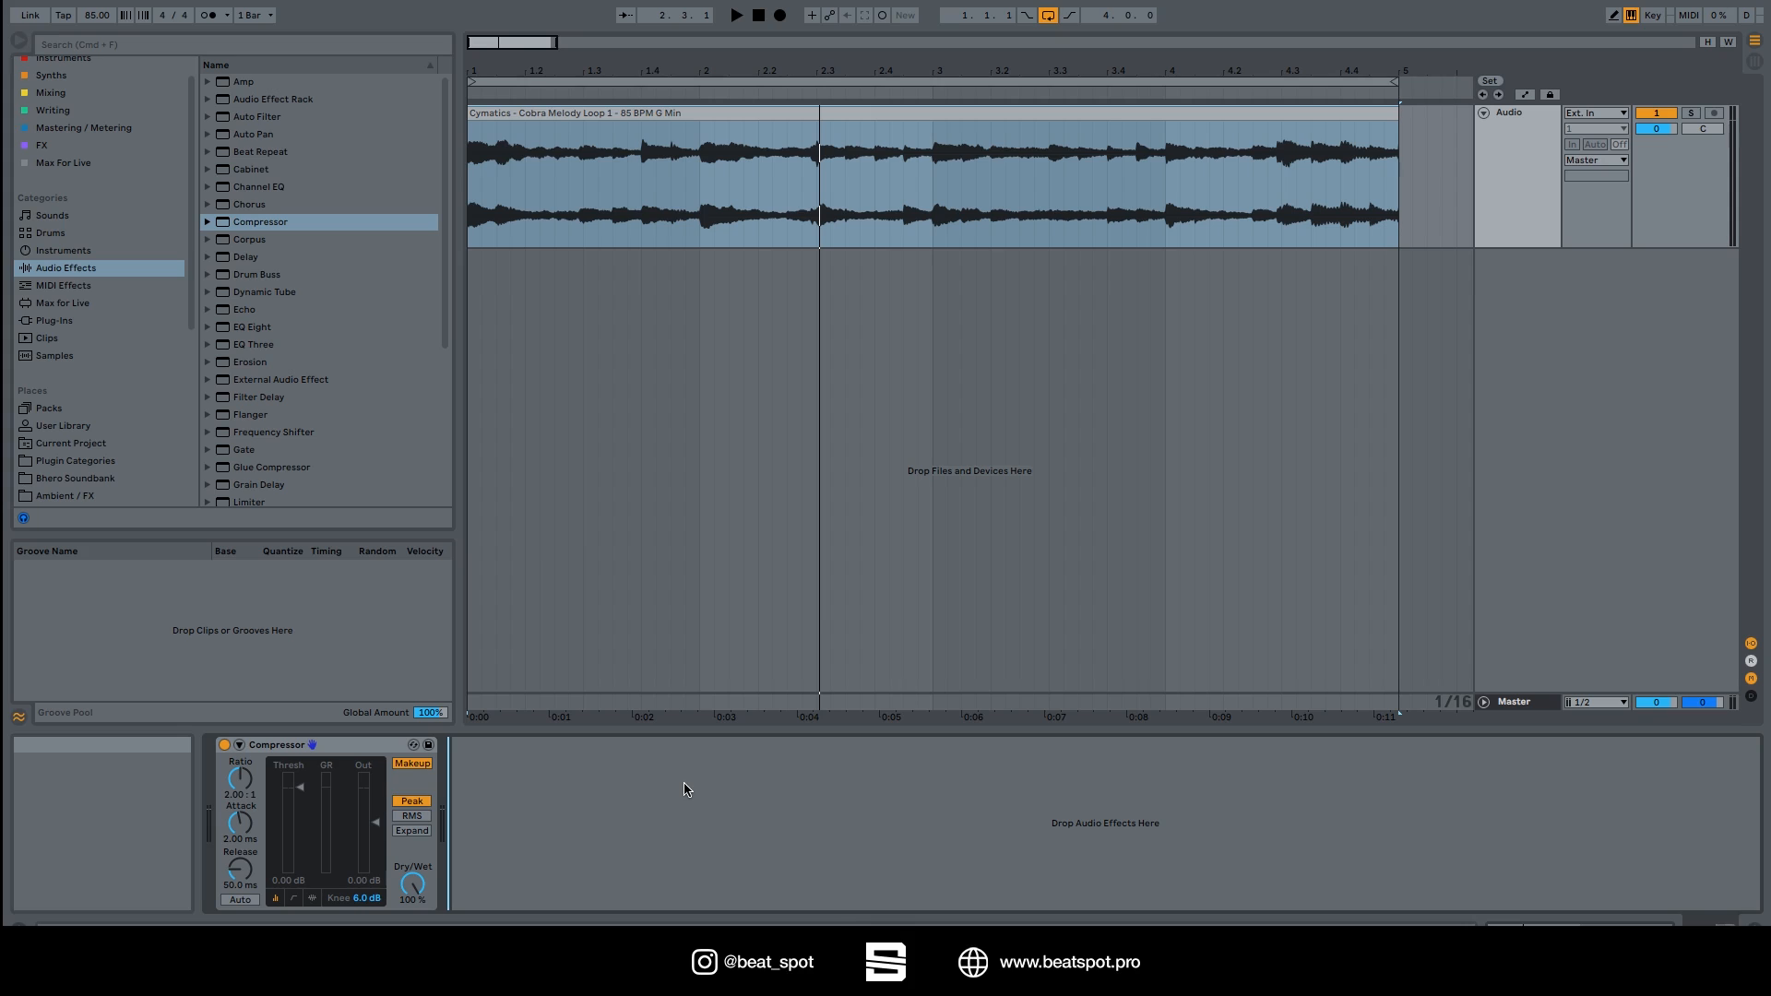
click(242, 749)
click(241, 749)
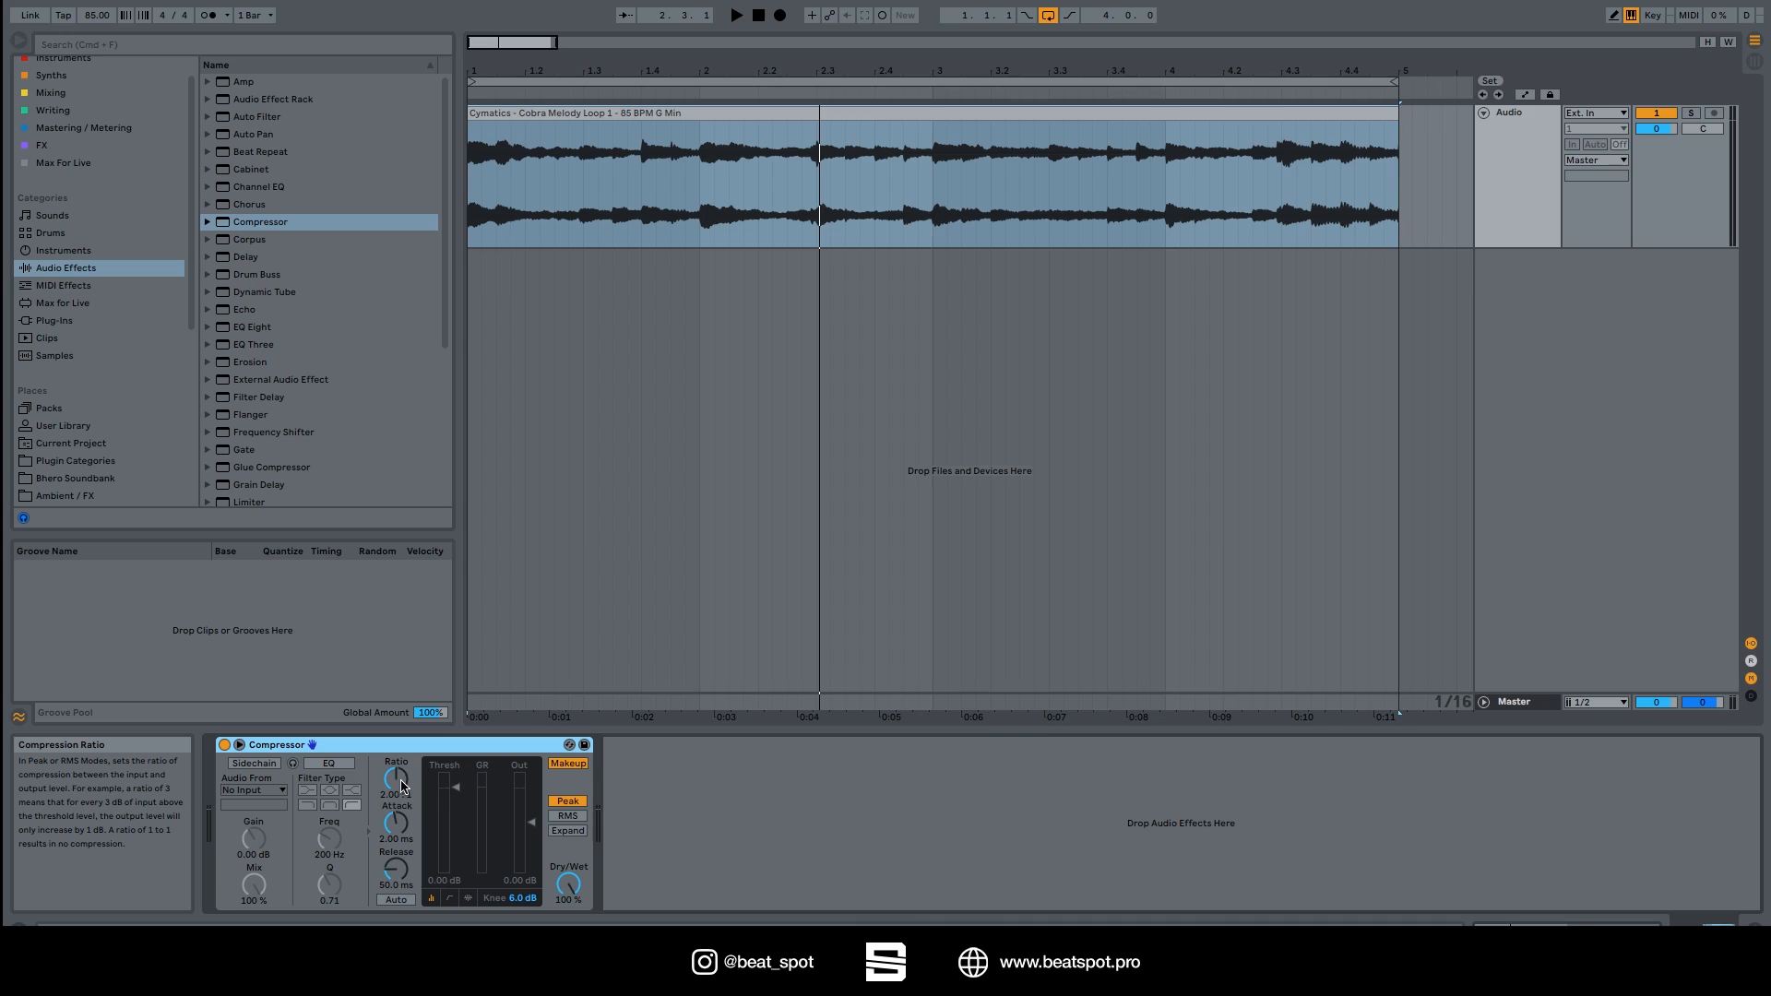
Step: Set the Compressor's threshold to -10 dB and its ratio to 4.00:1
drag(404, 799, 403, 793)
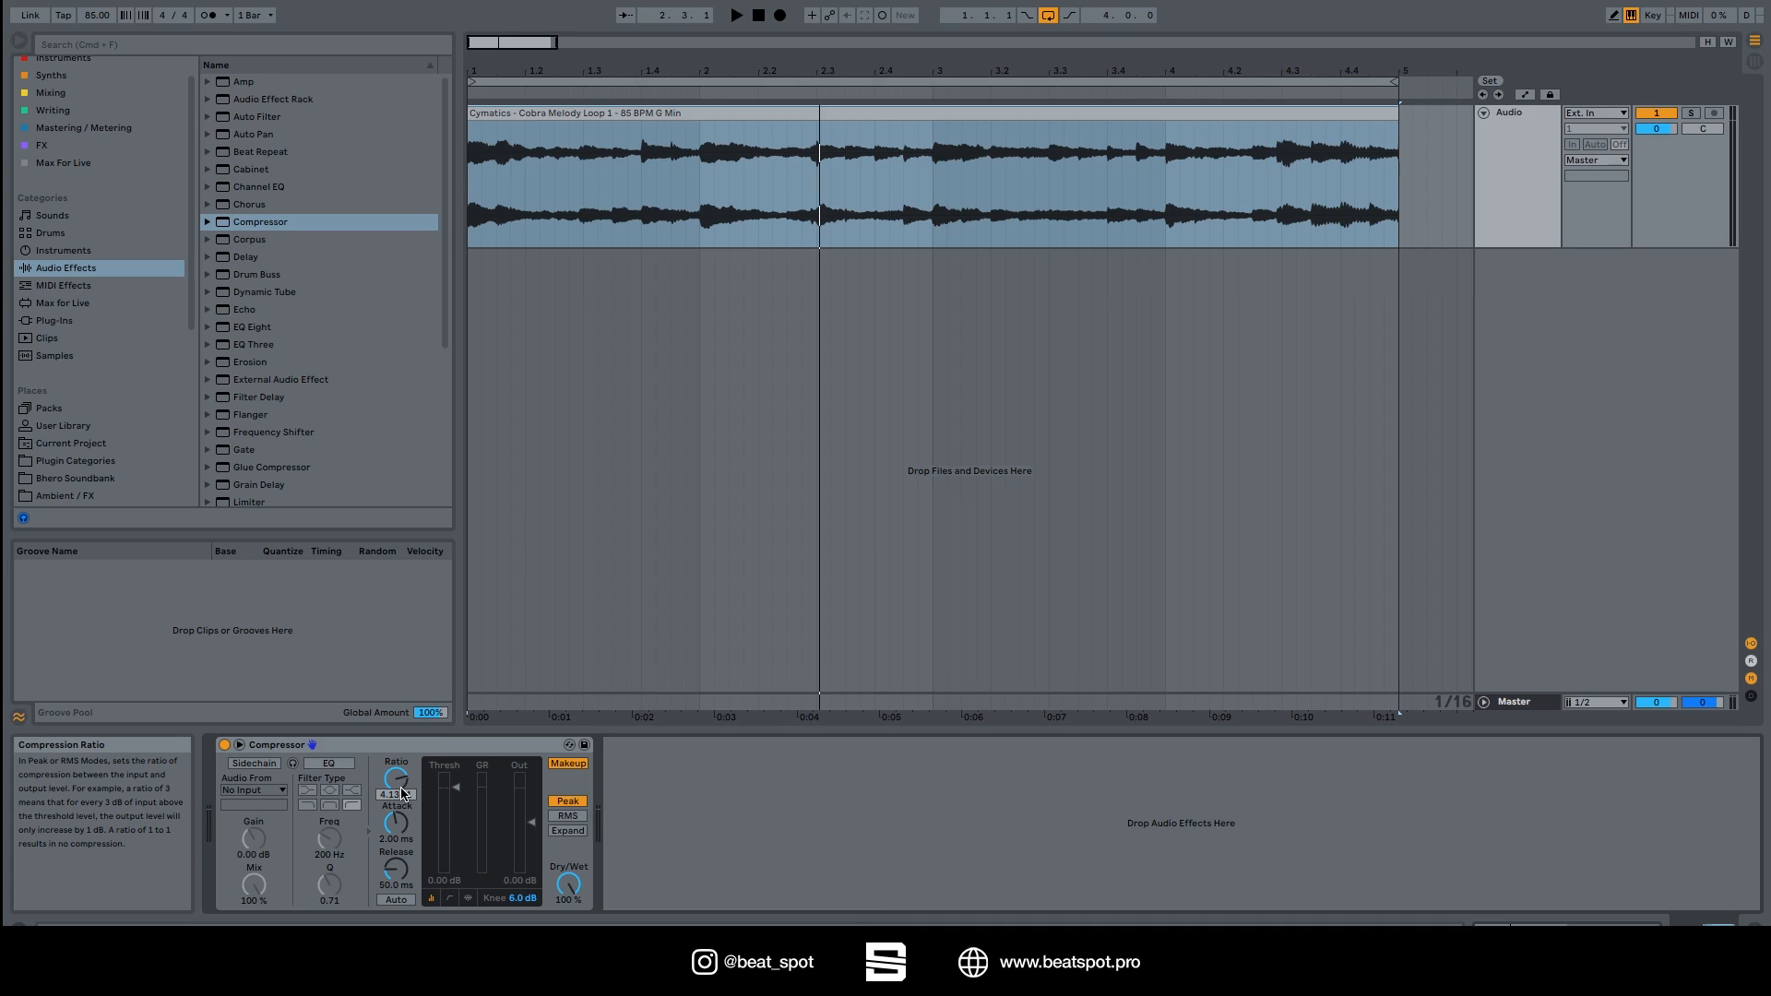
drag(445, 787, 445, 799)
text(-10)
key(Return)
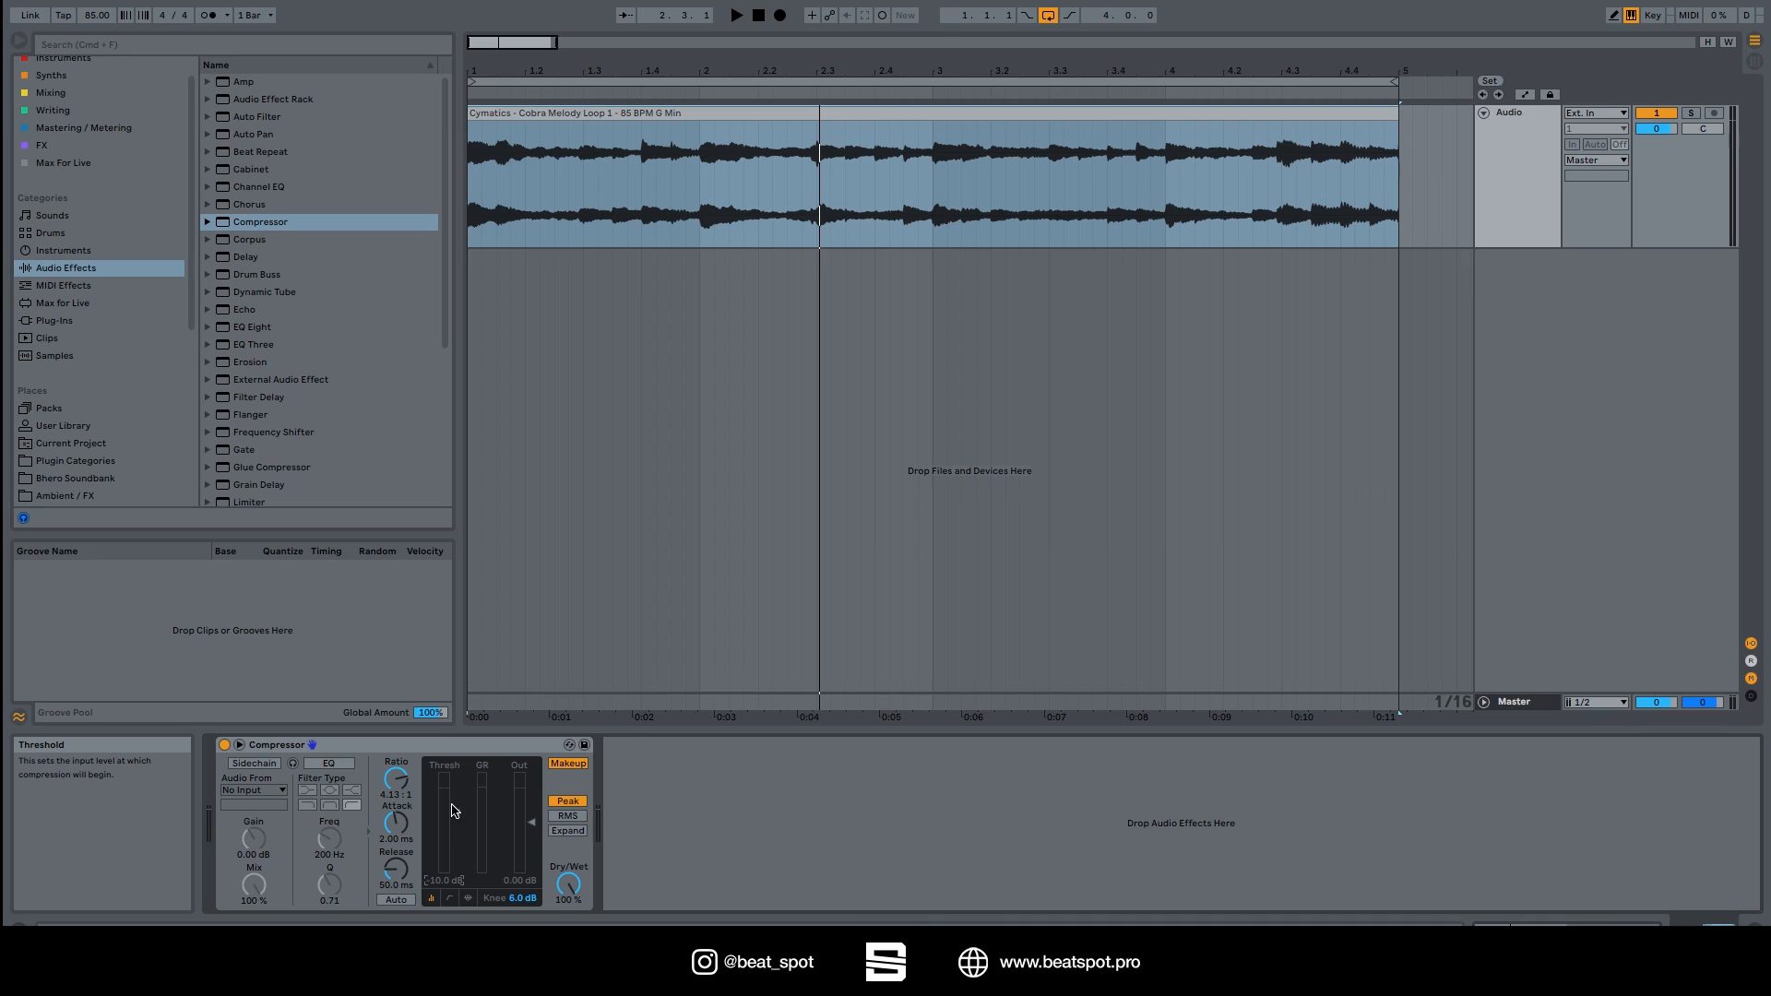
double_click(397, 786)
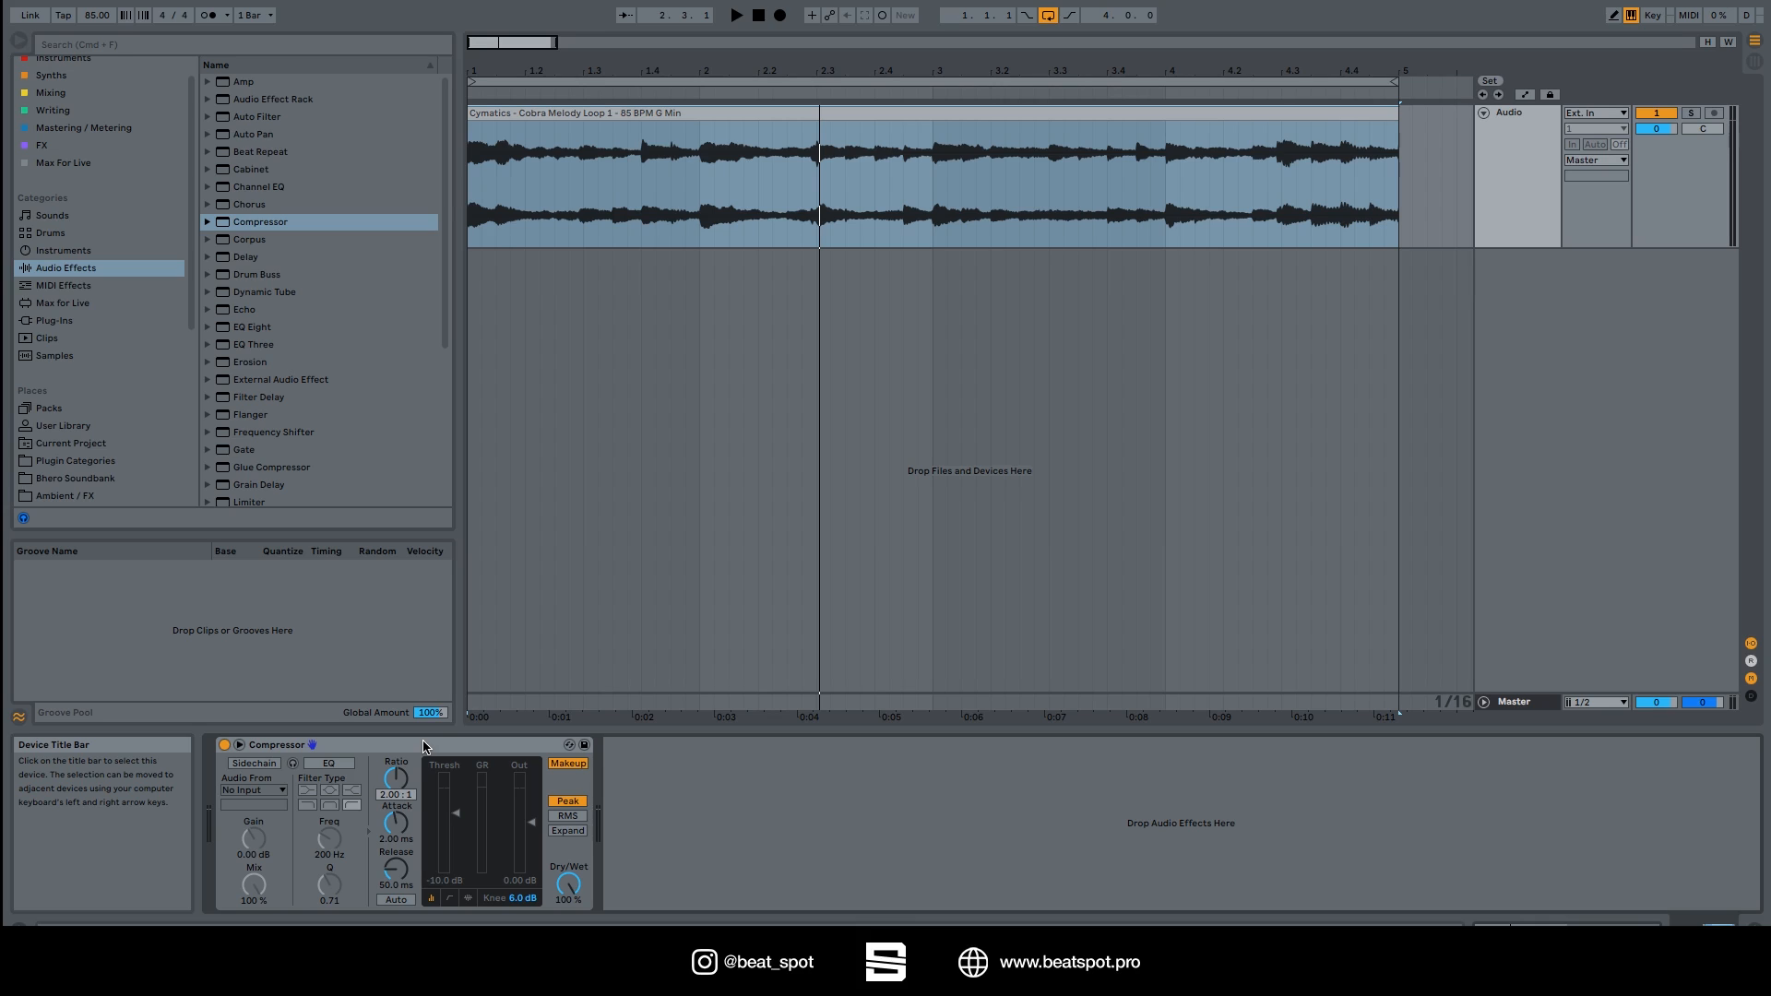
drag(379, 797, 378, 780)
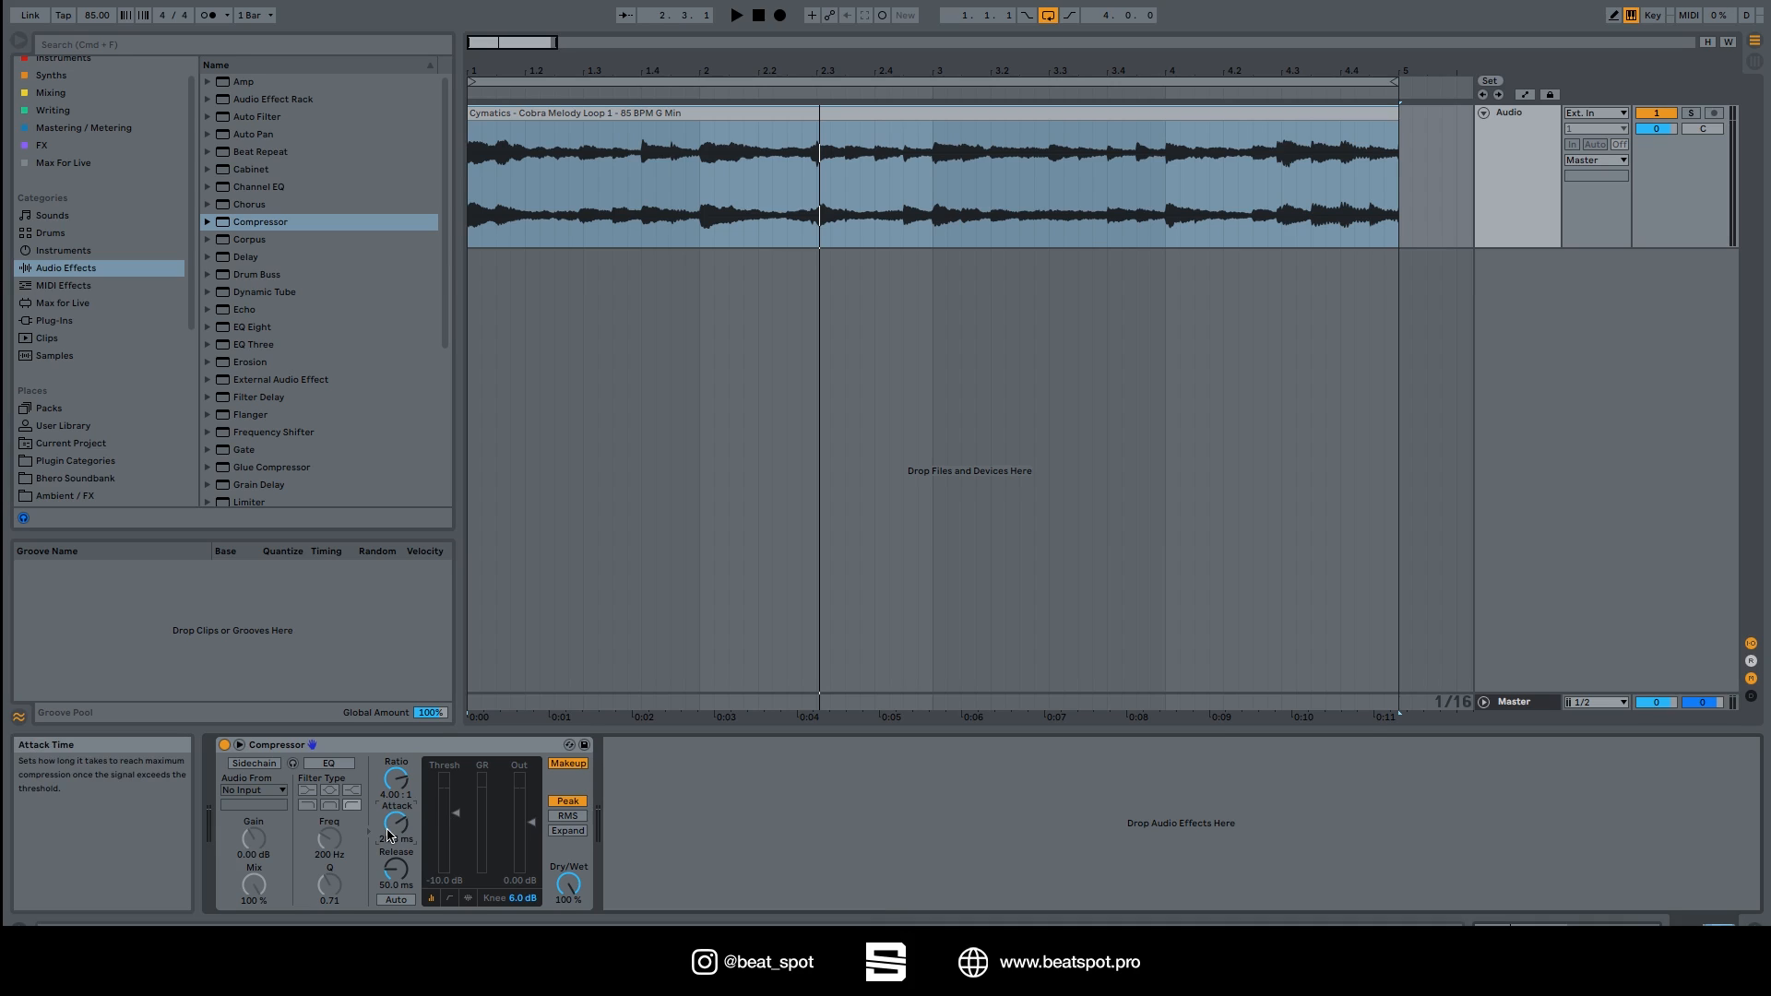
Step: Set the Compressor's attack to 25 ms and its release to about 21.5 ms
drag(388, 835, 397, 844)
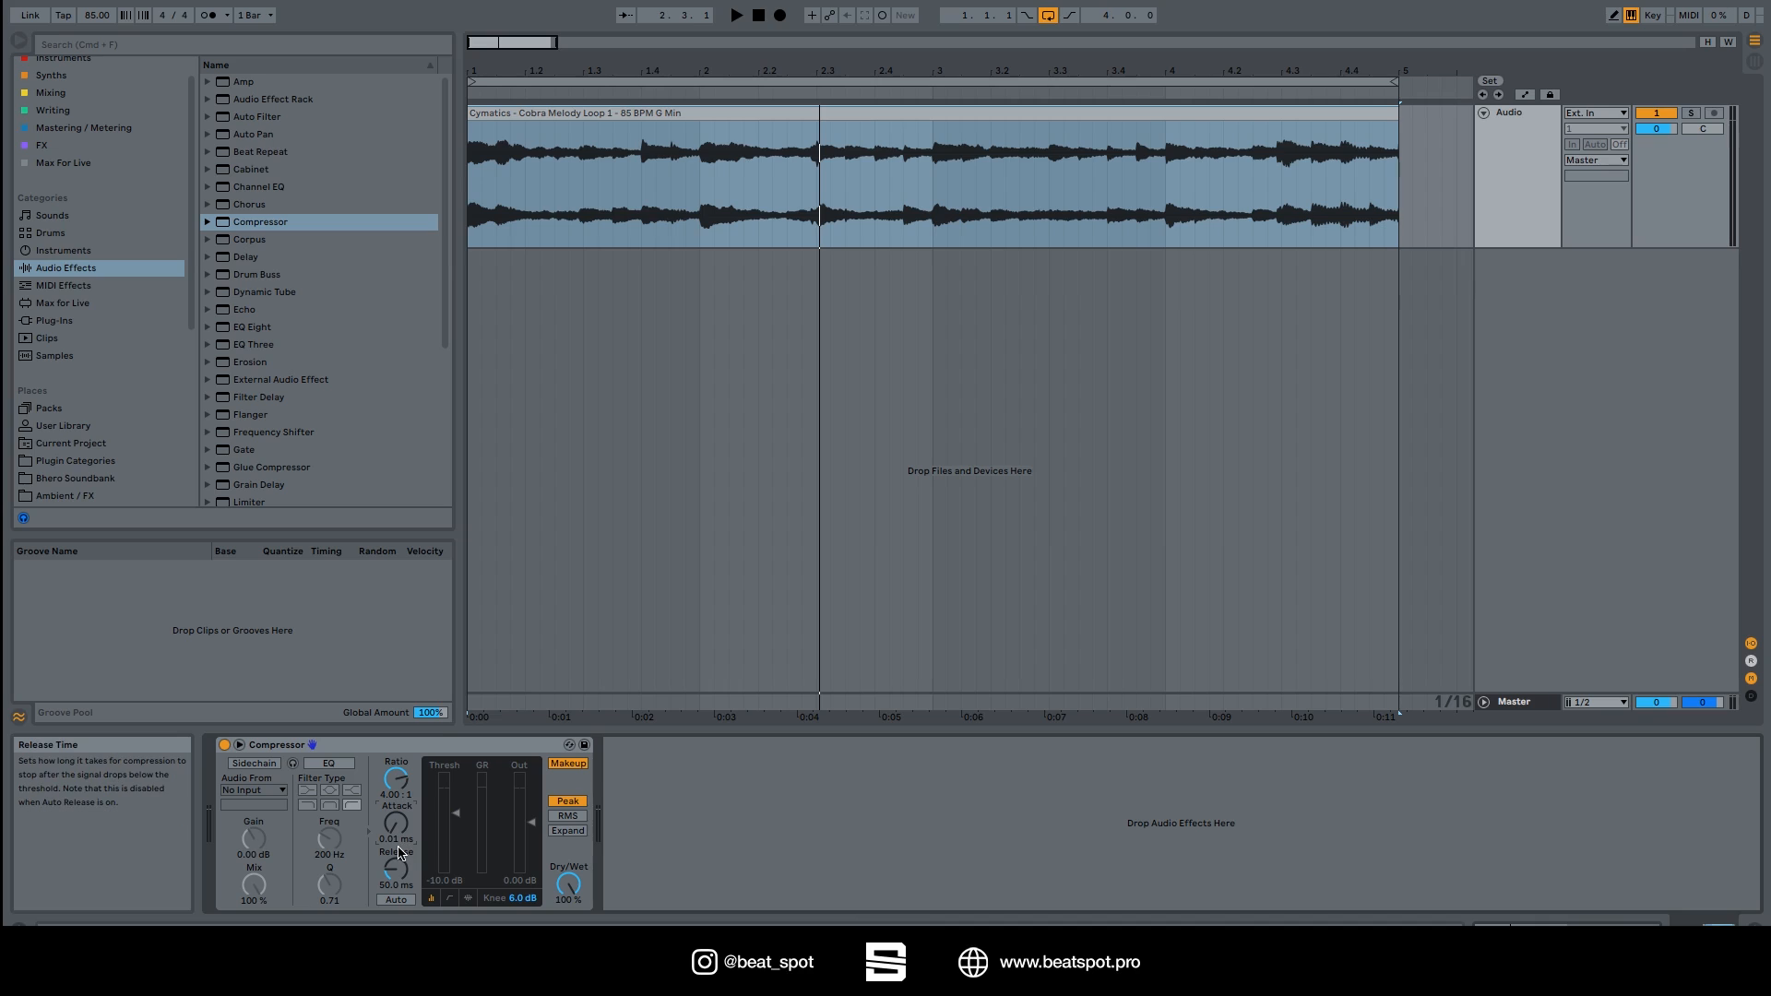
drag(396, 823, 396, 799)
drag(402, 885, 402, 869)
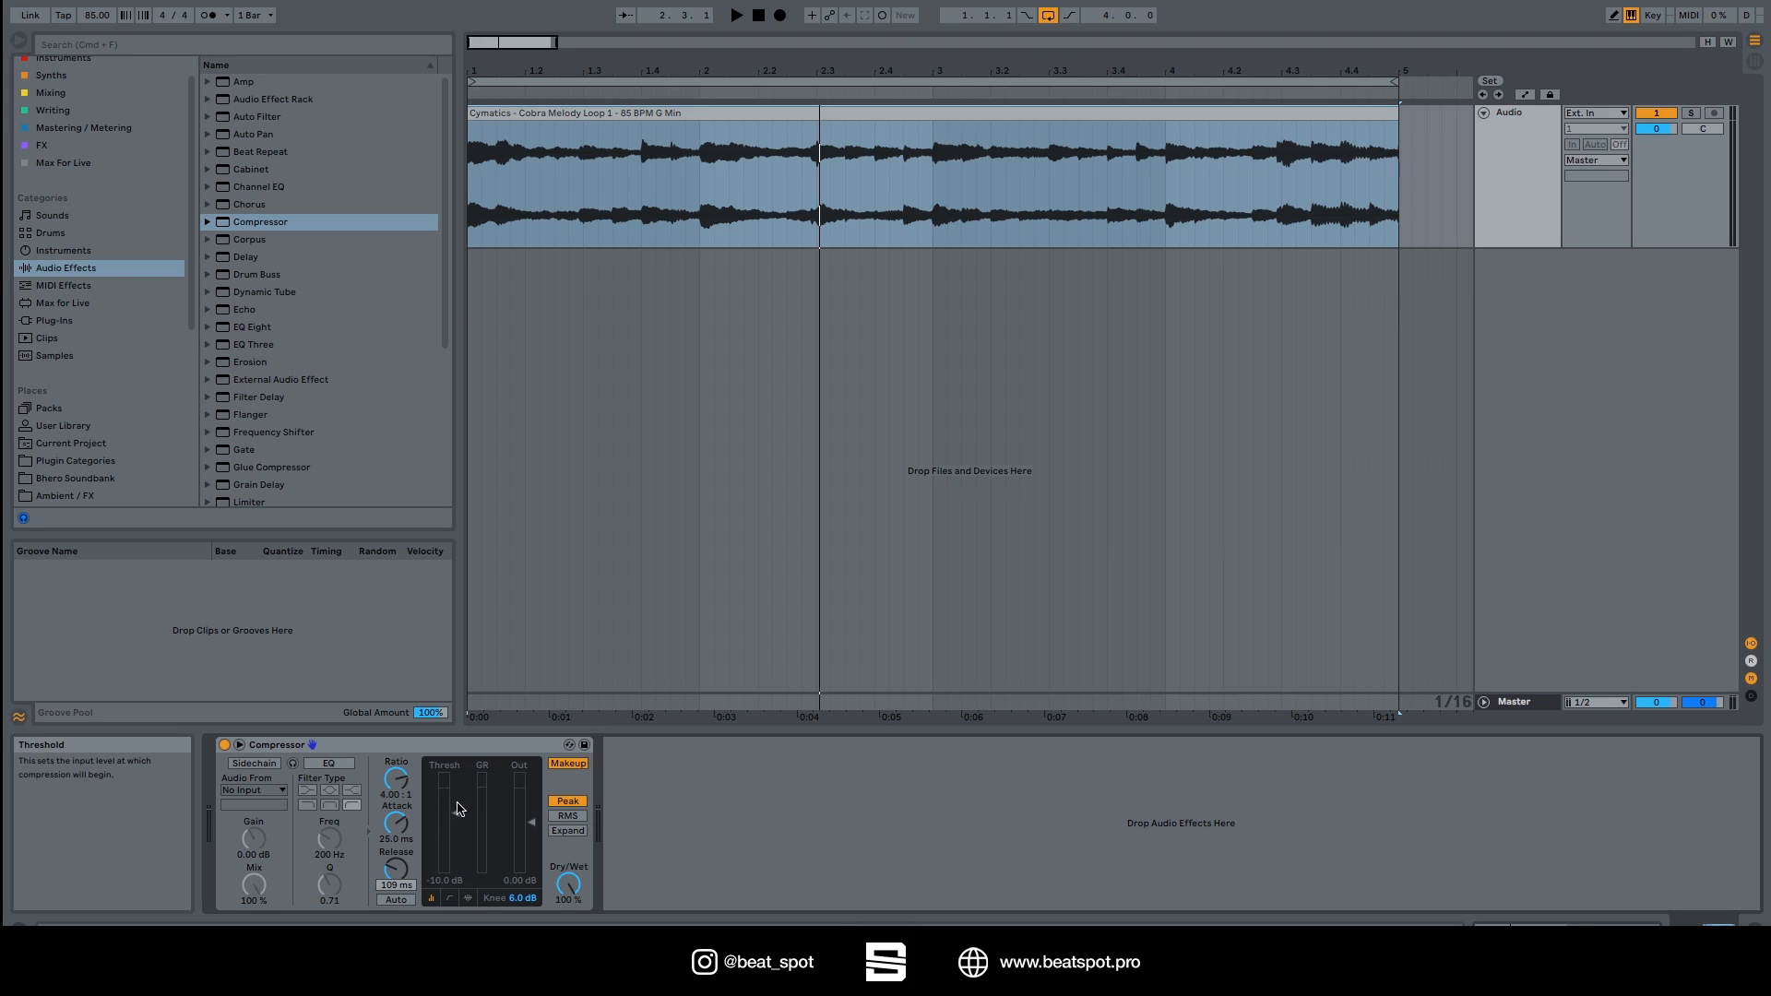
drag(391, 869, 393, 876)
click(395, 887)
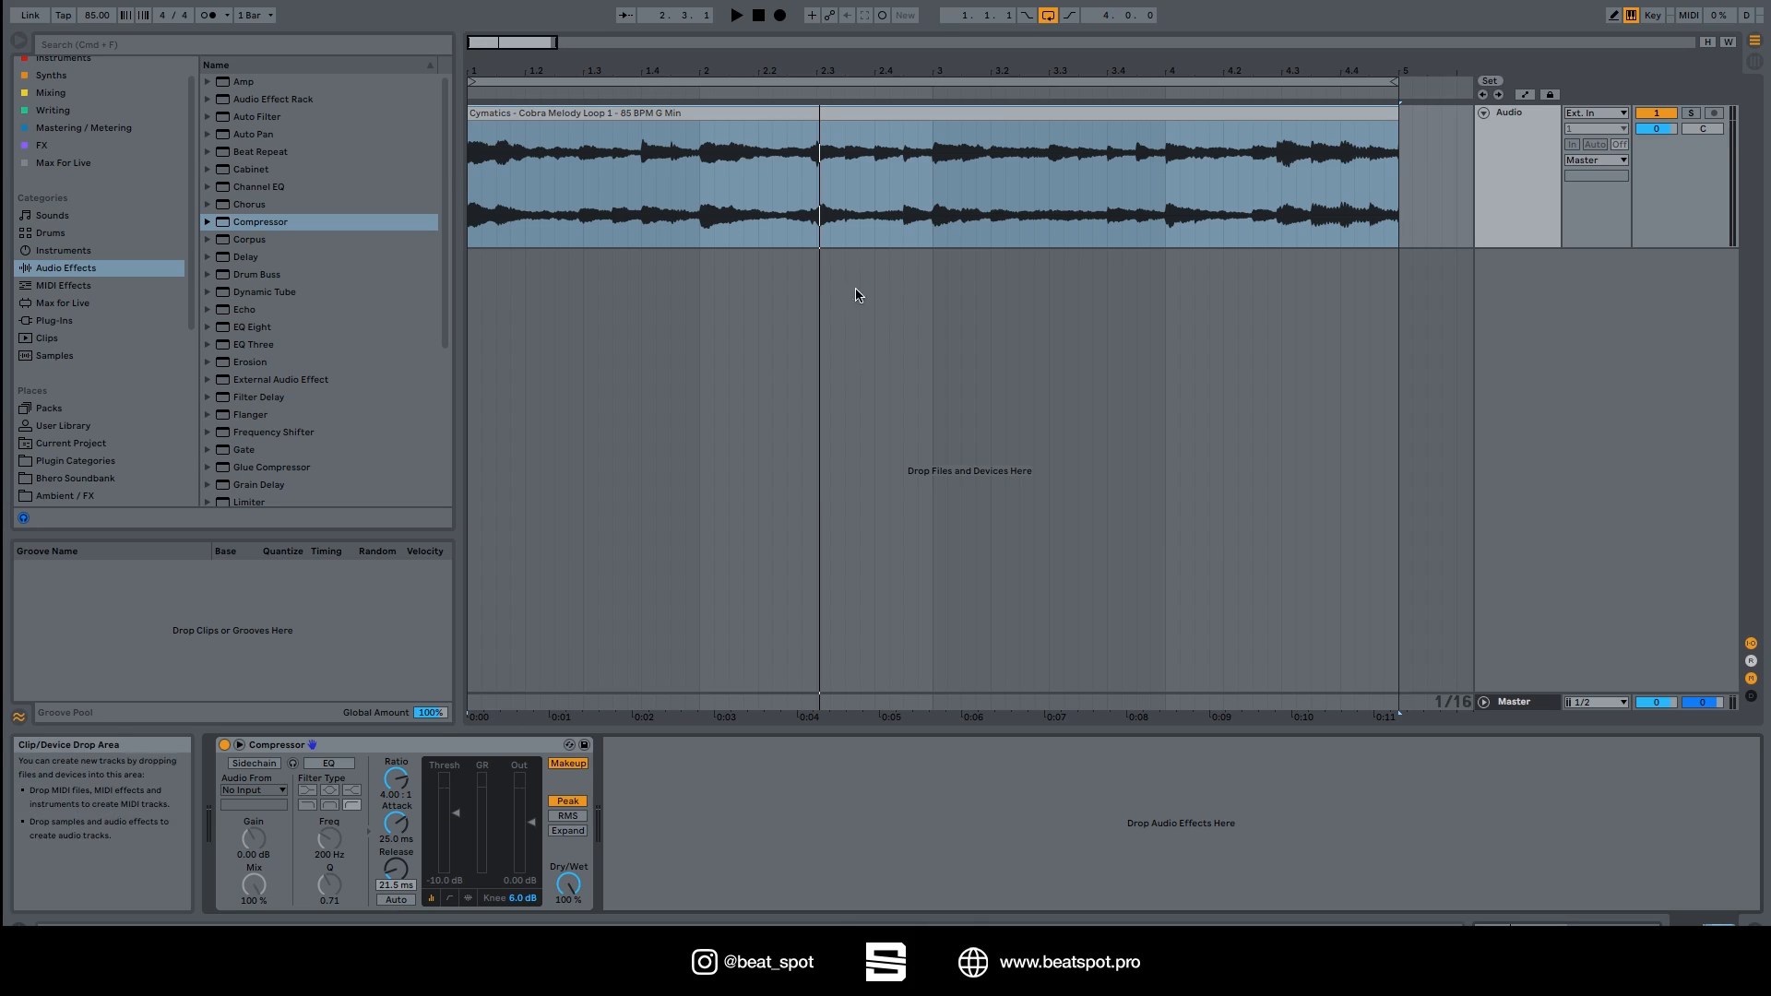
Step: Lower the Compressor's threshold to about -24.7 dB and play the melody loop from its start through it
mouse_move(457, 814)
mouse_down()
mouse_move(461, 792)
mouse_move(456, 835)
mouse_up()
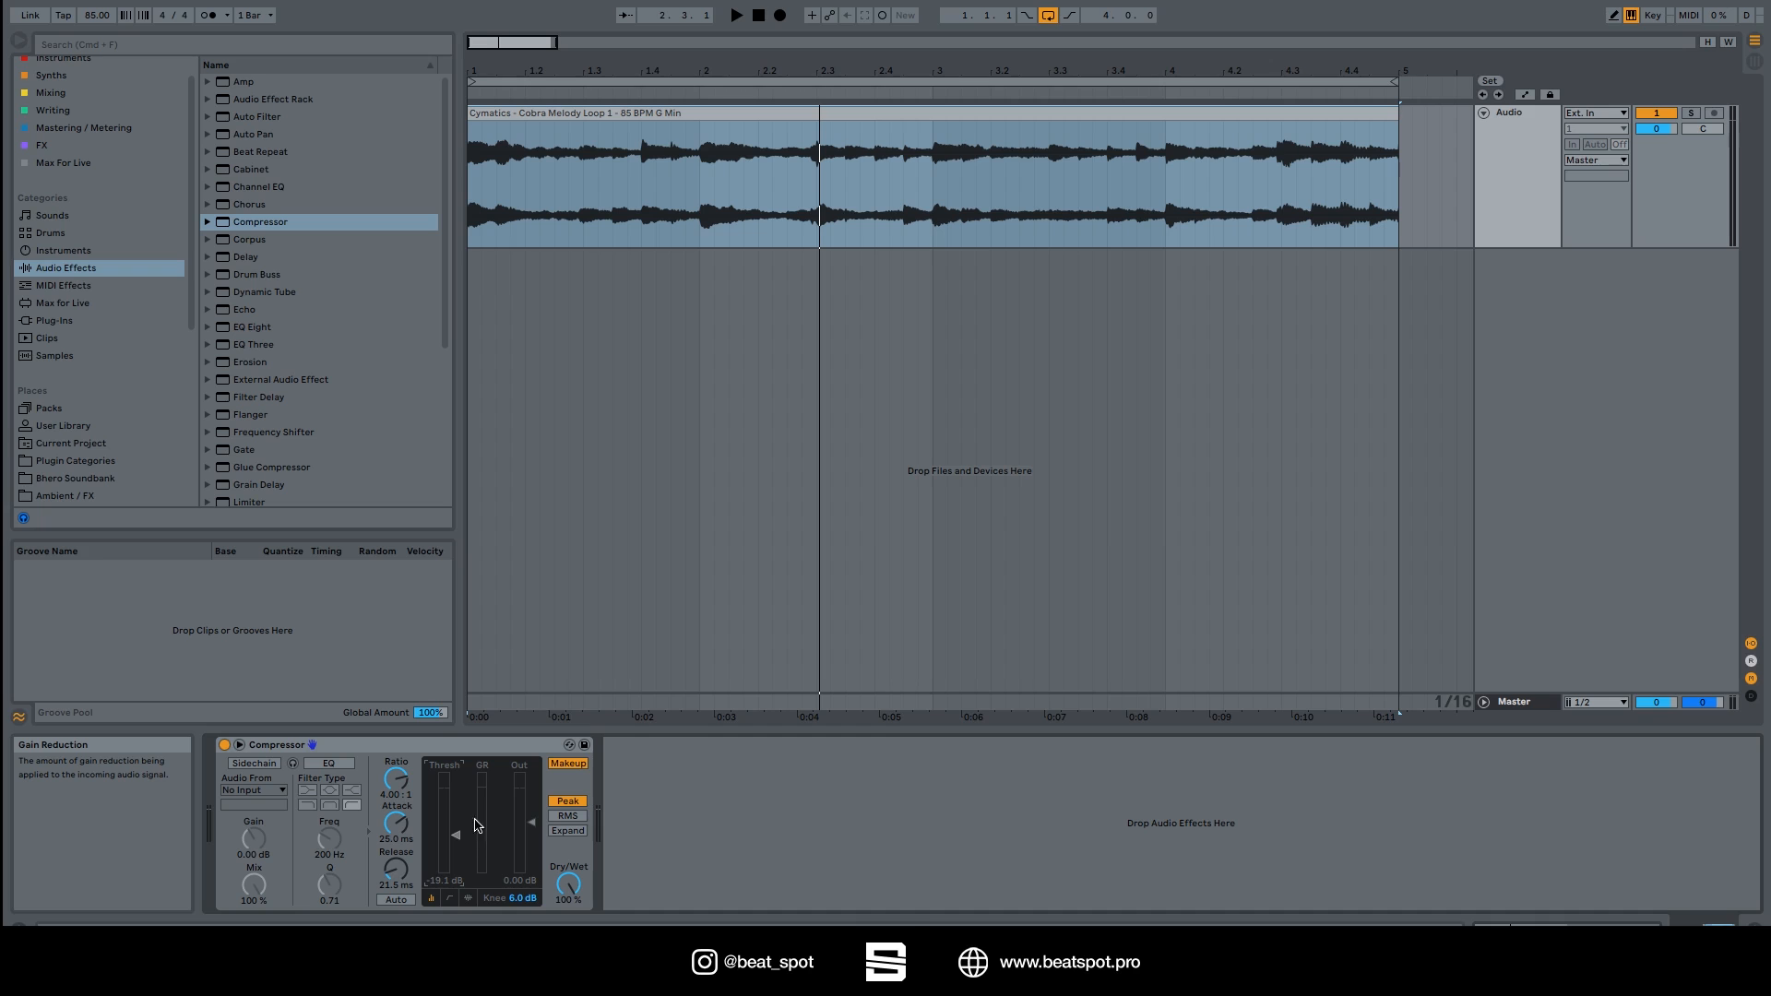
drag(450, 835, 457, 849)
click(515, 112)
key(space)
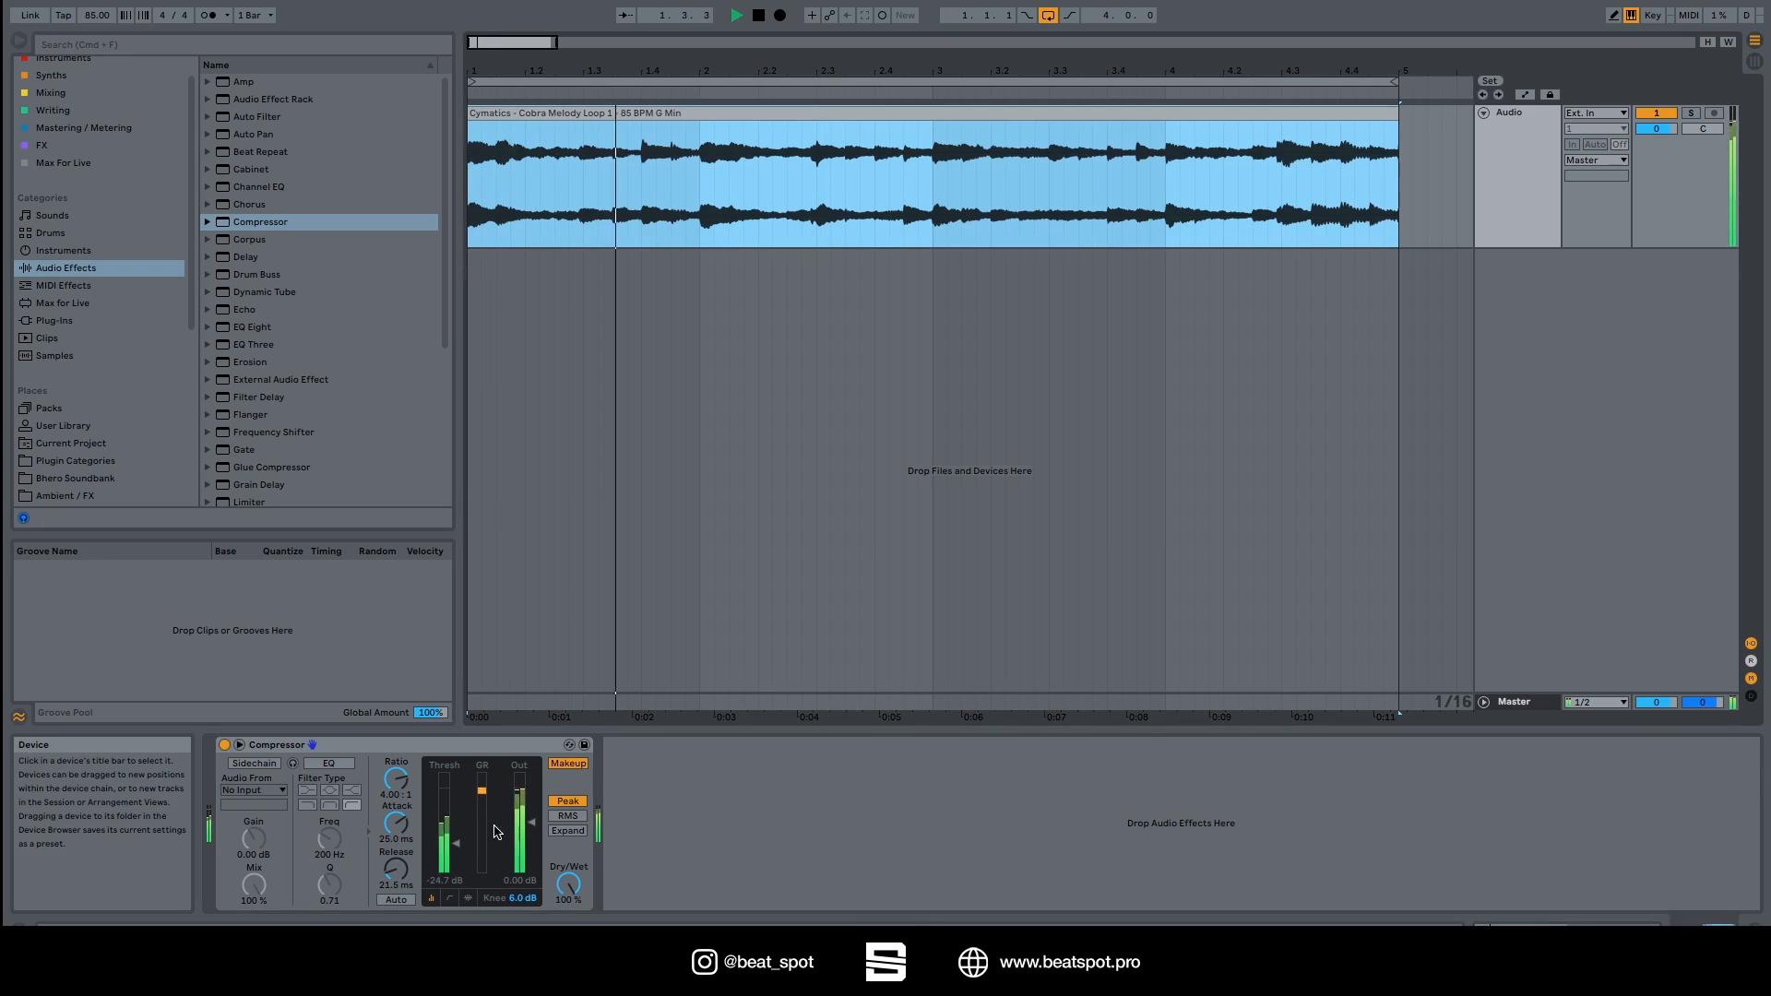
key(space)
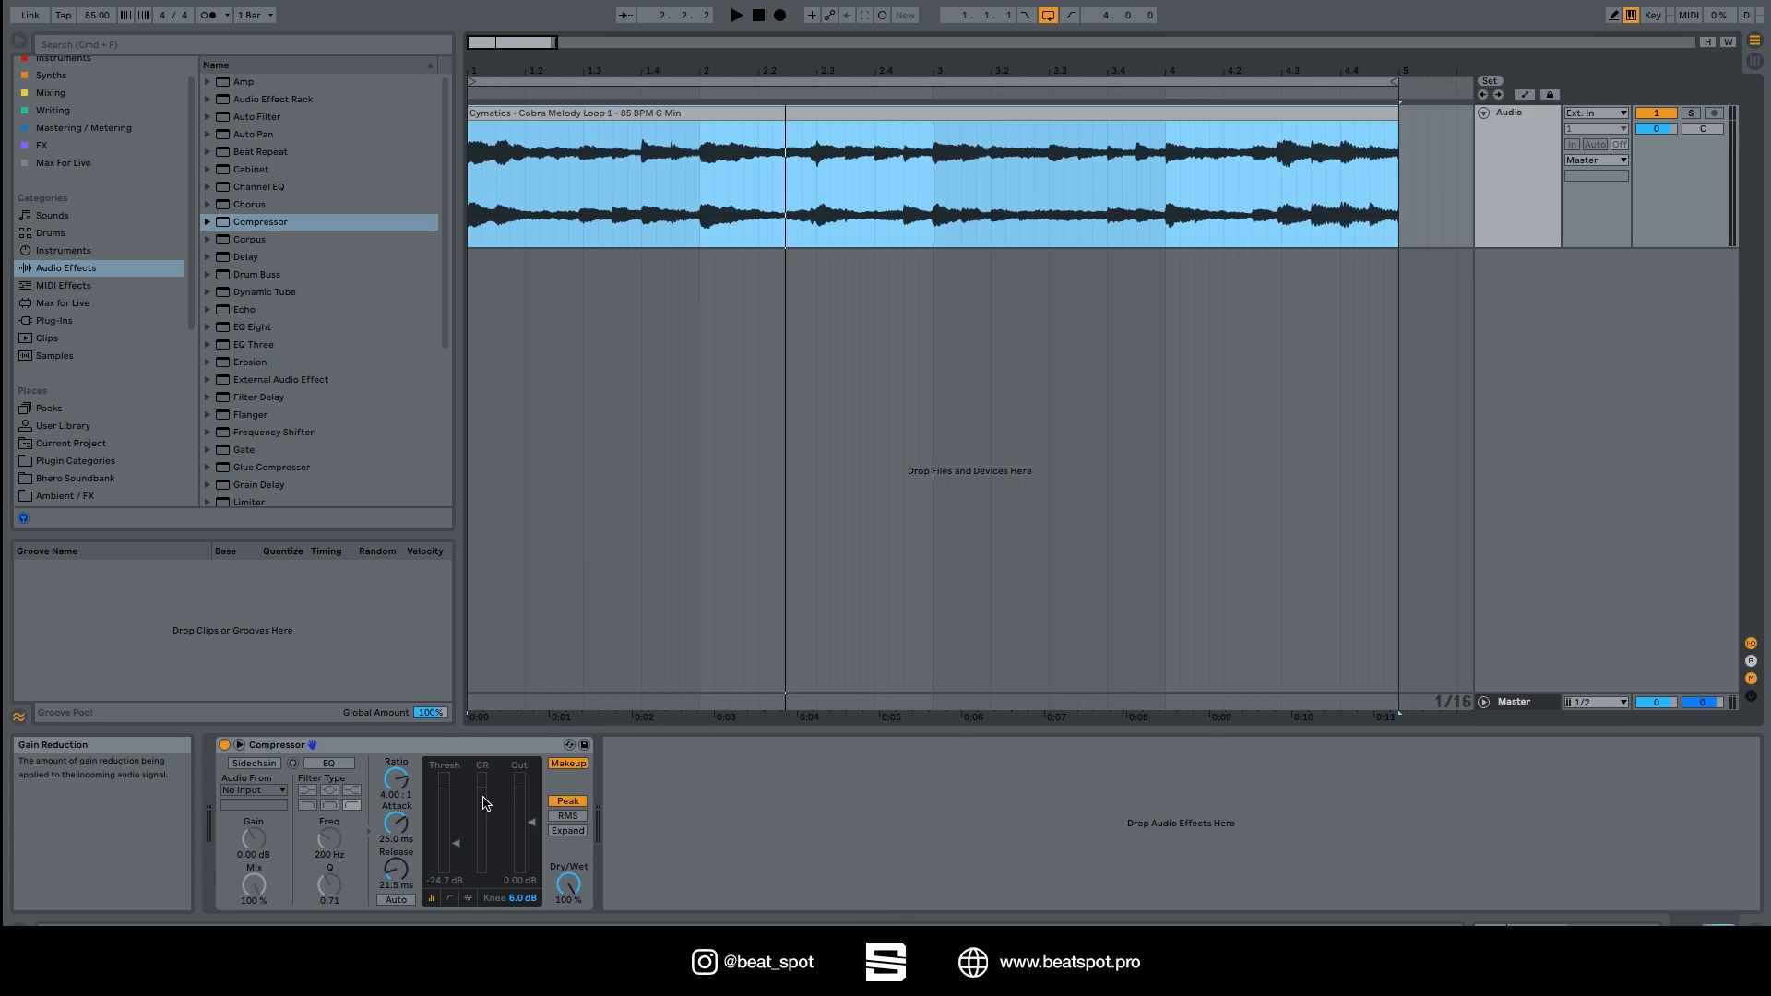
Step: Raise the Compressor's output gain to about 10.9 dB and switch its display to the transfer curve view
mouse_move(528, 822)
mouse_down()
mouse_move(530, 866)
mouse_move(532, 808)
mouse_up()
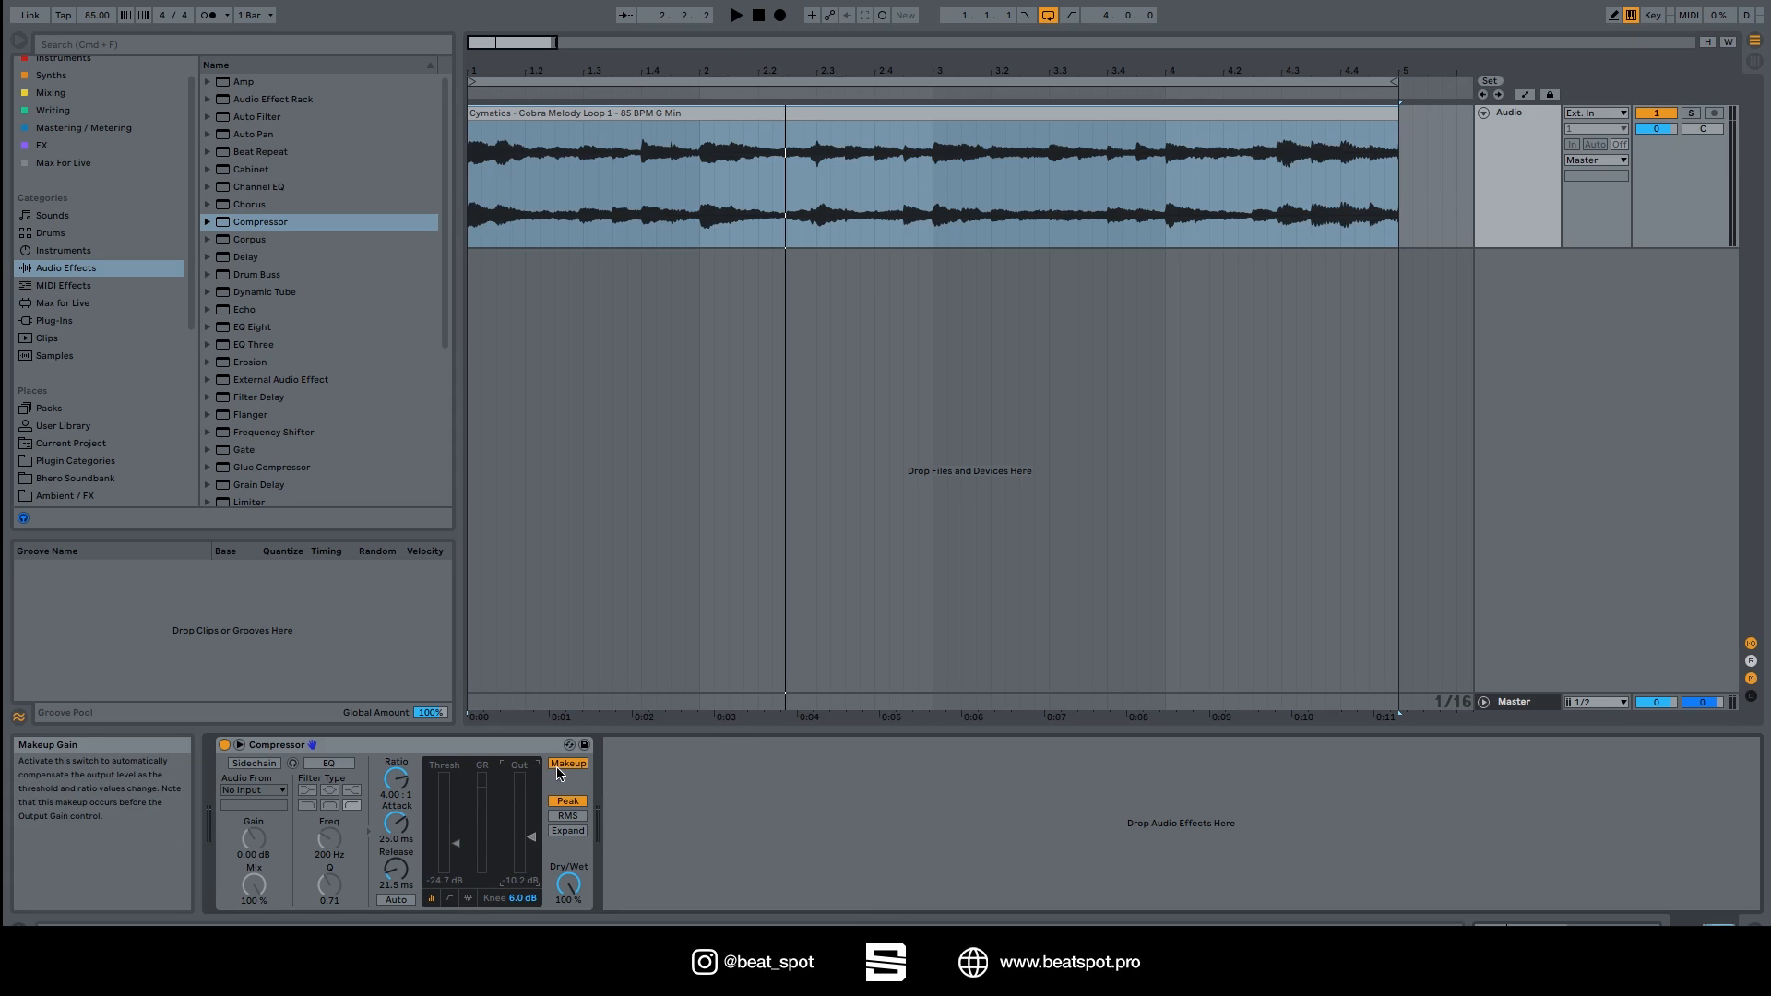
drag(532, 837, 531, 833)
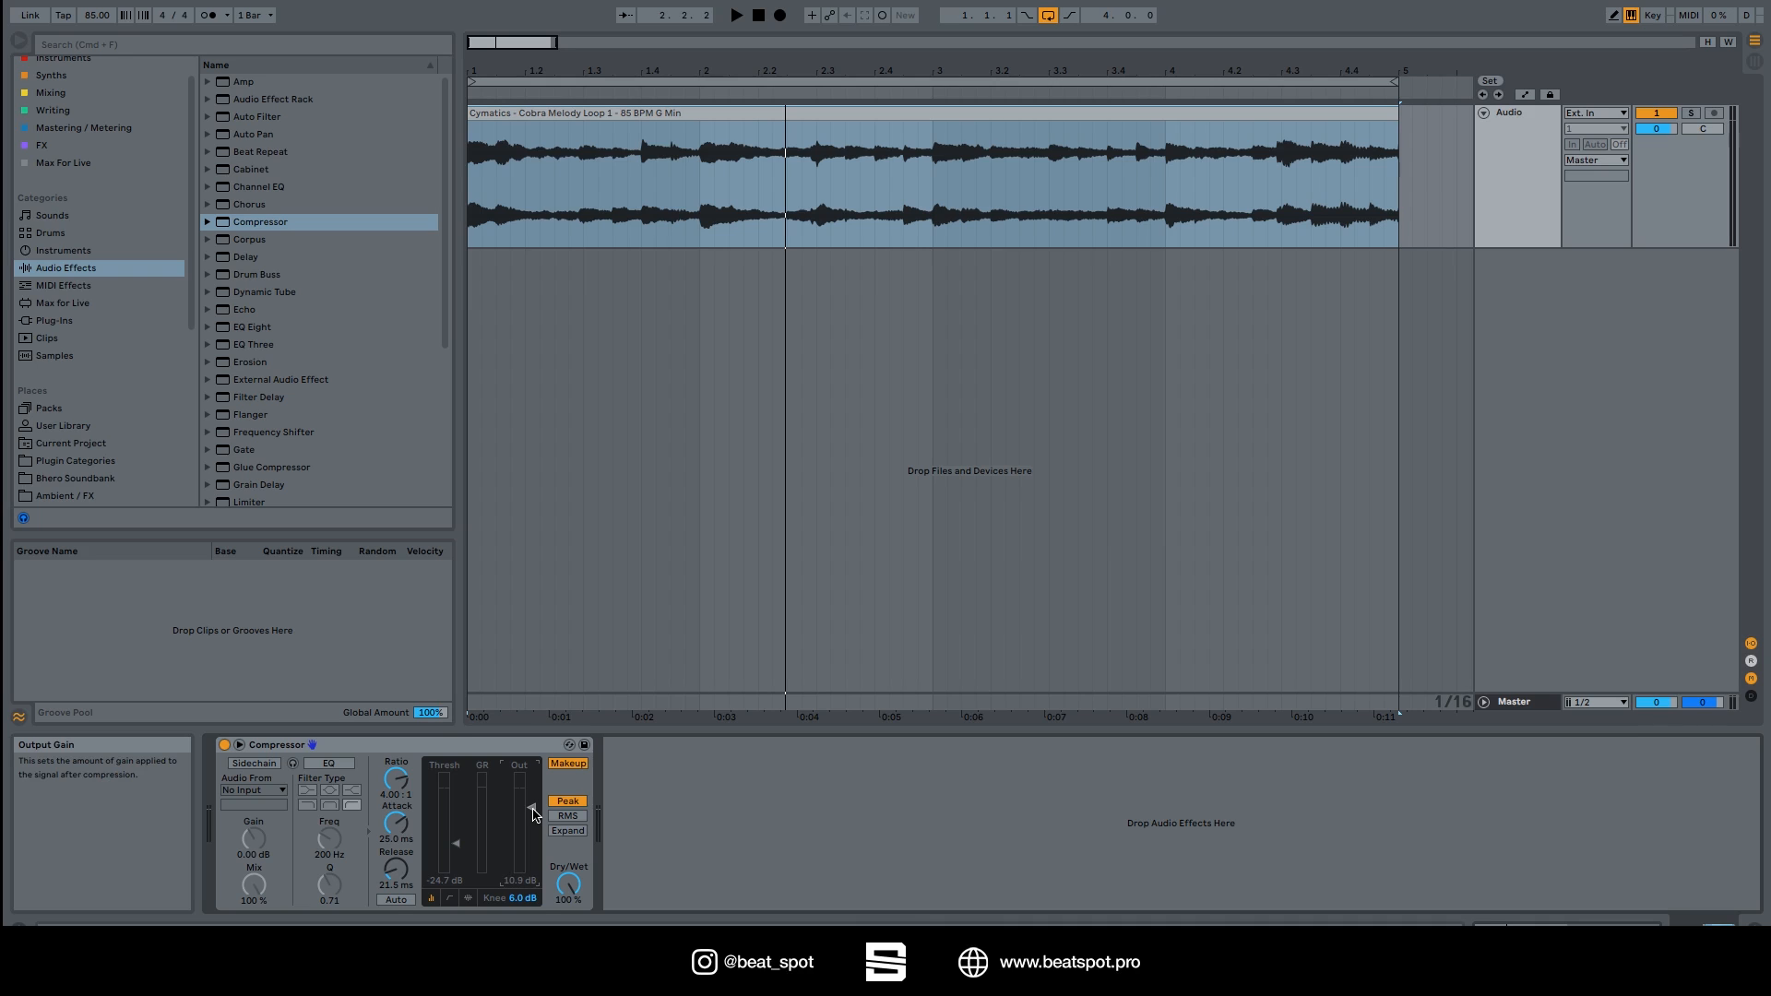
click(452, 899)
click(469, 900)
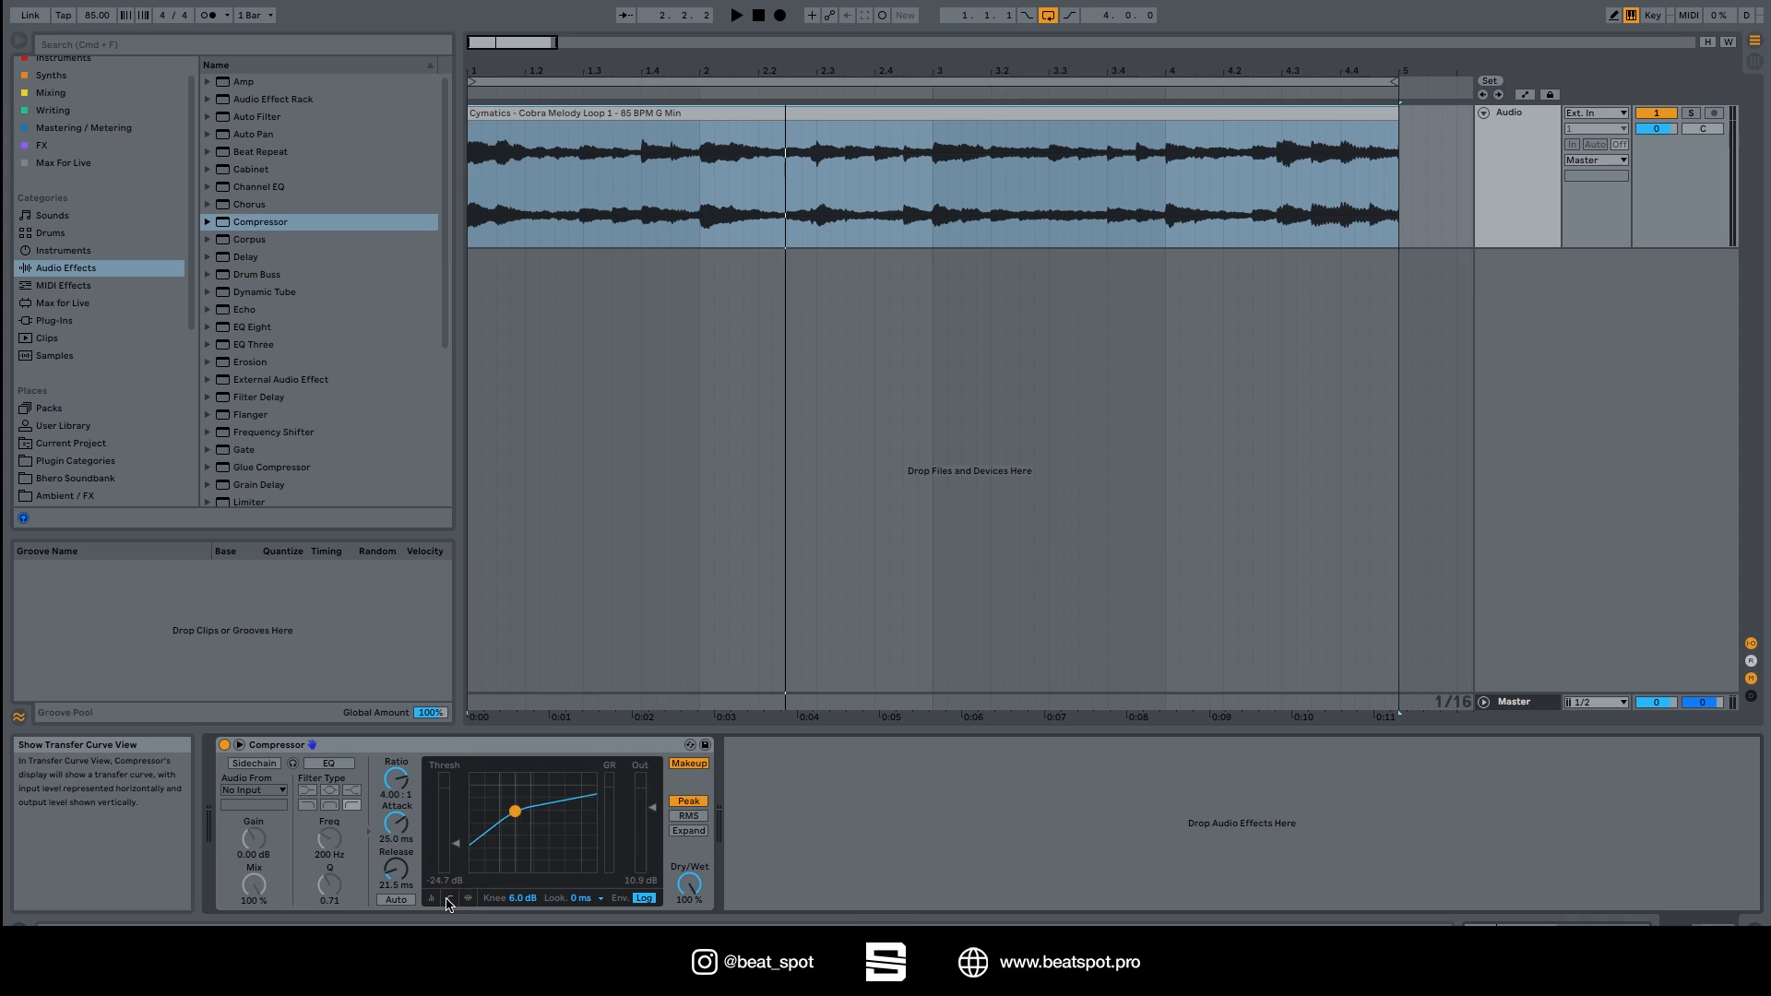
click(450, 900)
click(434, 900)
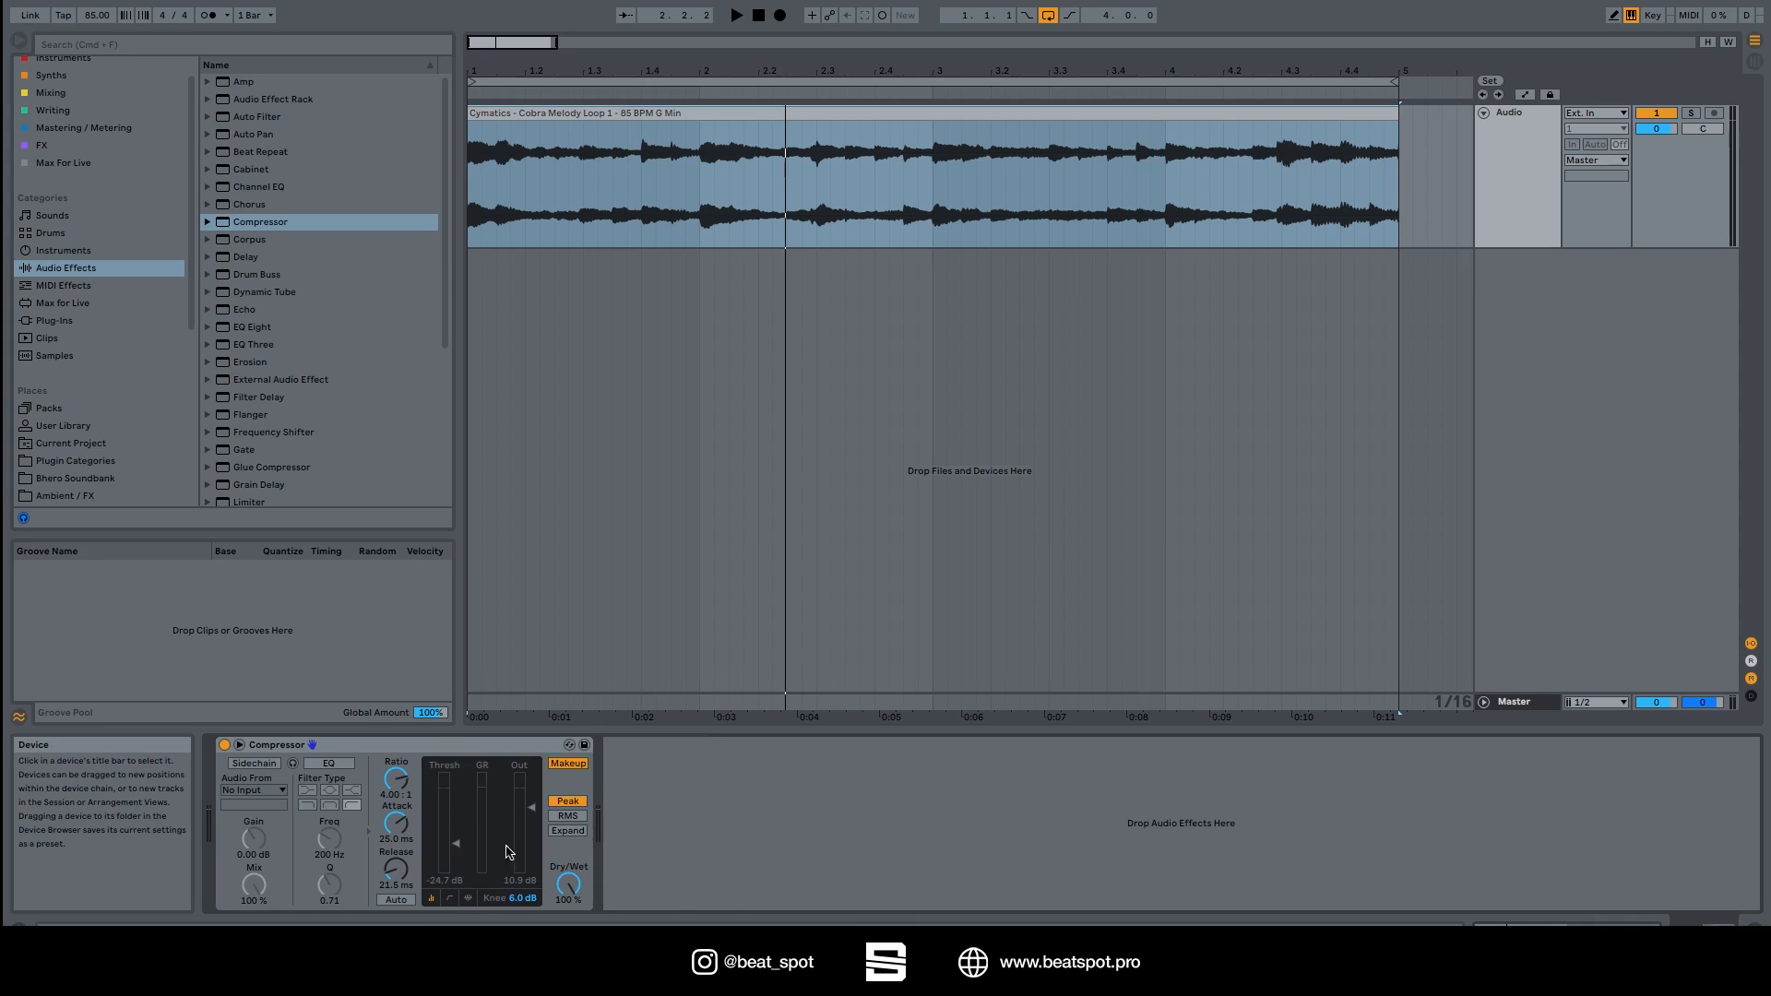
click(451, 900)
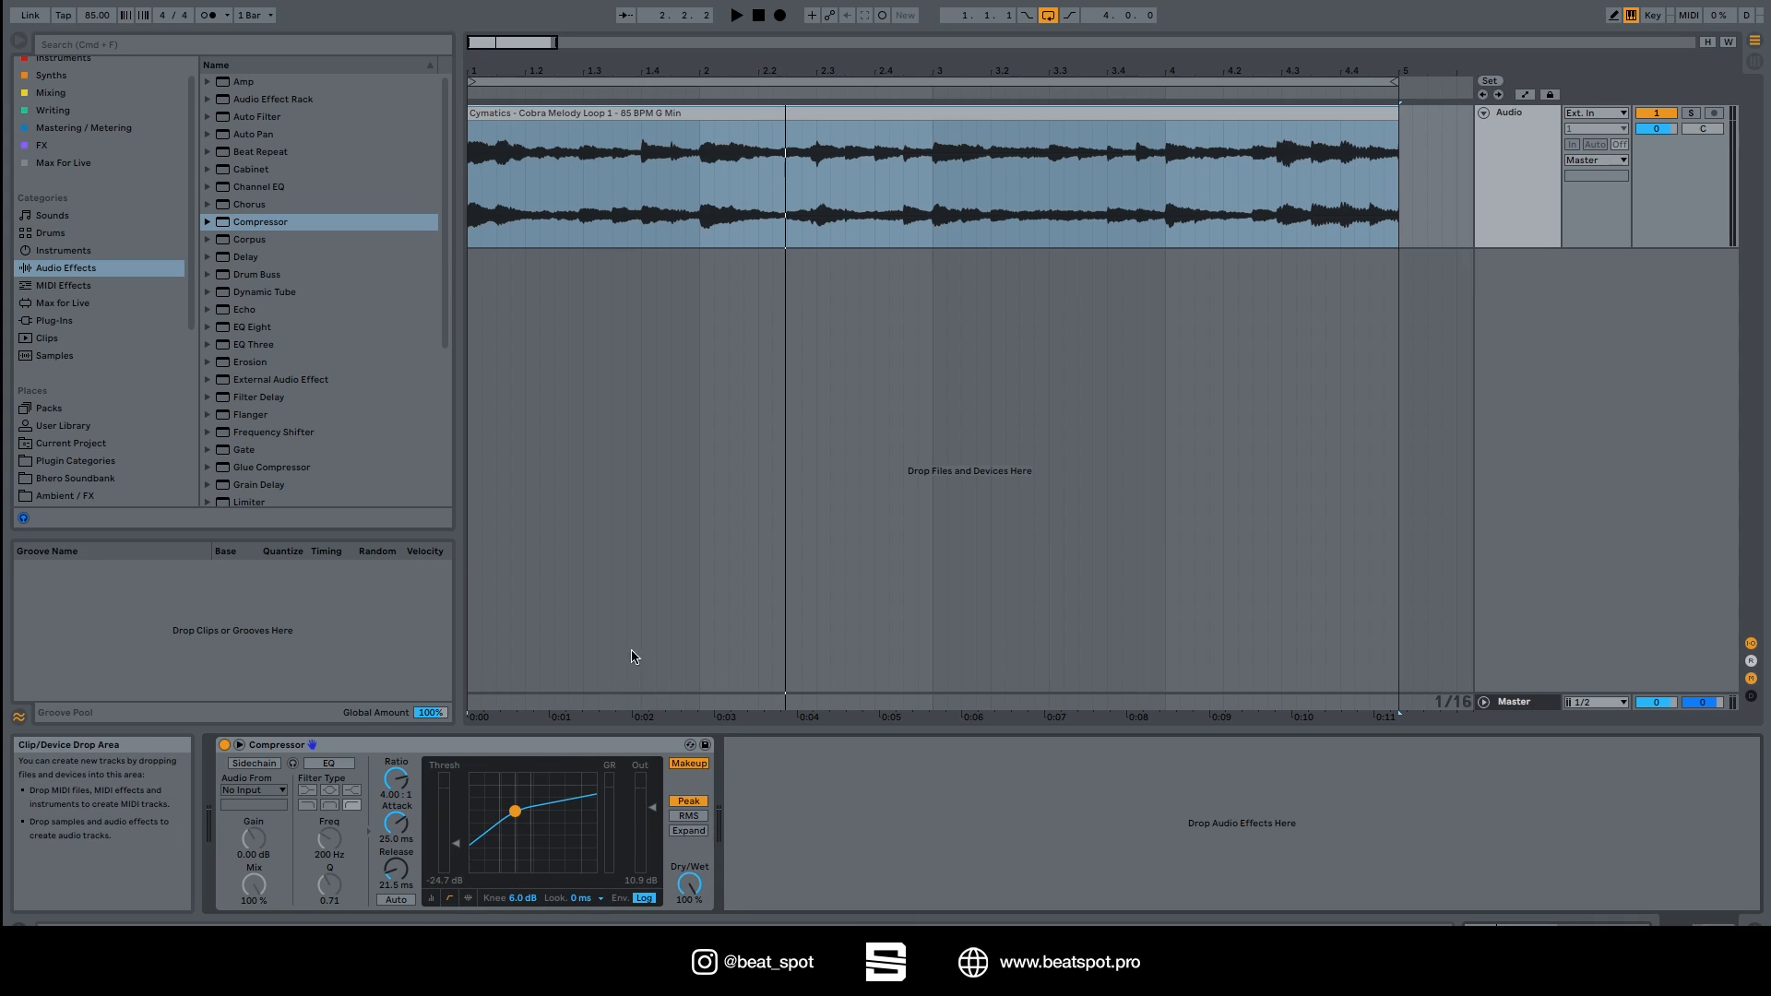
Step: Turn off the Compressor's Makeup gain and play the melody loop from its start
click(517, 115)
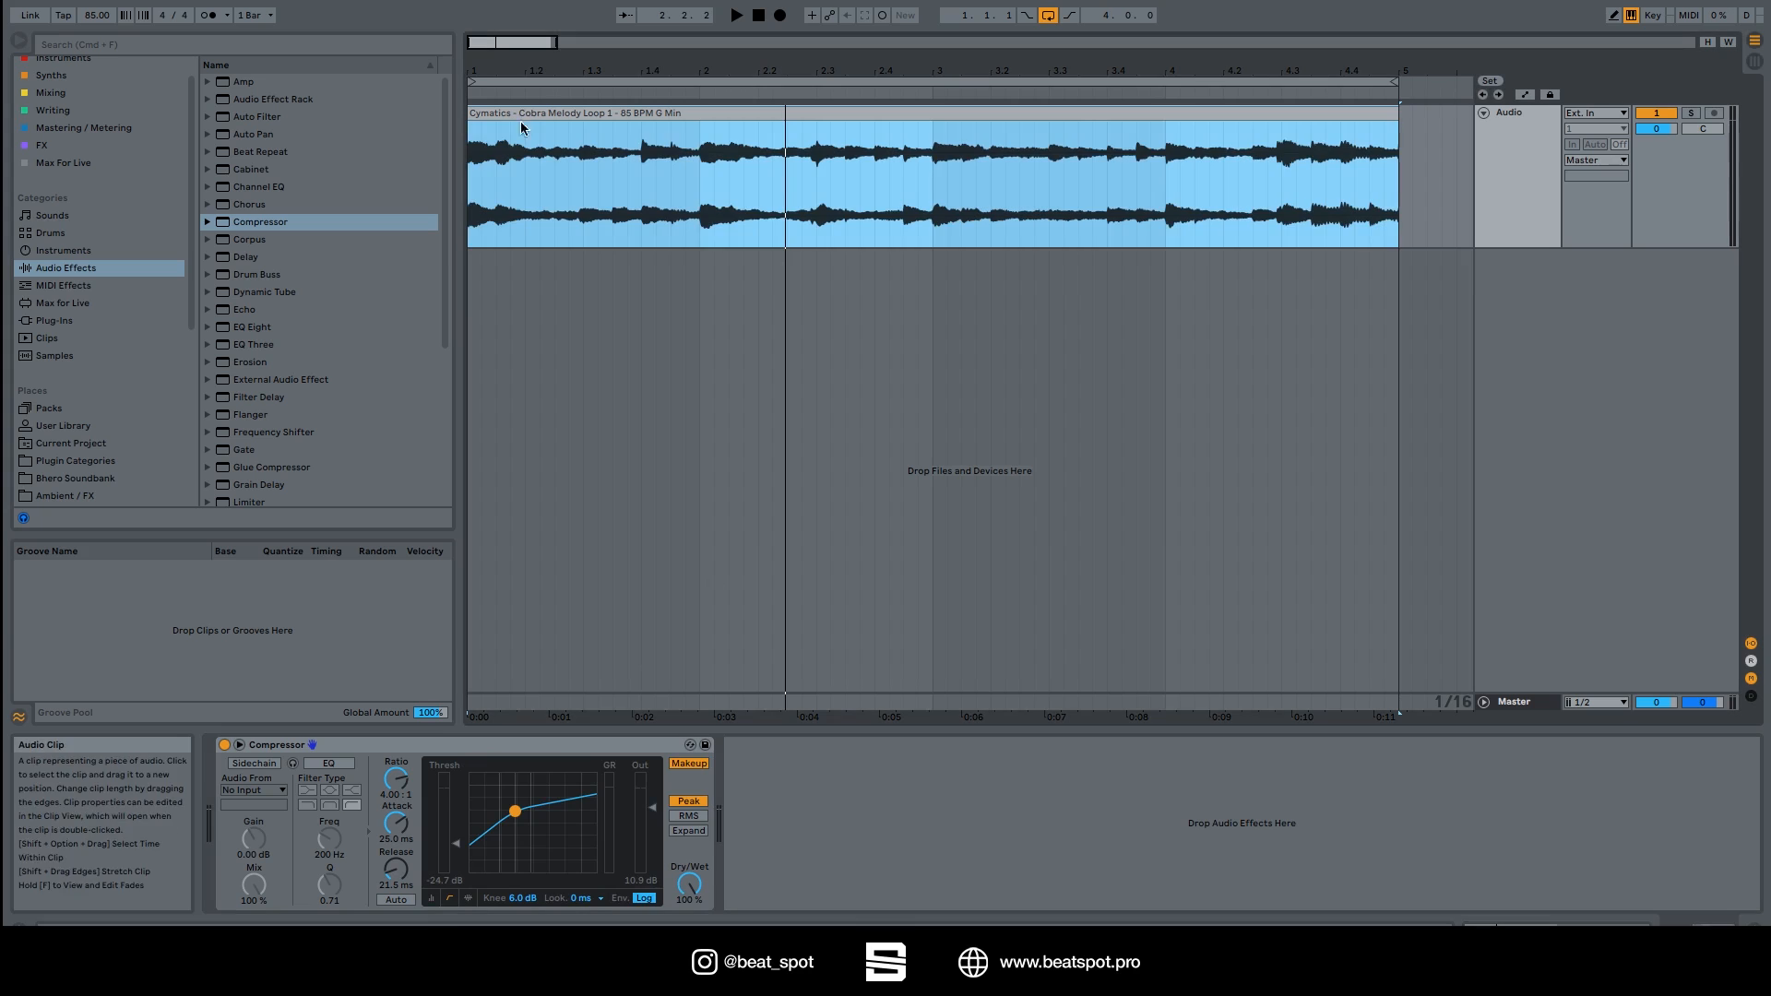
click(683, 777)
click(683, 764)
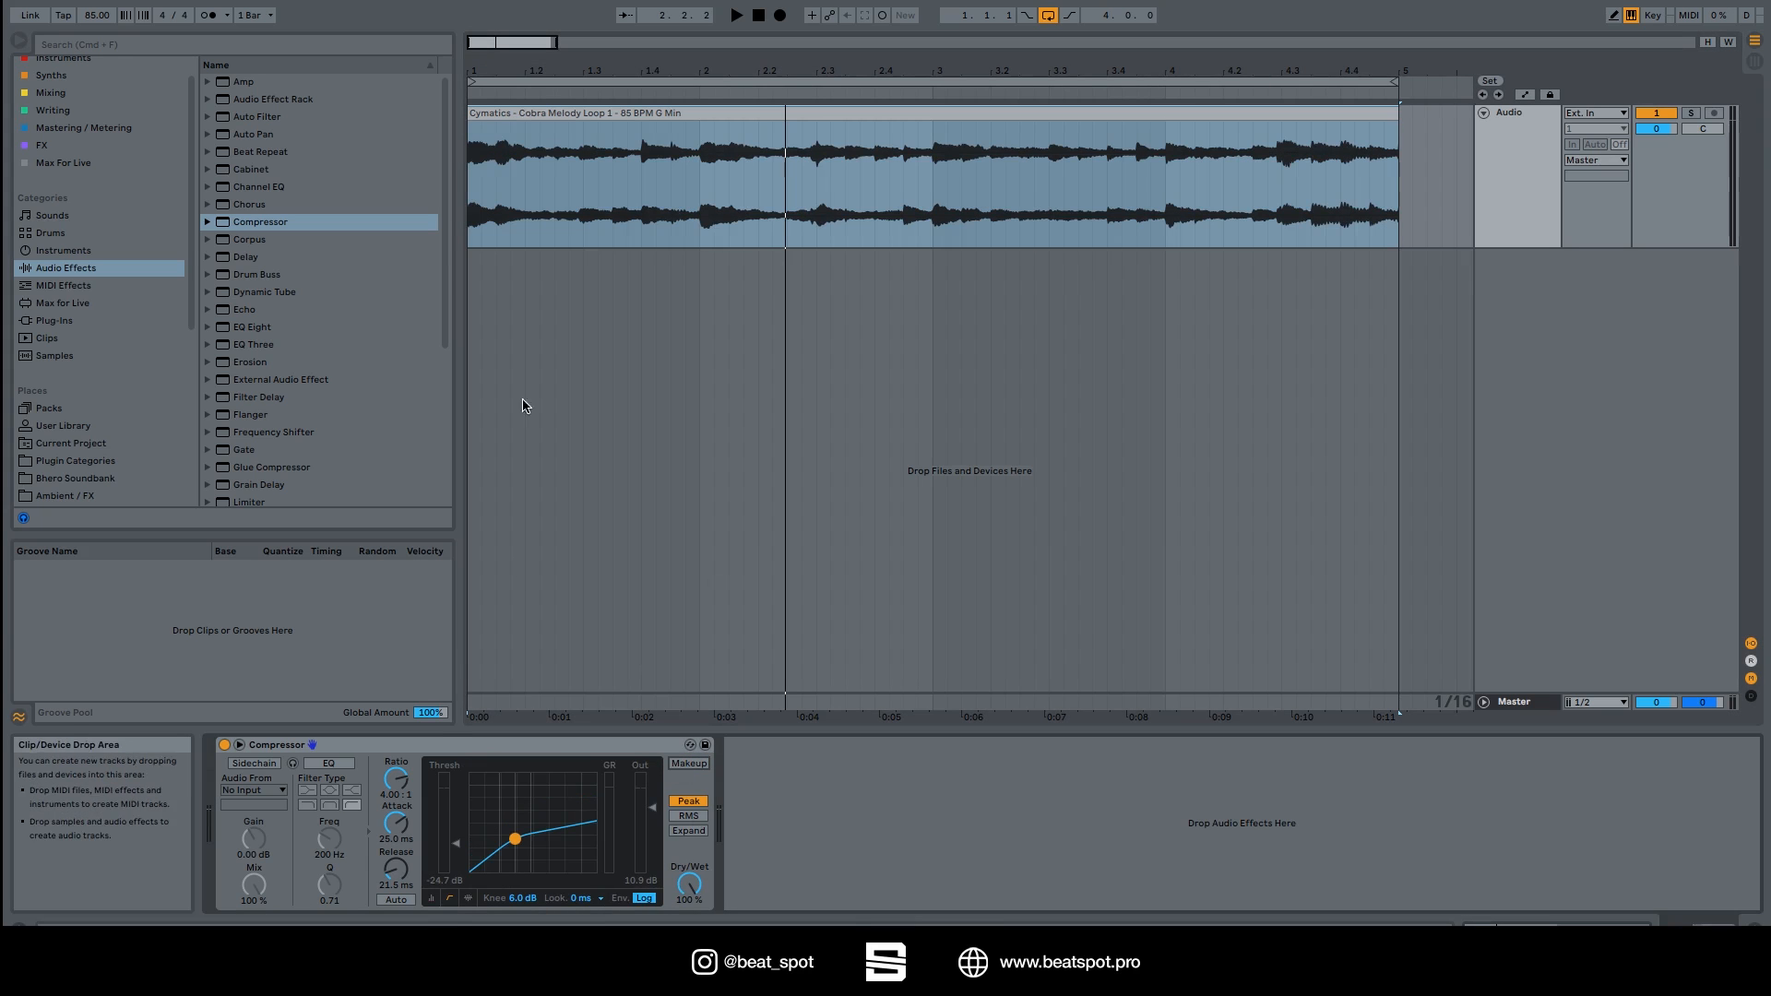
click(539, 116)
key(space)
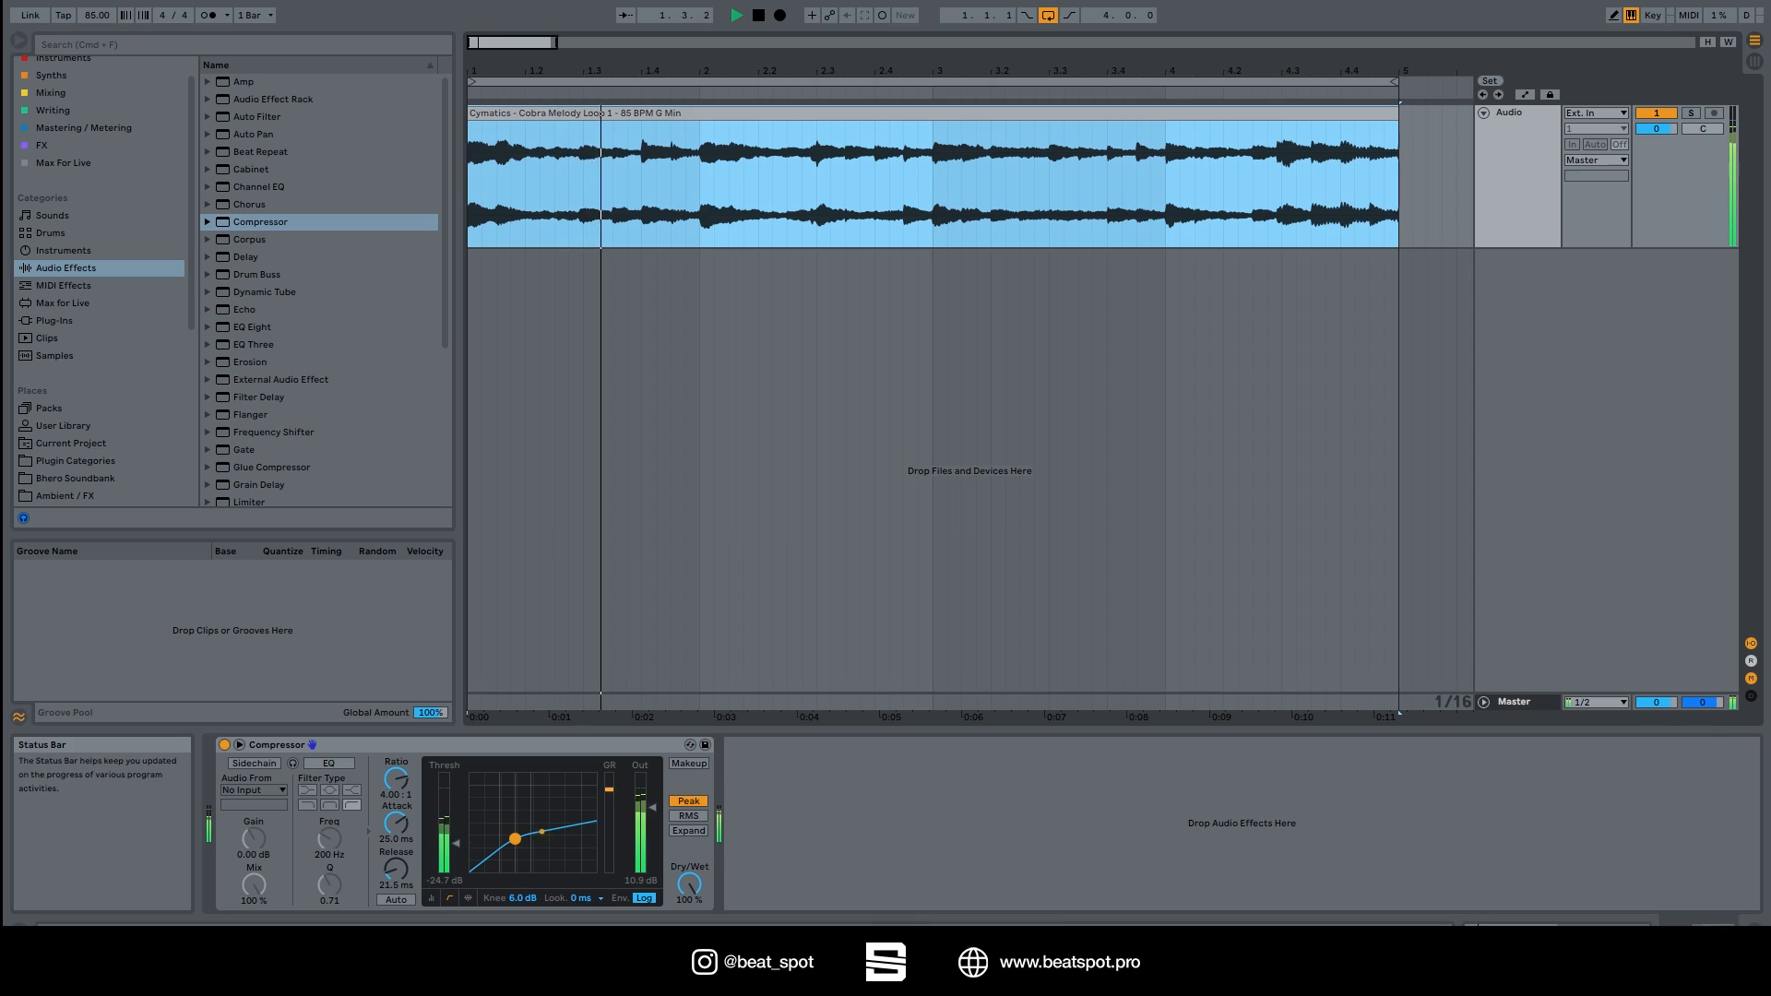
key(space)
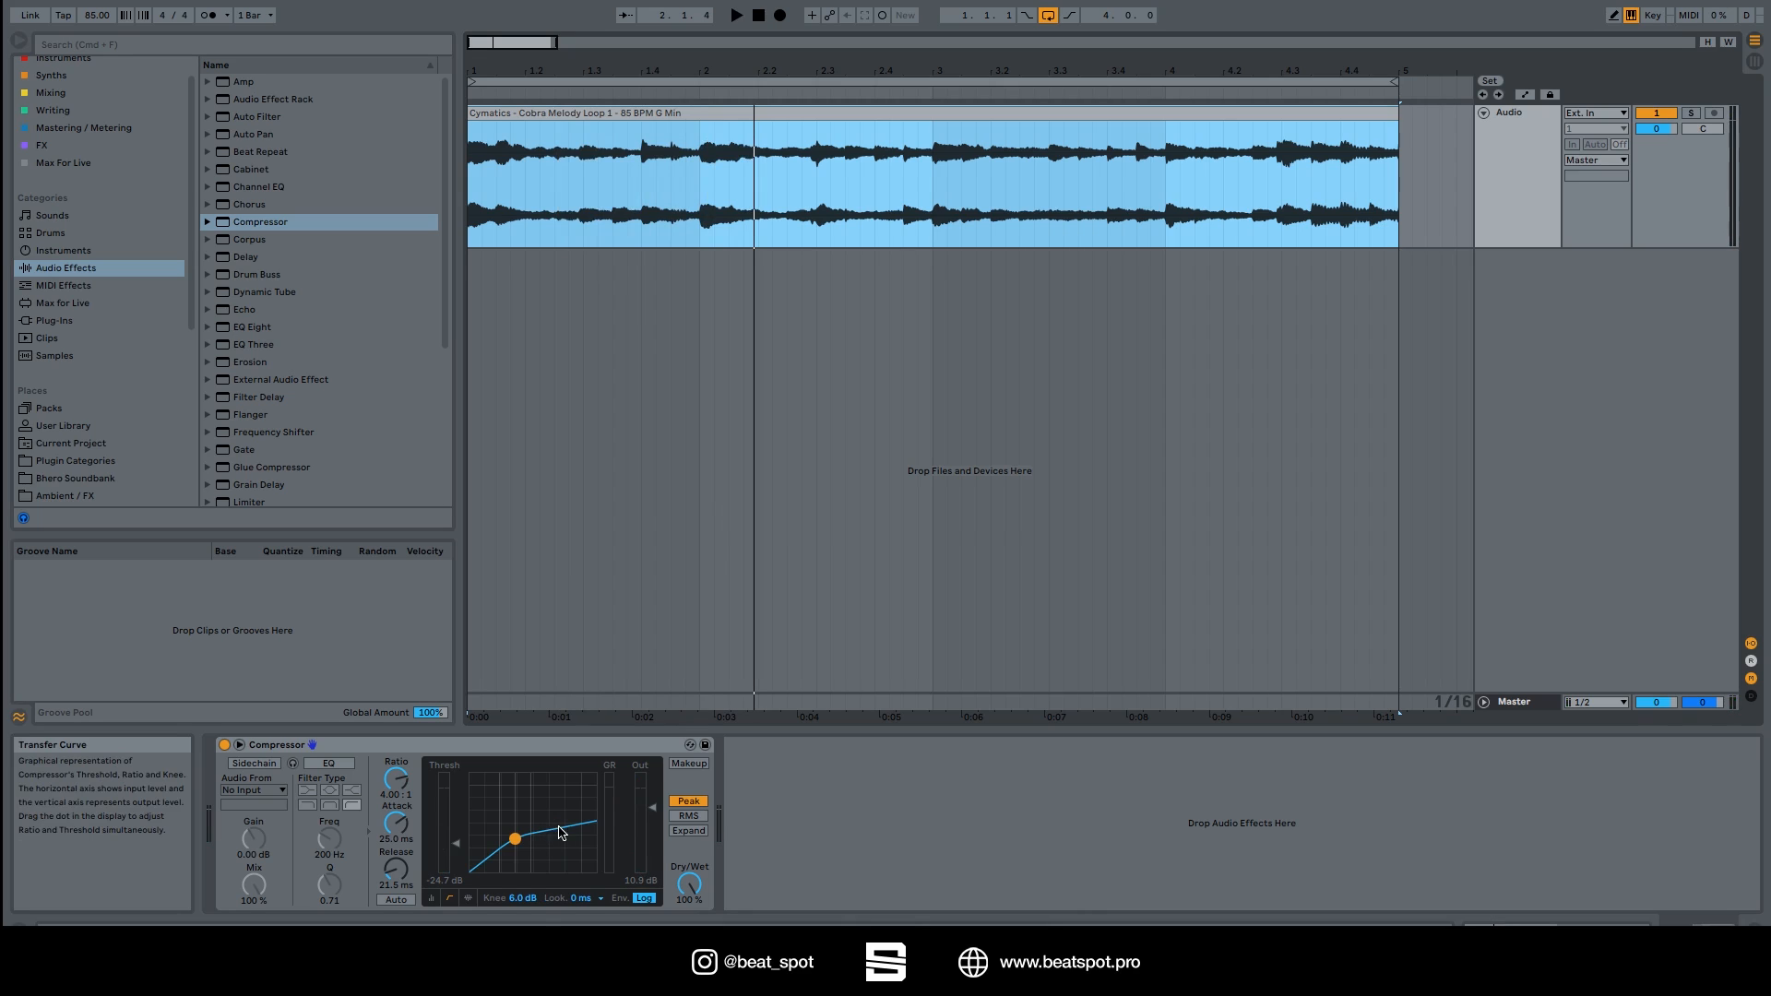
Step: Play the melody loop with the Compressor's ratio set to 1.00:1 and its output gain lowered to about -0.56 dB
drag(398, 784, 399, 825)
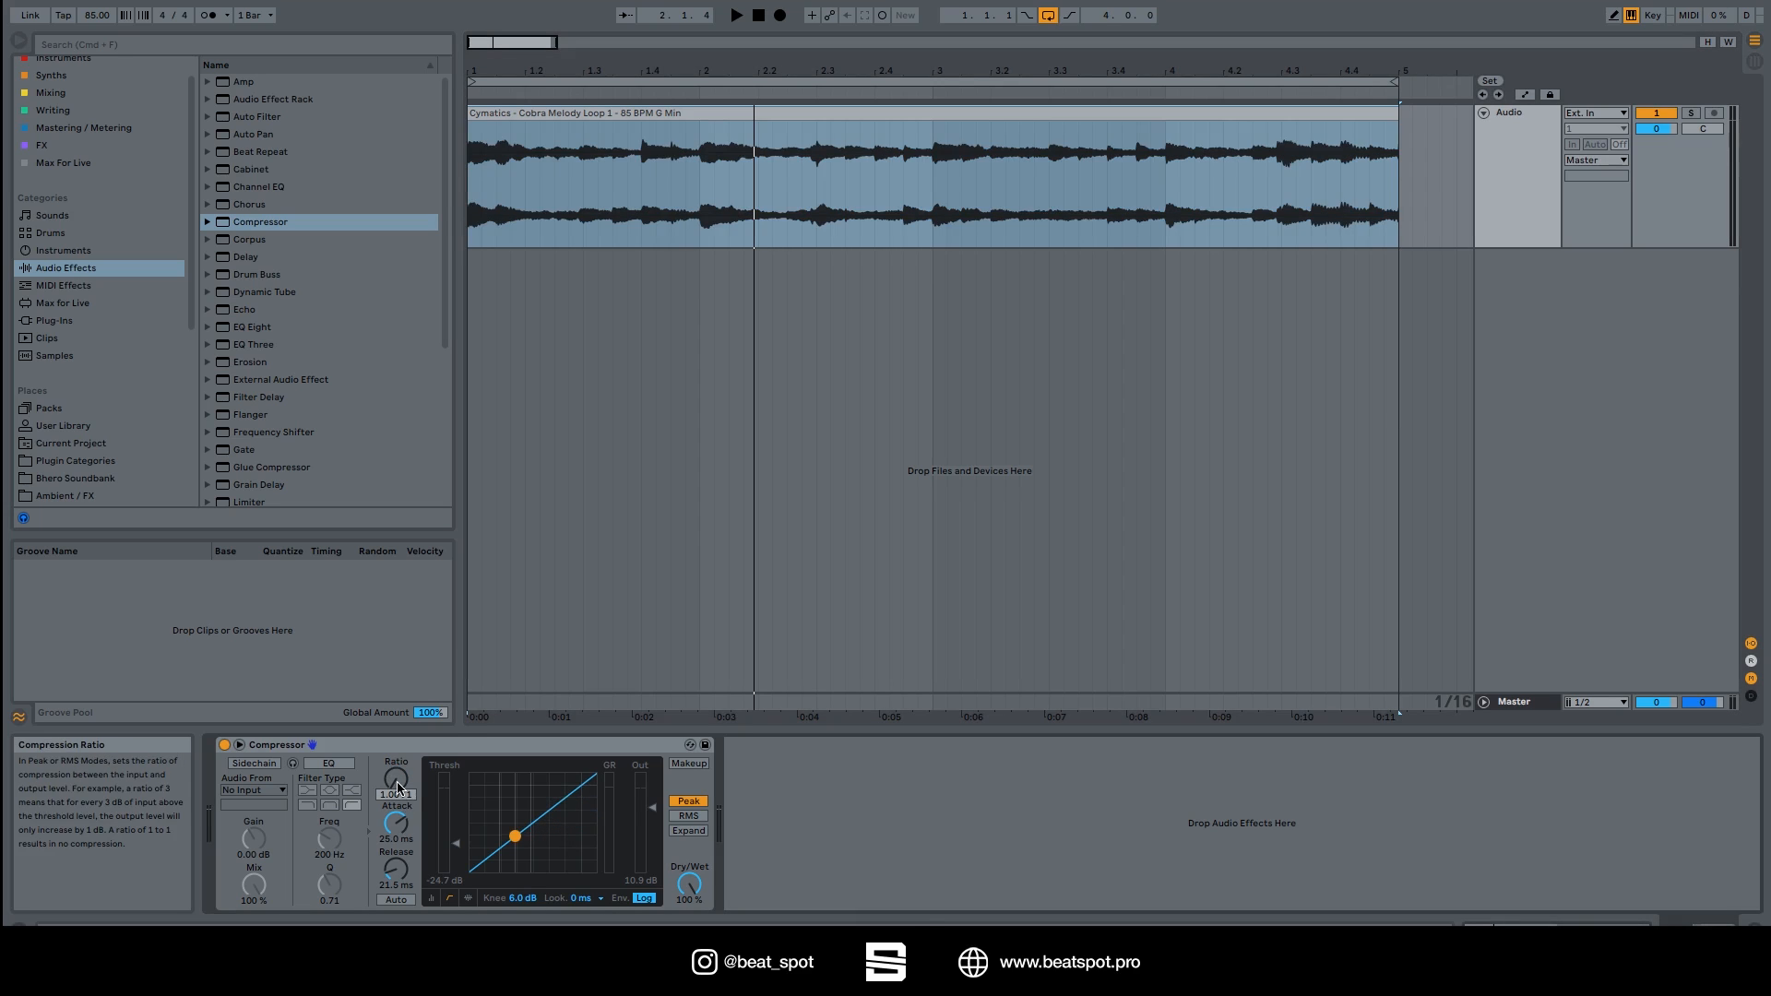
key(space)
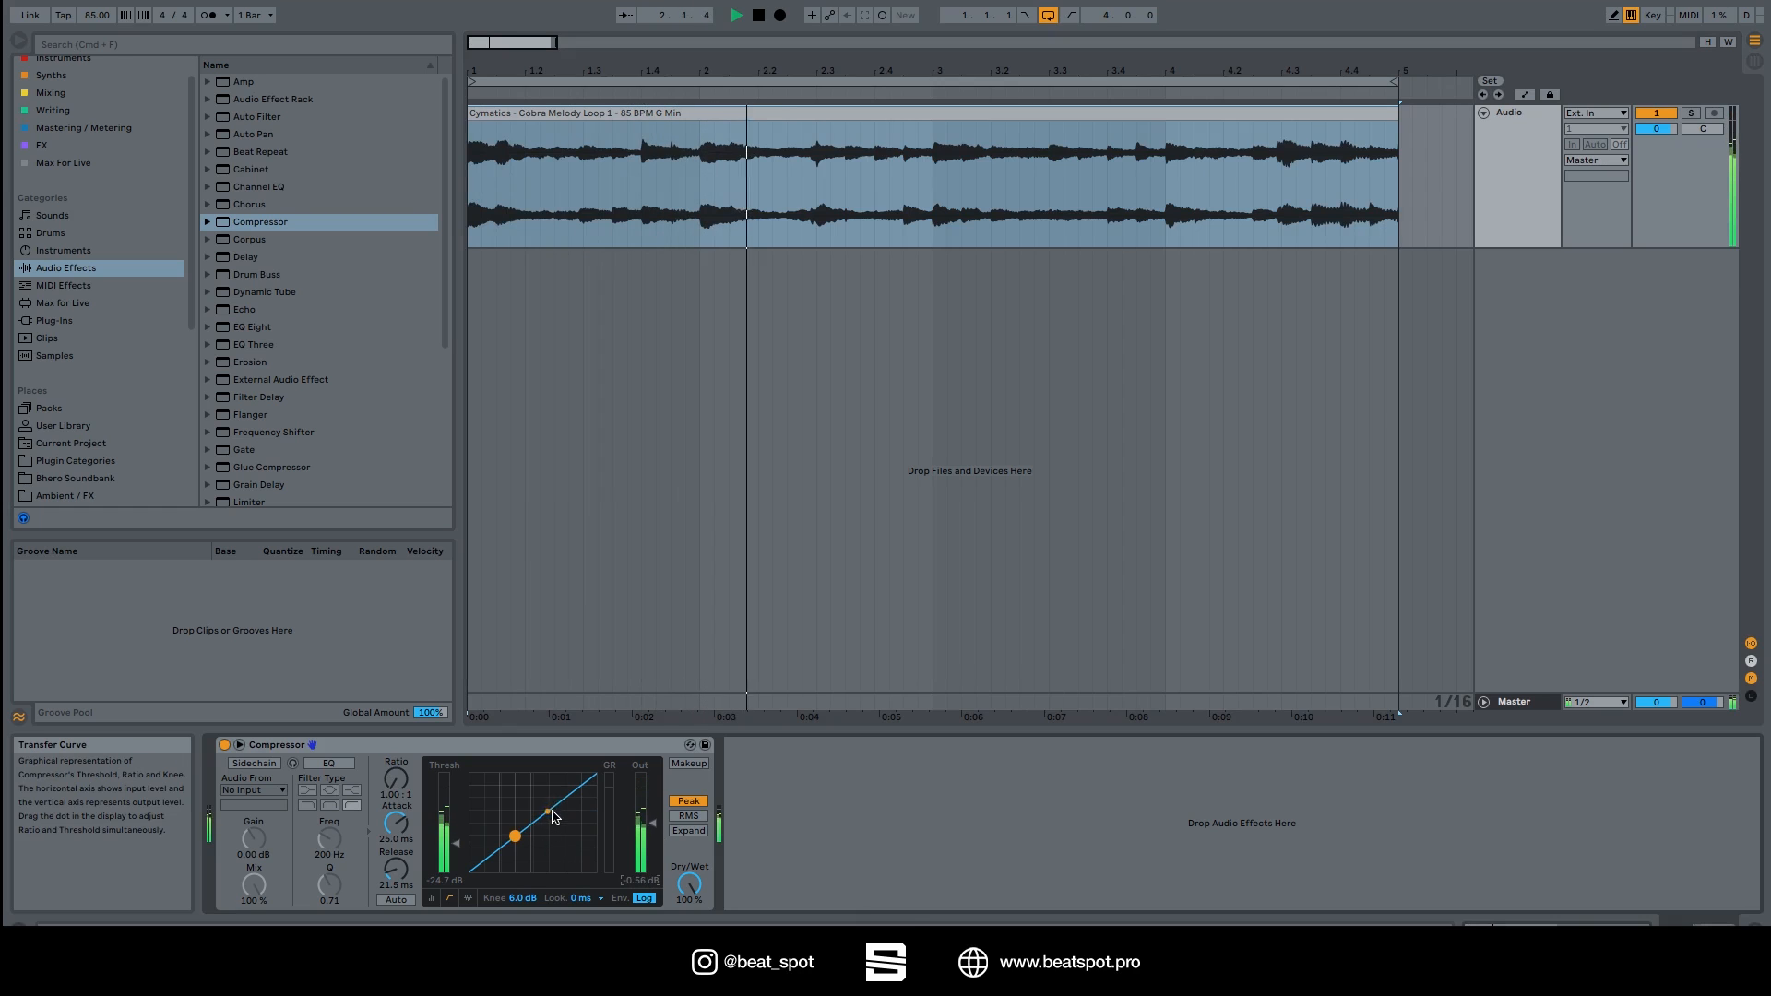
key(space)
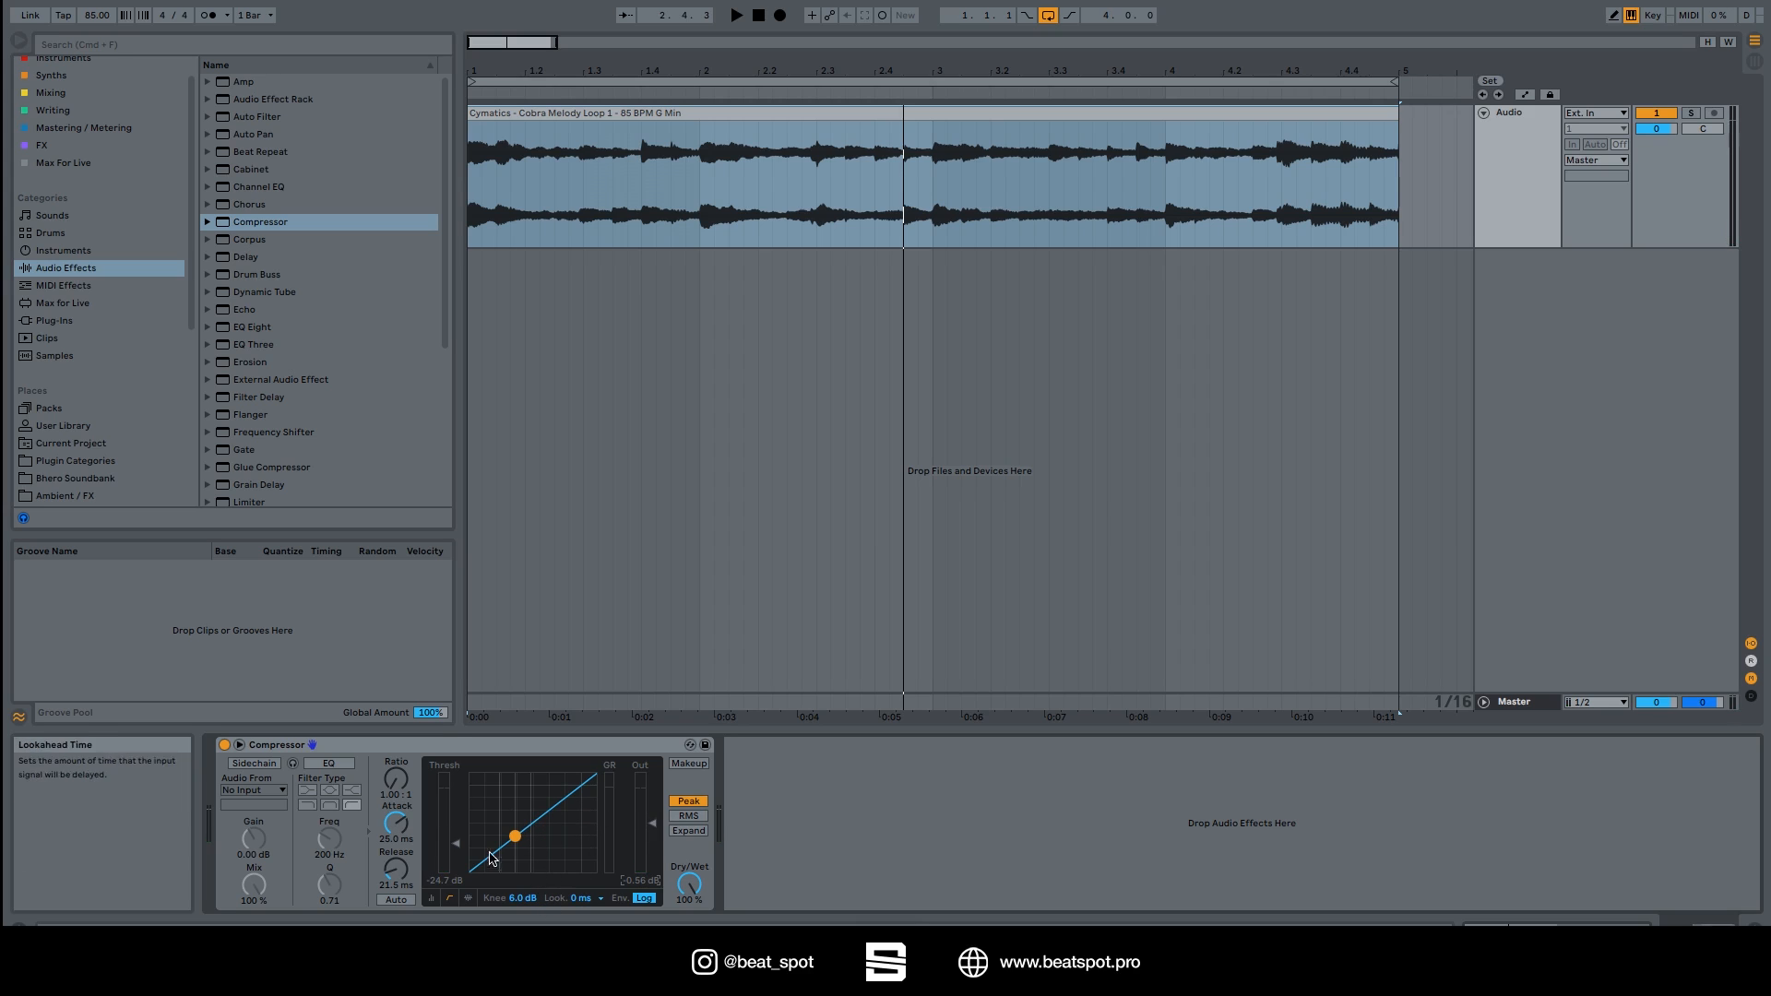
Step: Raise the Compressor's ratio to about 7.88:1 and play the melody loop again
mouse_move(401, 791)
mouse_down()
mouse_move(401, 751)
mouse_move(403, 787)
mouse_up()
key(space)
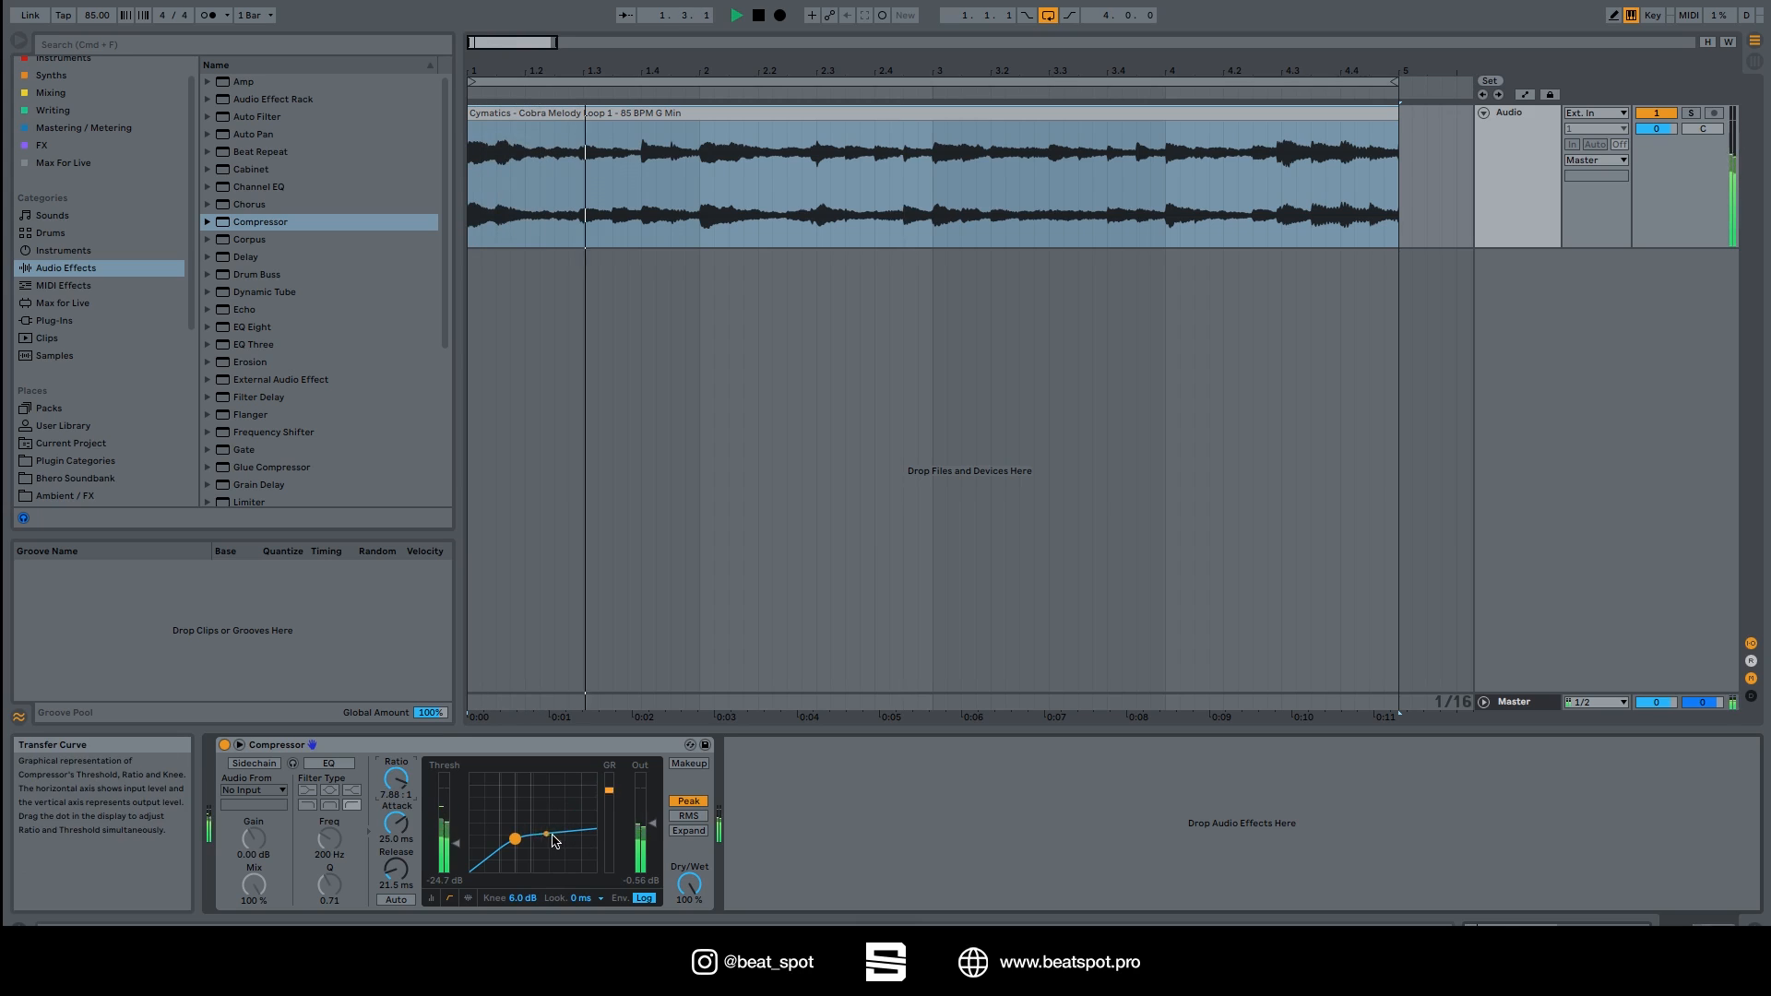
key(space)
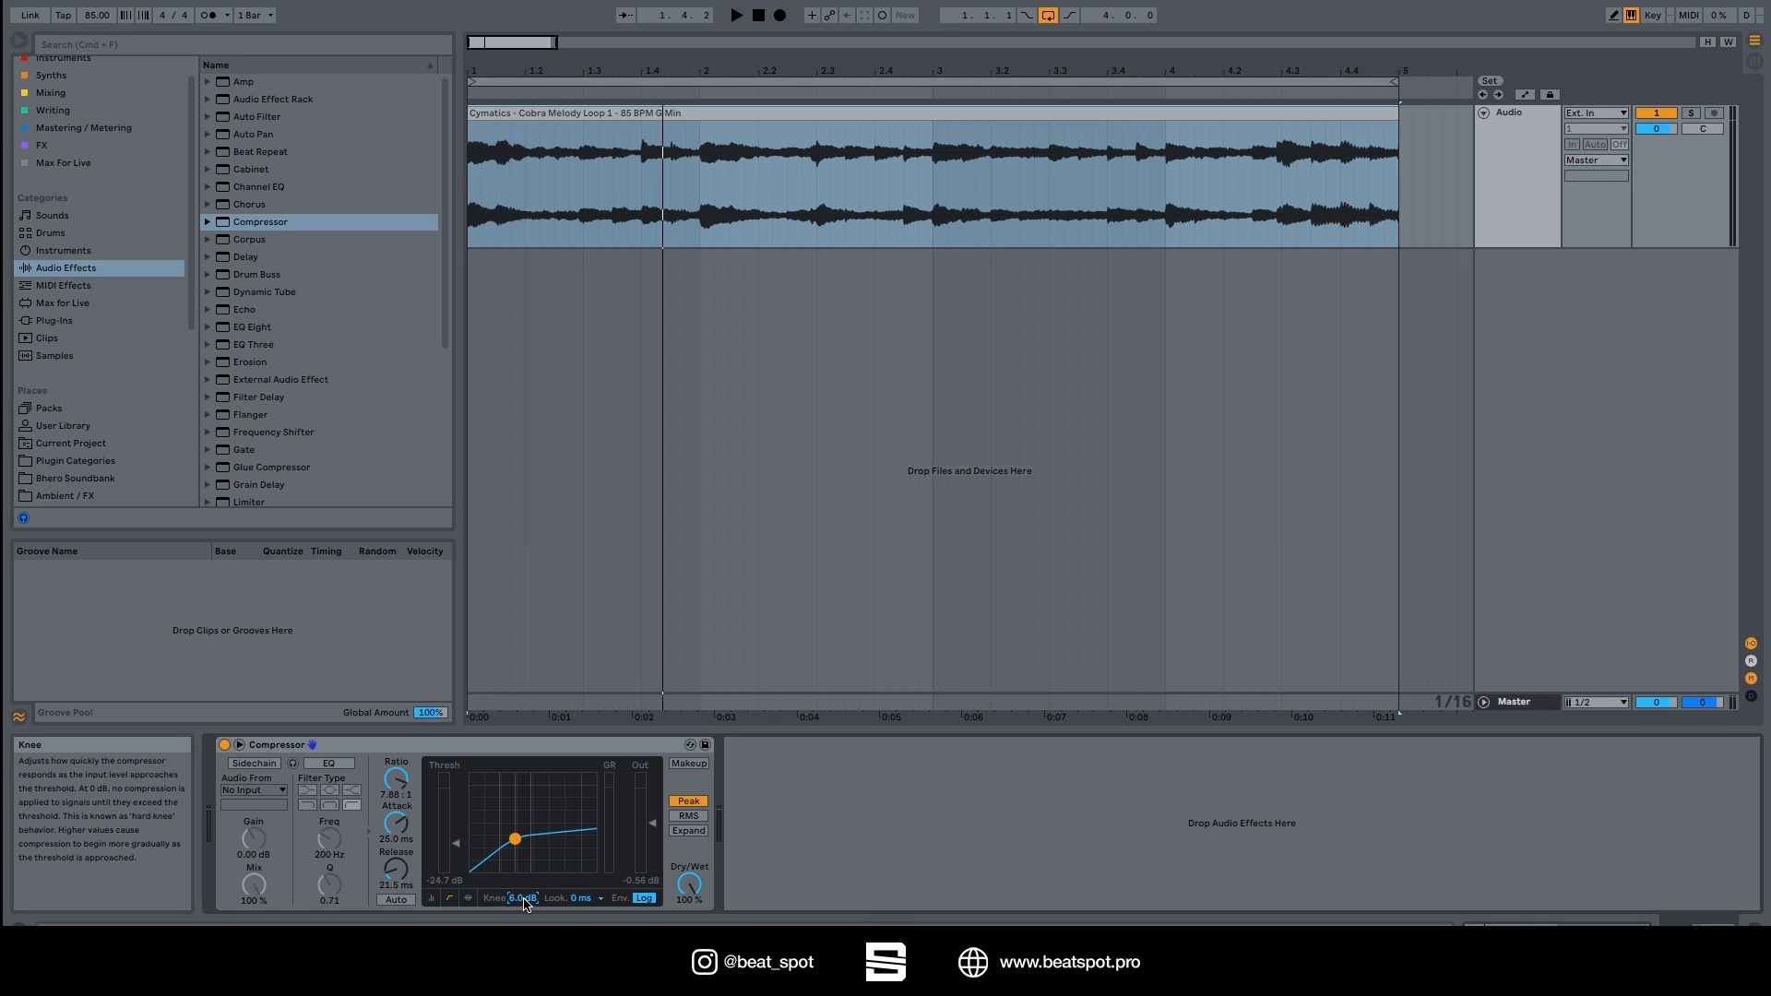
Step: Set the Compressor's knee to 18 dB and its lookahead to 0 ms
drag(527, 904, 527, 923)
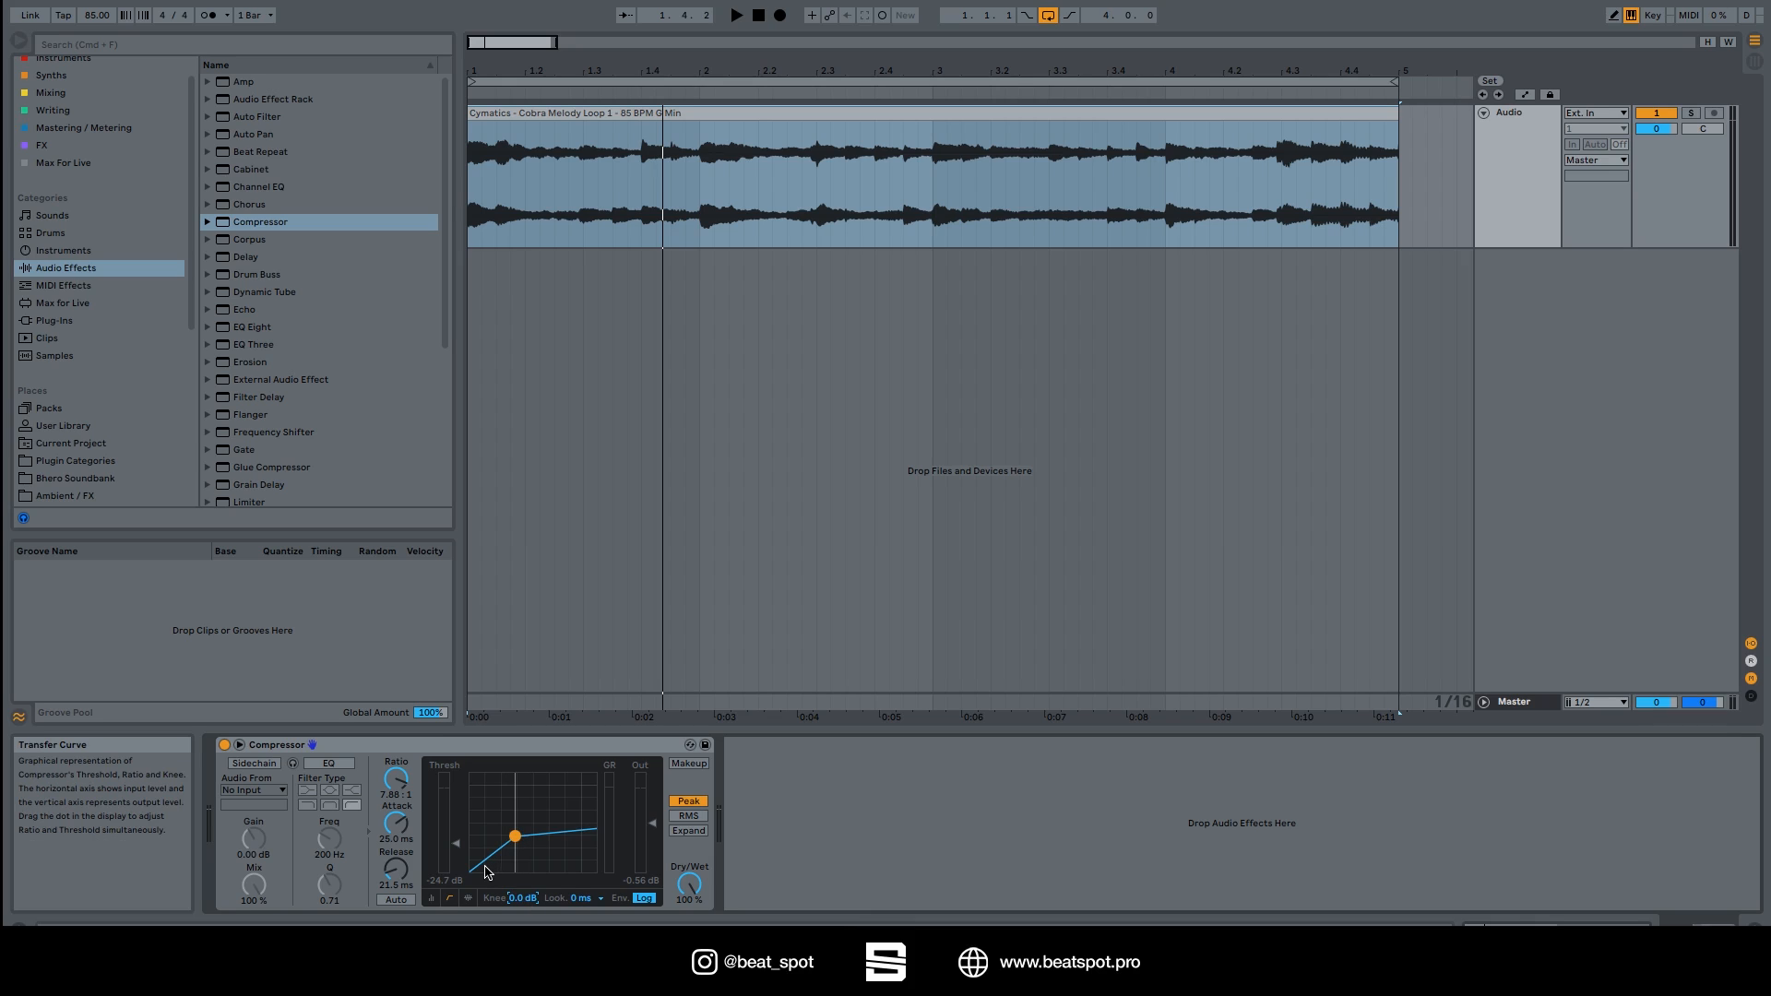
drag(523, 897, 523, 859)
click(582, 898)
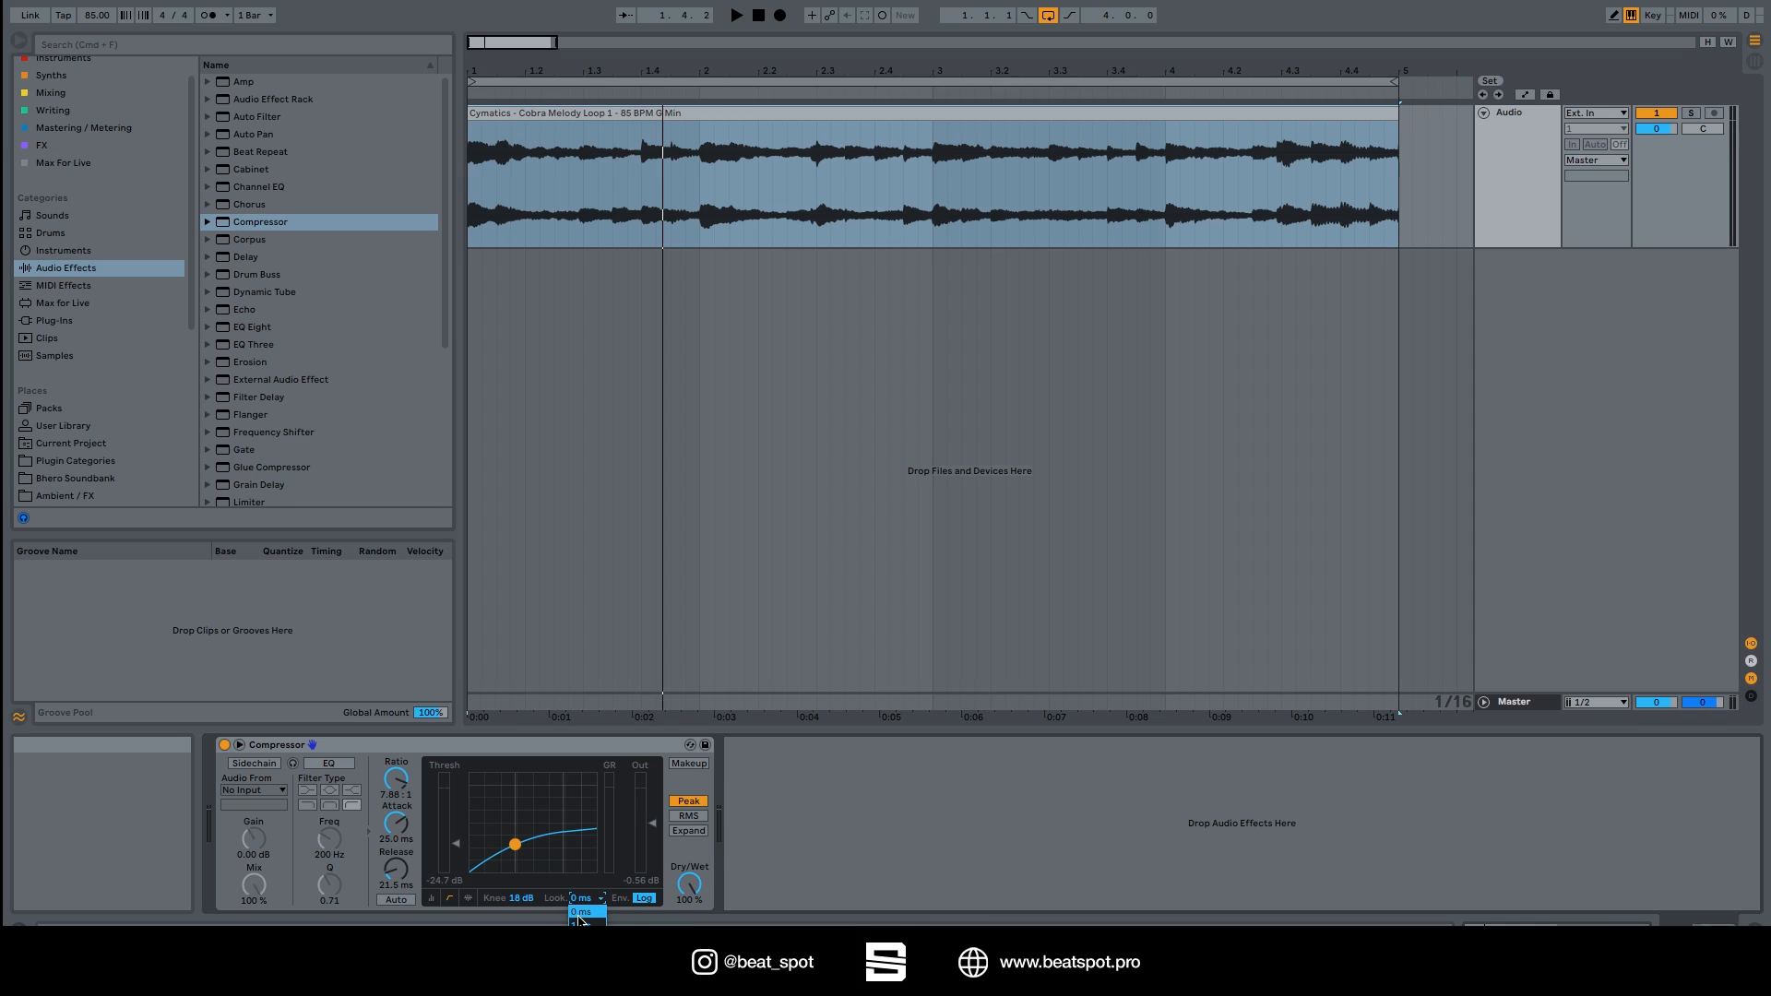
click(580, 913)
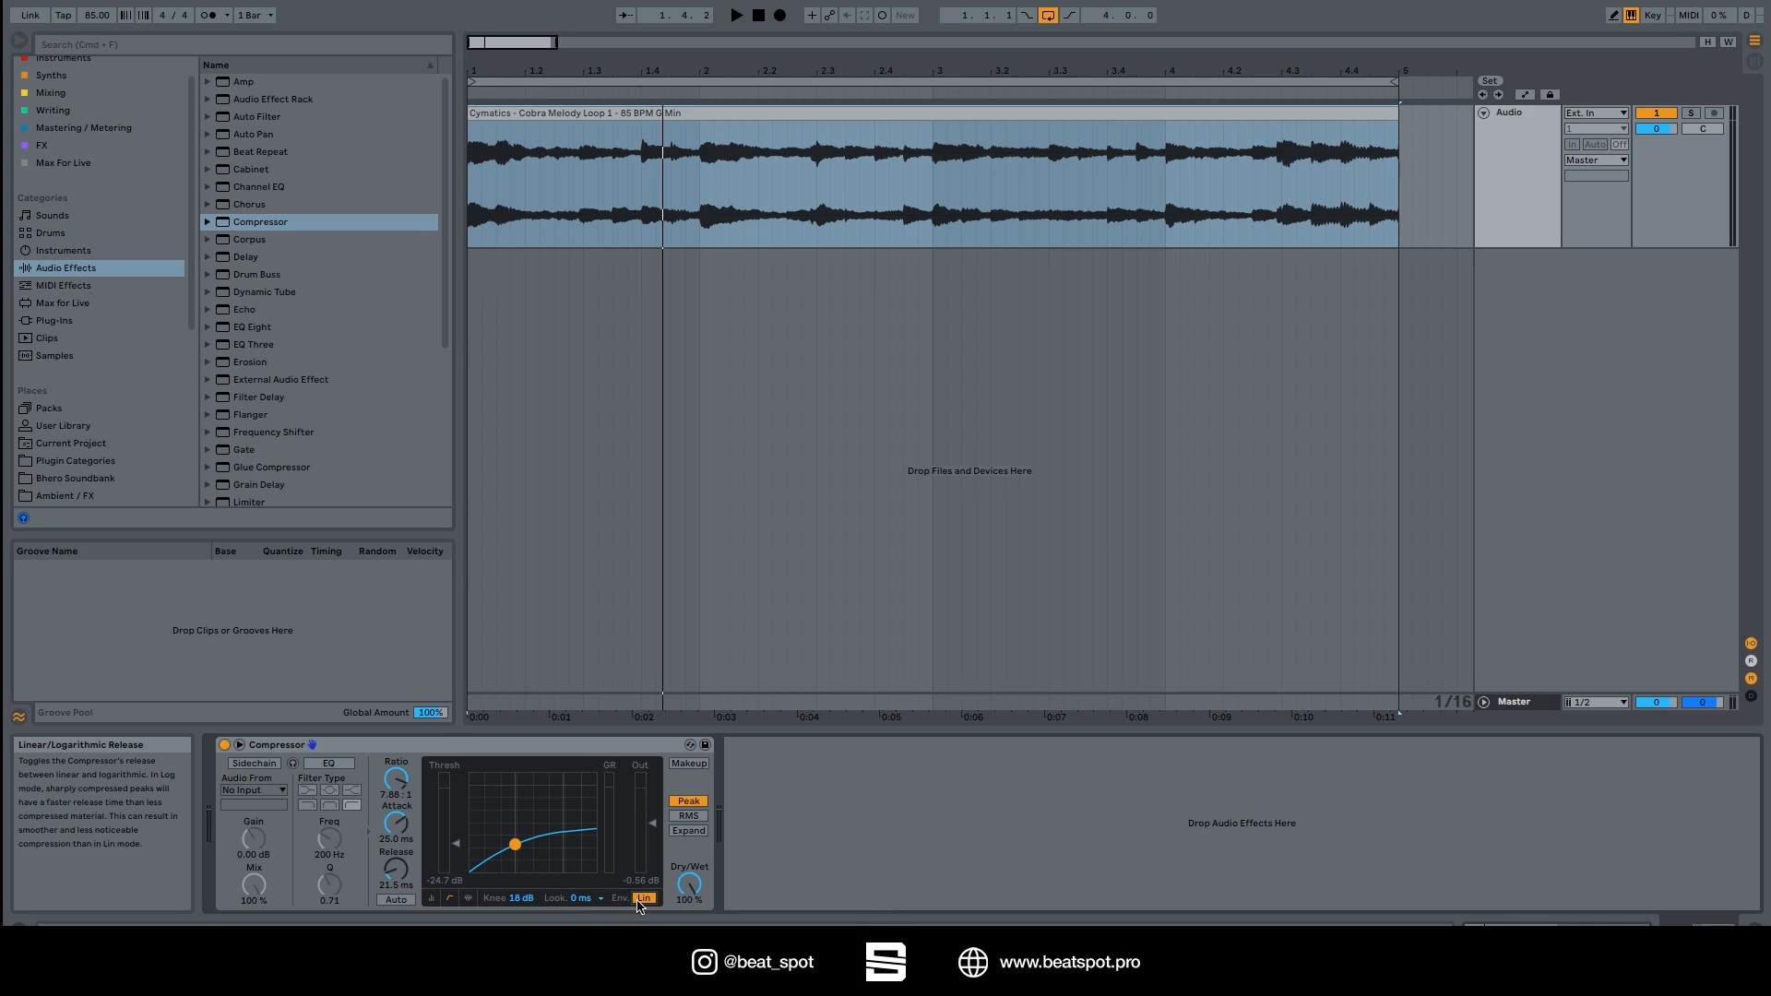
Step: Switch the Compressor to activity view and play the loop with the threshold set to about -12.2 dB
click(468, 898)
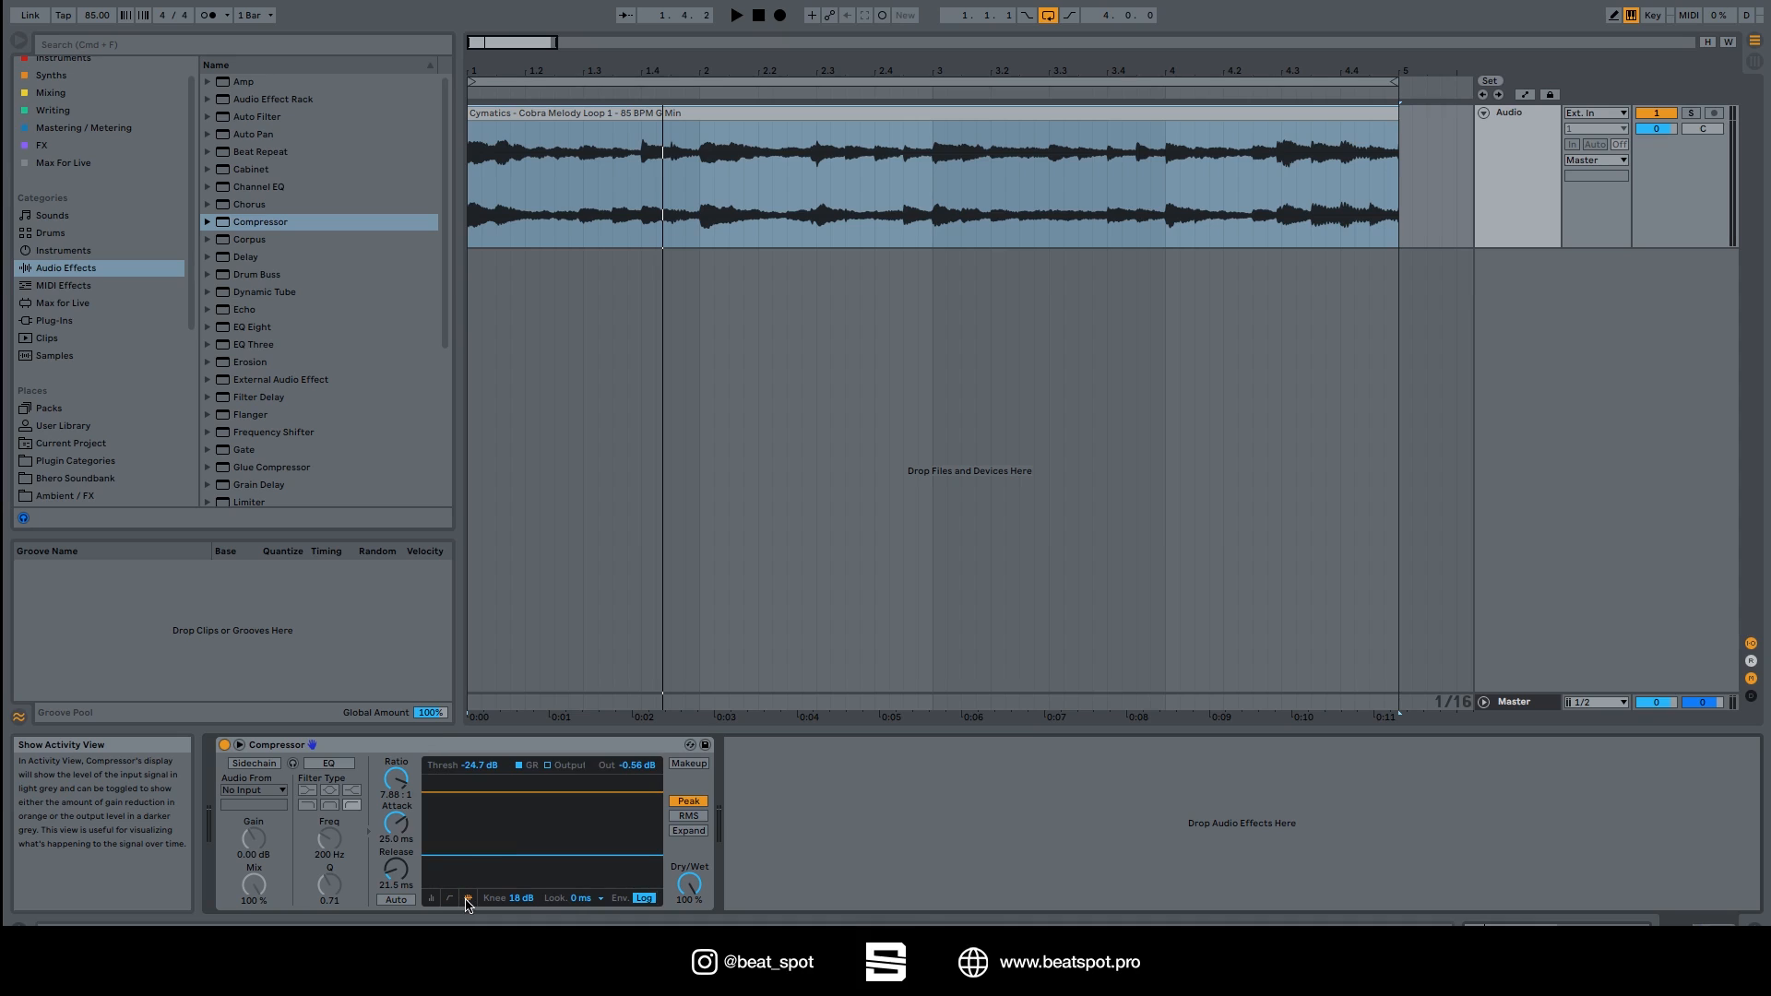
mouse_move(498, 856)
mouse_down()
mouse_move(499, 804)
mouse_move(494, 826)
mouse_up()
key(space)
key(space)
Step: Replace the melody loop with the JJ-AY-Clap1.wav sample from Drum Kits, placed at the start of the Audio track
scroll(102, 277, down, 3)
click(101, 333)
click(58, 350)
click(291, 222)
drag(292, 222, 475, 152)
click(642, 129)
key(Delete)
Step: Duplicate the clap clip repeatedly so that claps on every beat fill the four bars
key(ctrl+d)
key(ctrl+d)
key(ctrl+d)
key(ctrl+d)
key(ctrl+d)
key(ctrl+d)
key(ctrl+d)
key(ctrl+d)
key(ctrl+d)
key(ctrl+d)
key(ctrl+d)
key(ctrl+d)
key(ctrl+d)
key(ctrl+d)
key(ctrl+d)
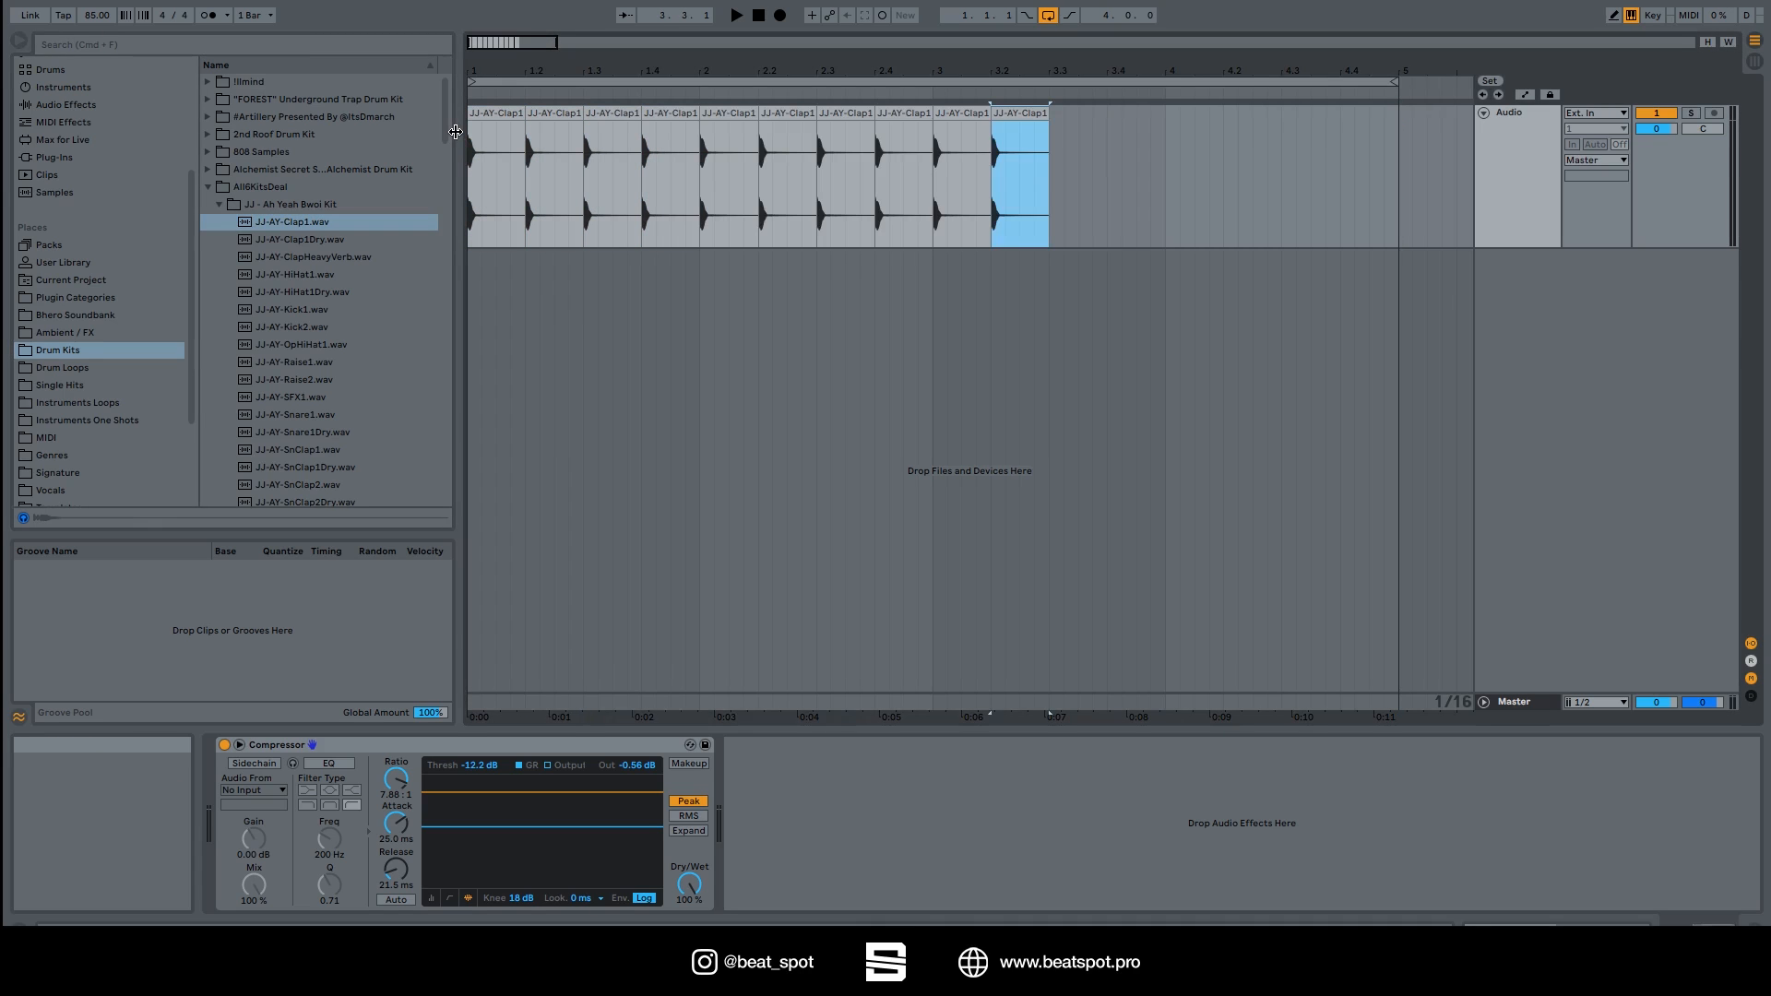
Step: Play the clap pattern from the start and lower the Compressor's threshold to about -38.1 dB
click(495, 114)
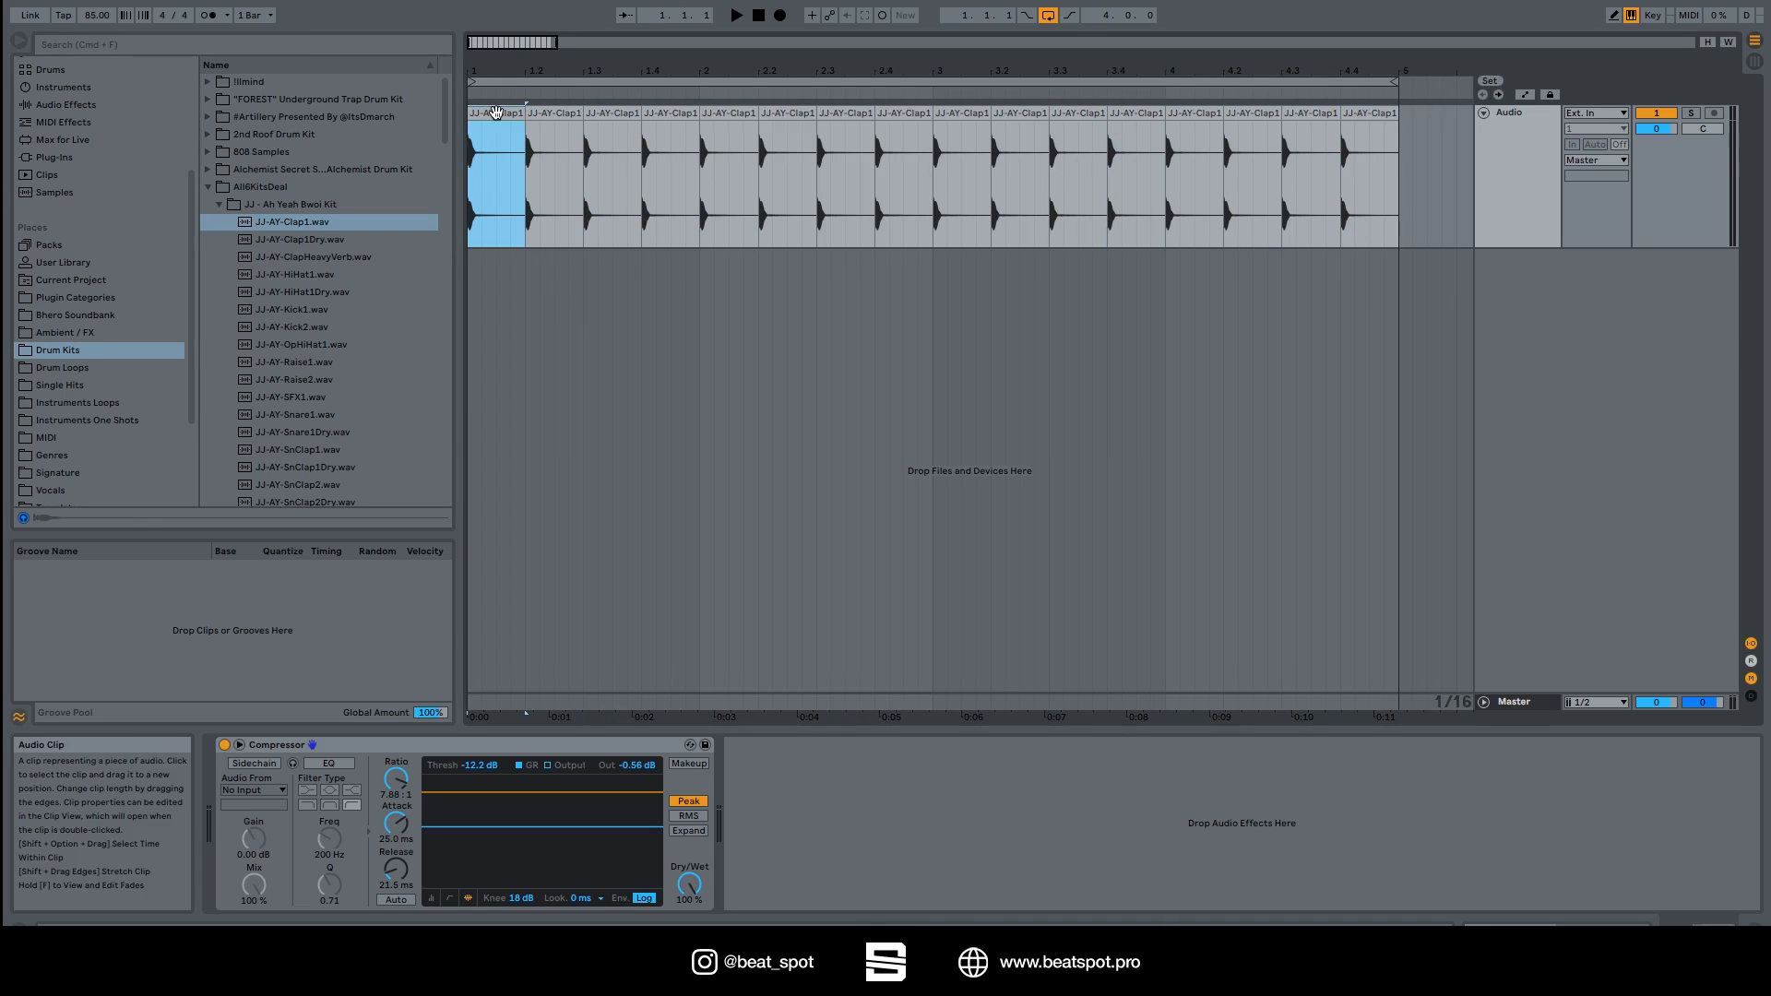
key(space)
drag(533, 827, 531, 869)
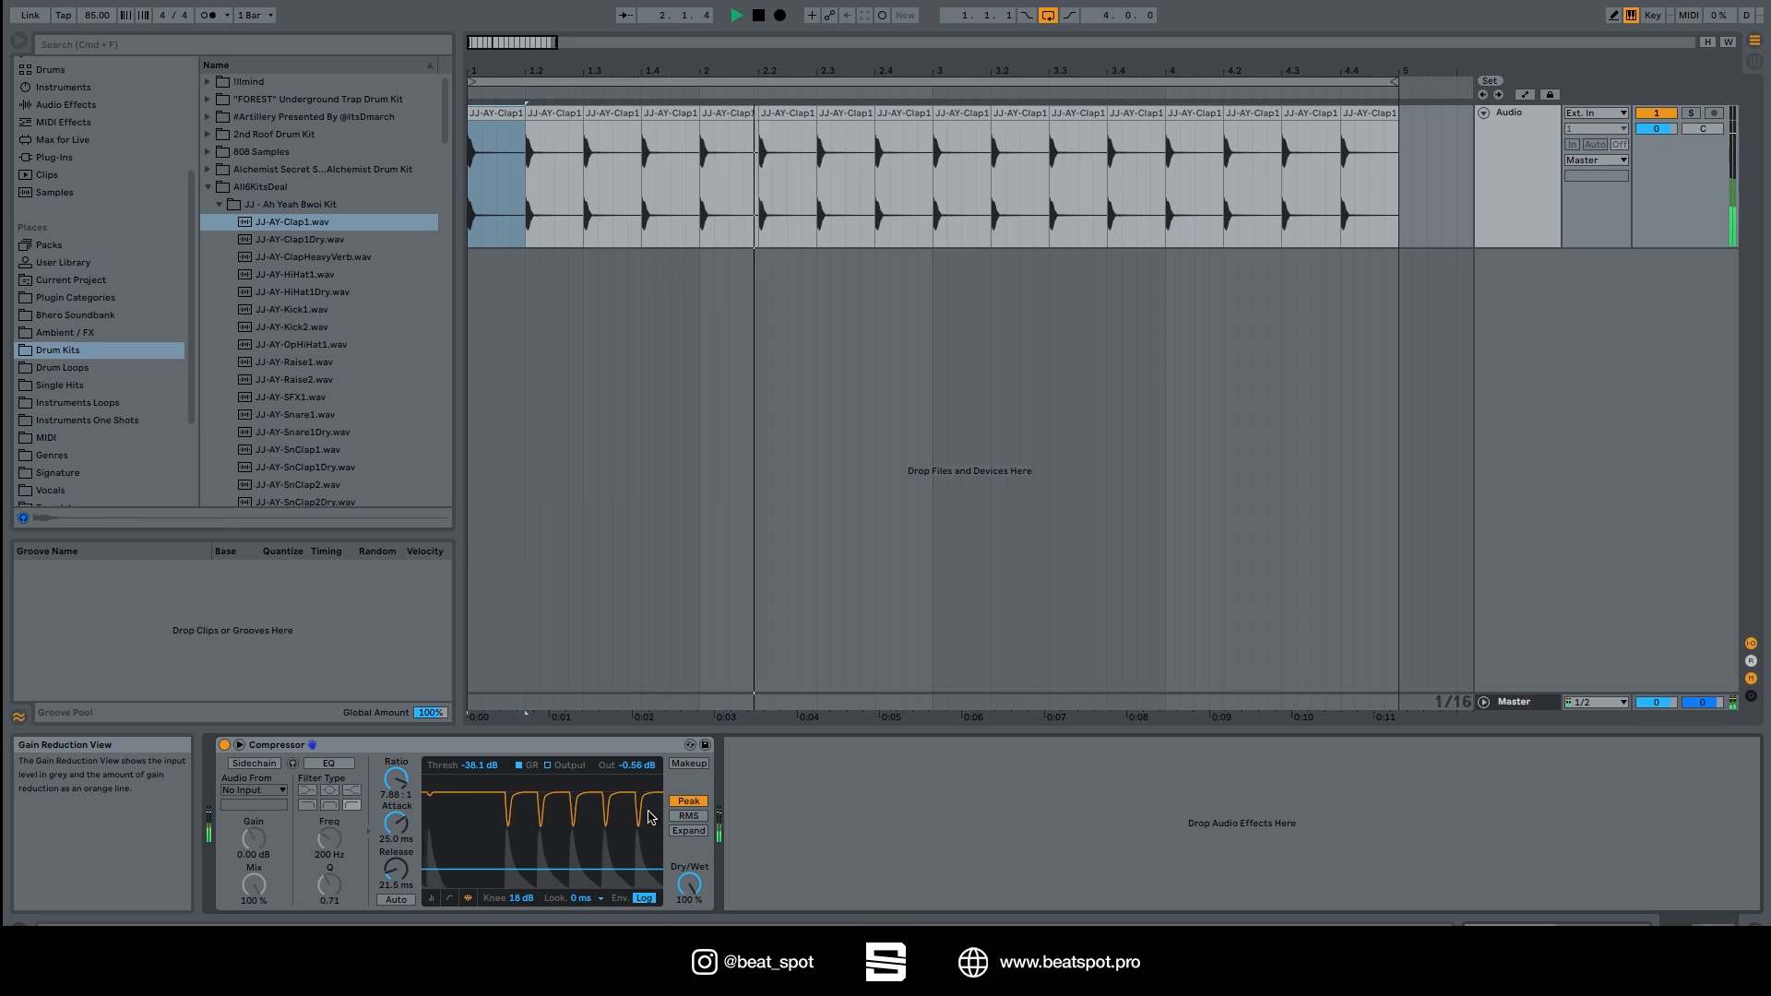
Step: Switch the Compressor's release envelope to Lin and play the clap pattern from the start
click(644, 899)
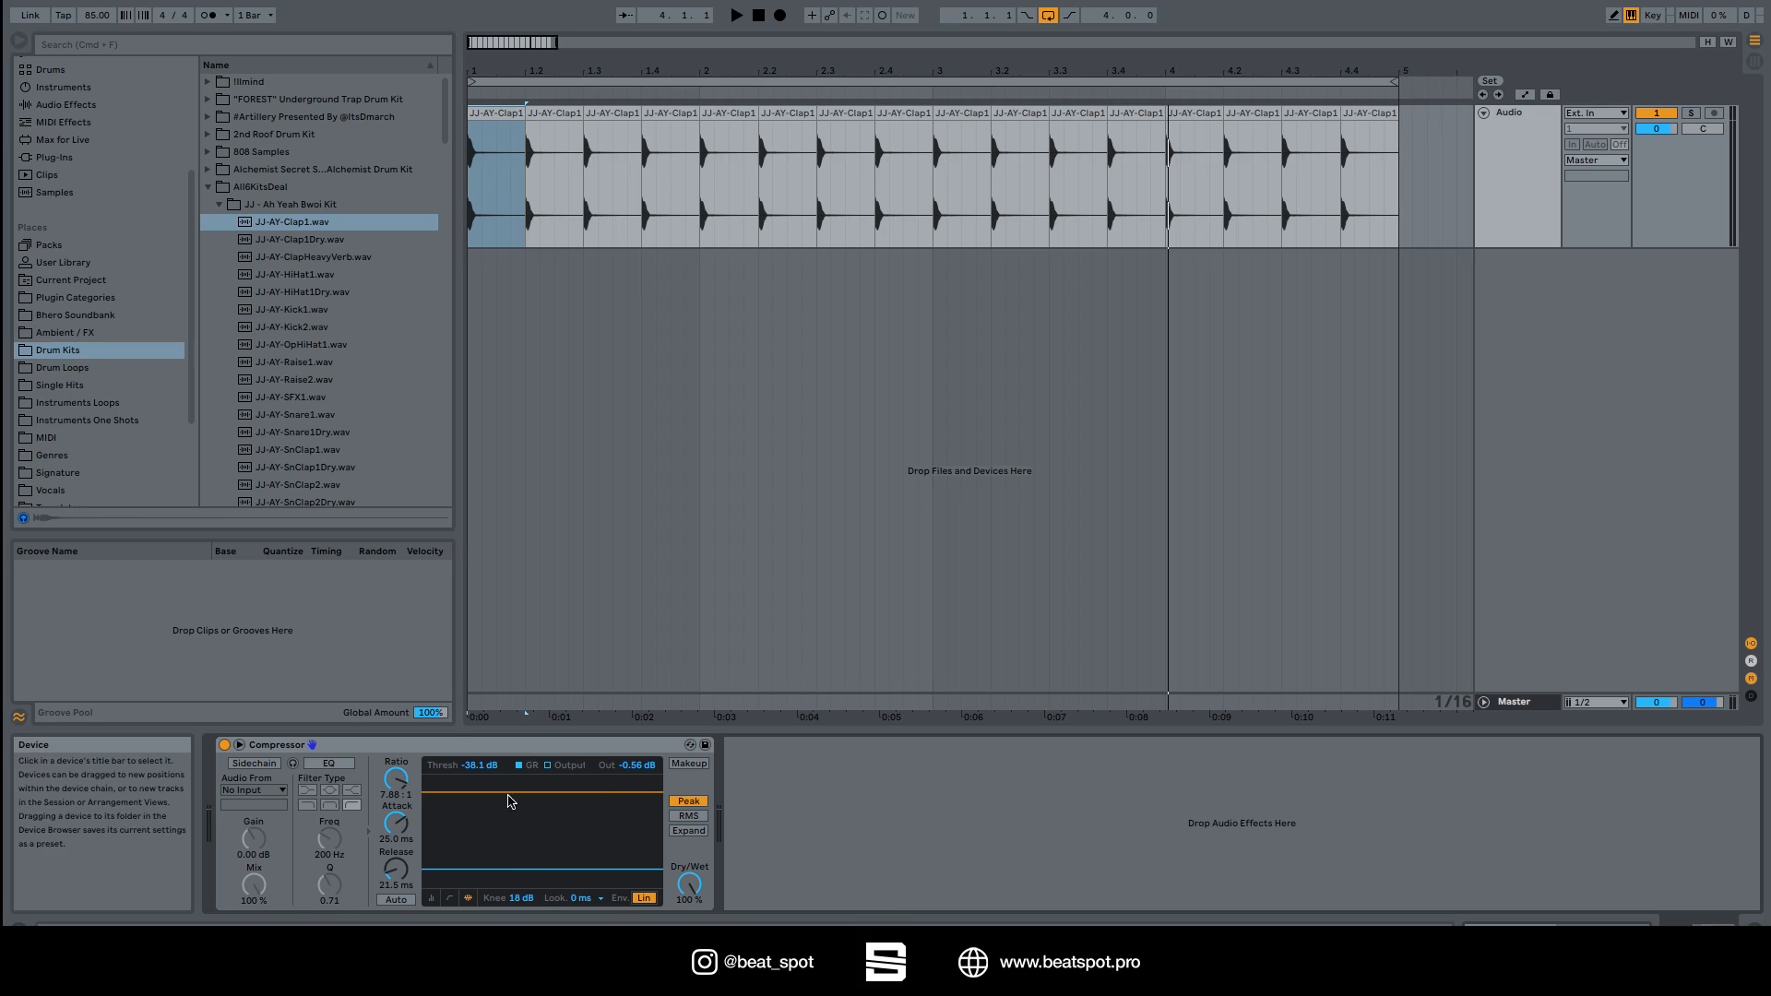
key(space)
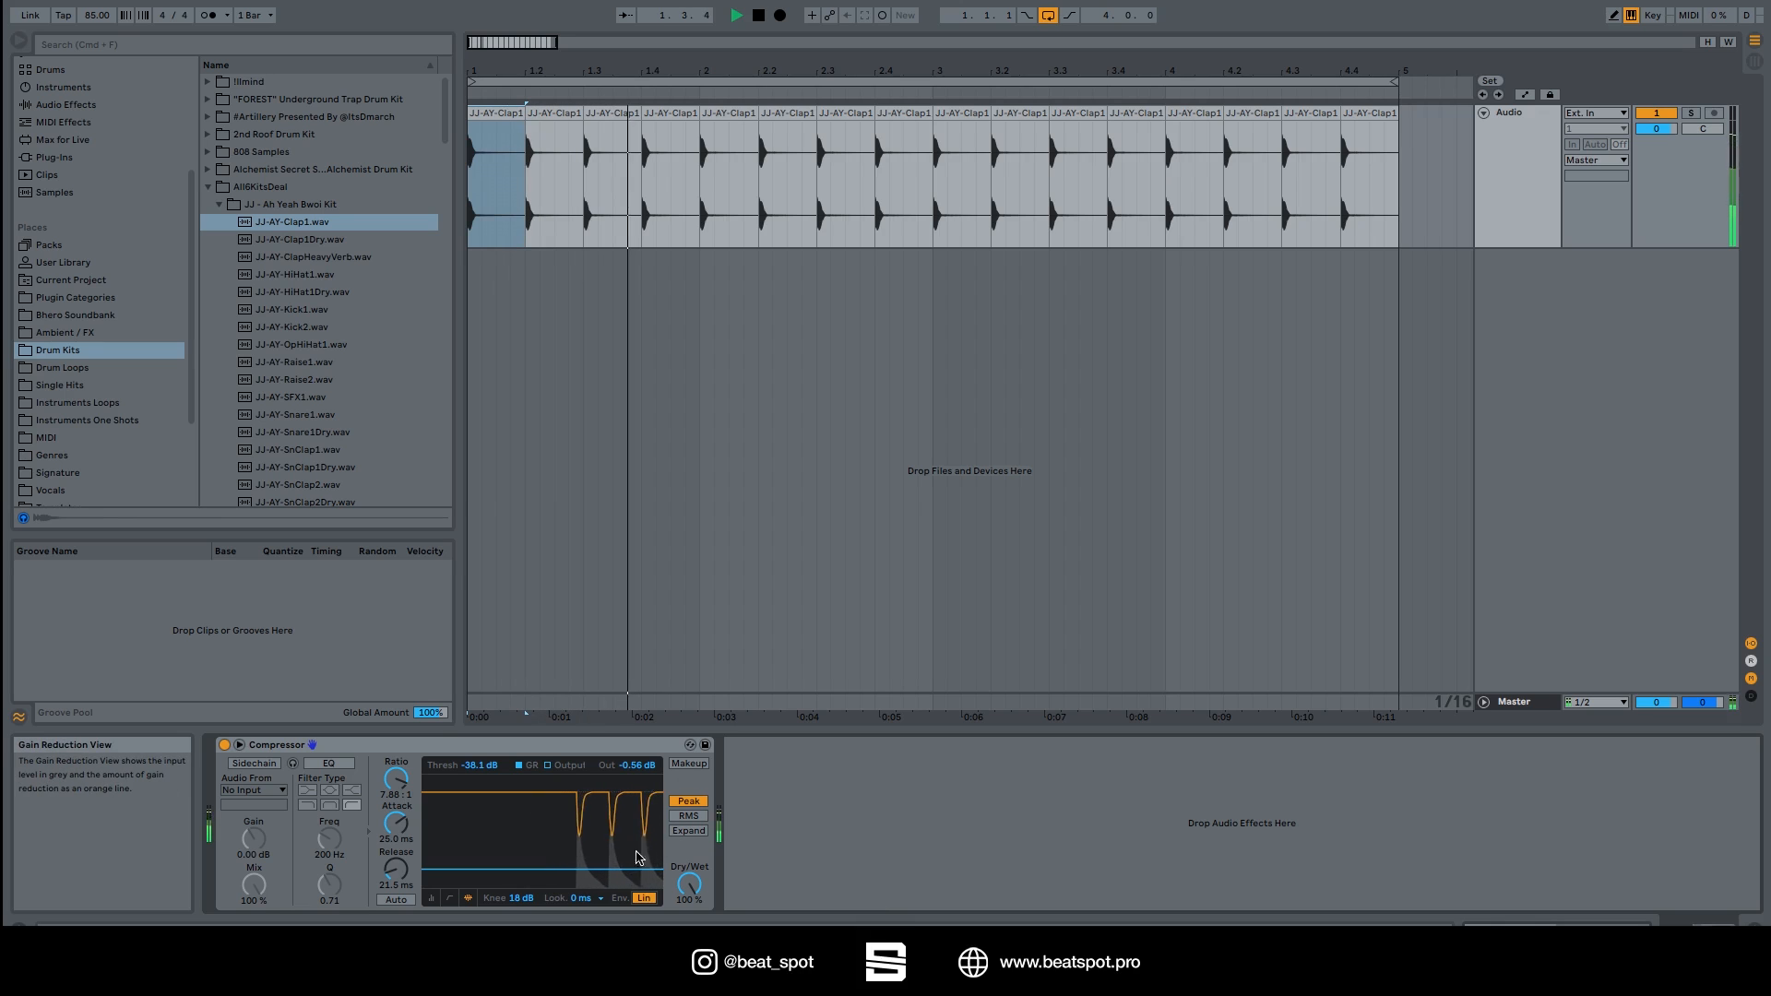
Step: Compare the Compressor's Output and GR displays while lowering the threshold to about -53.1 dB, and raise it to about -17.7 dB in Output view
click(548, 764)
drag(551, 868, 555, 879)
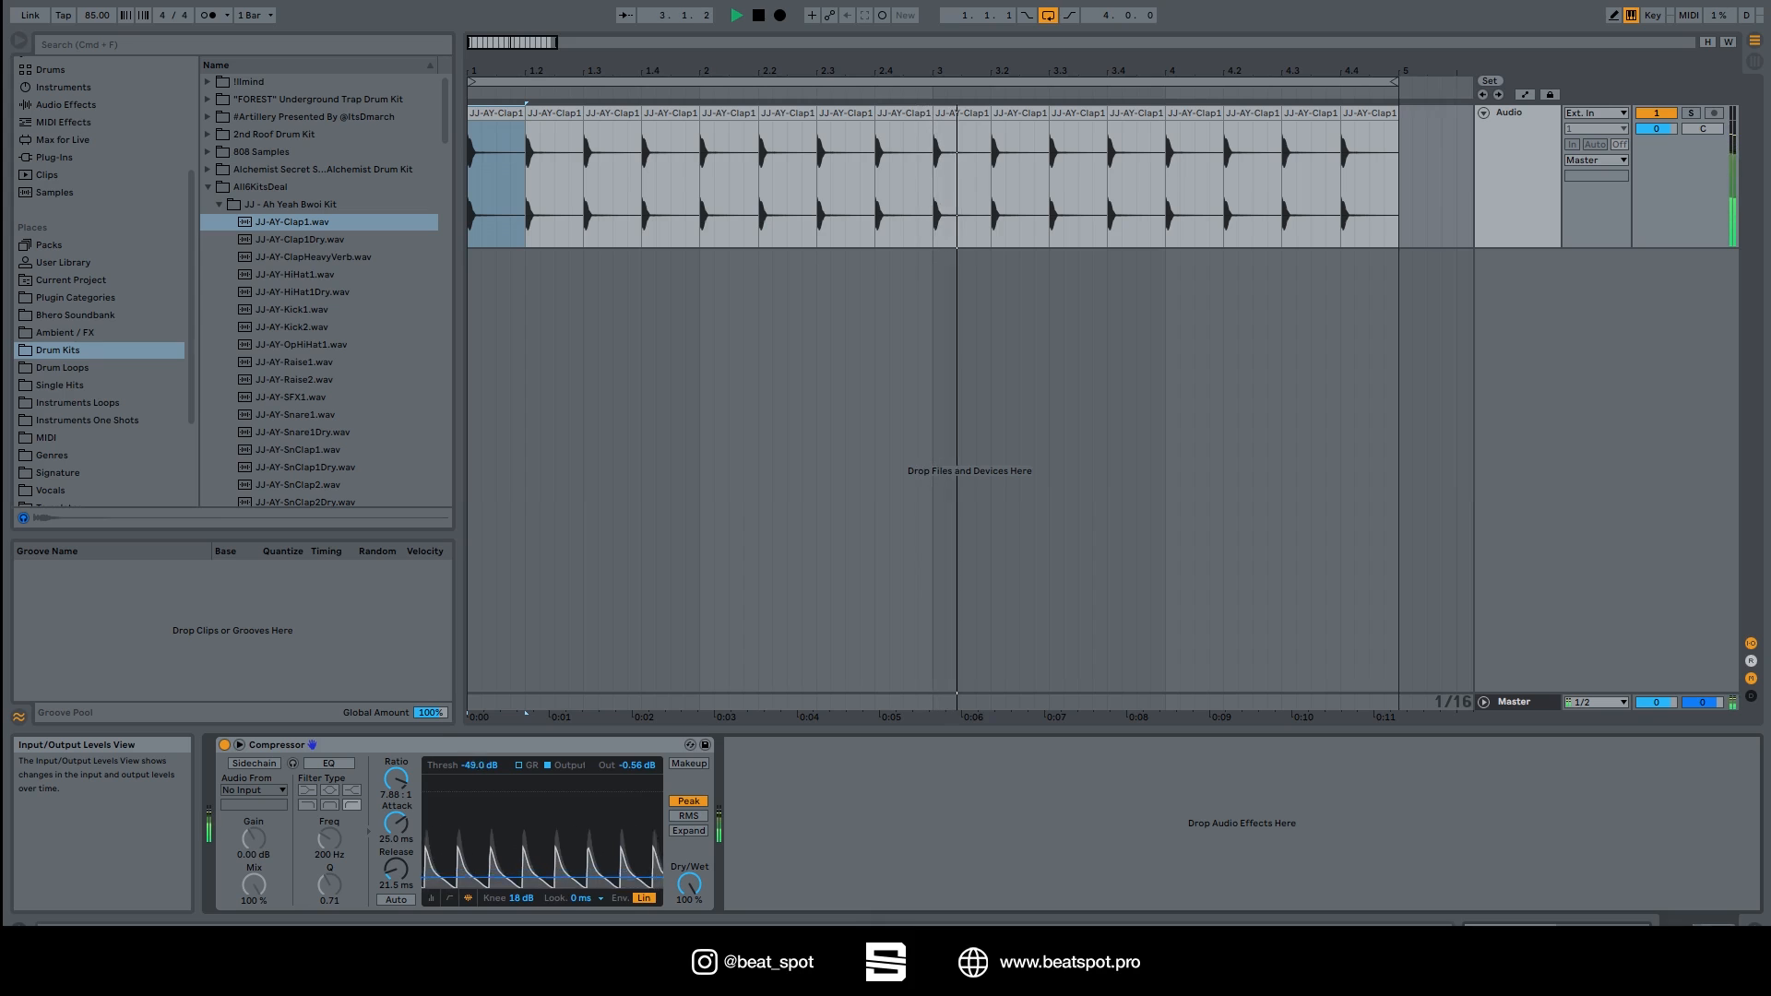
click(521, 766)
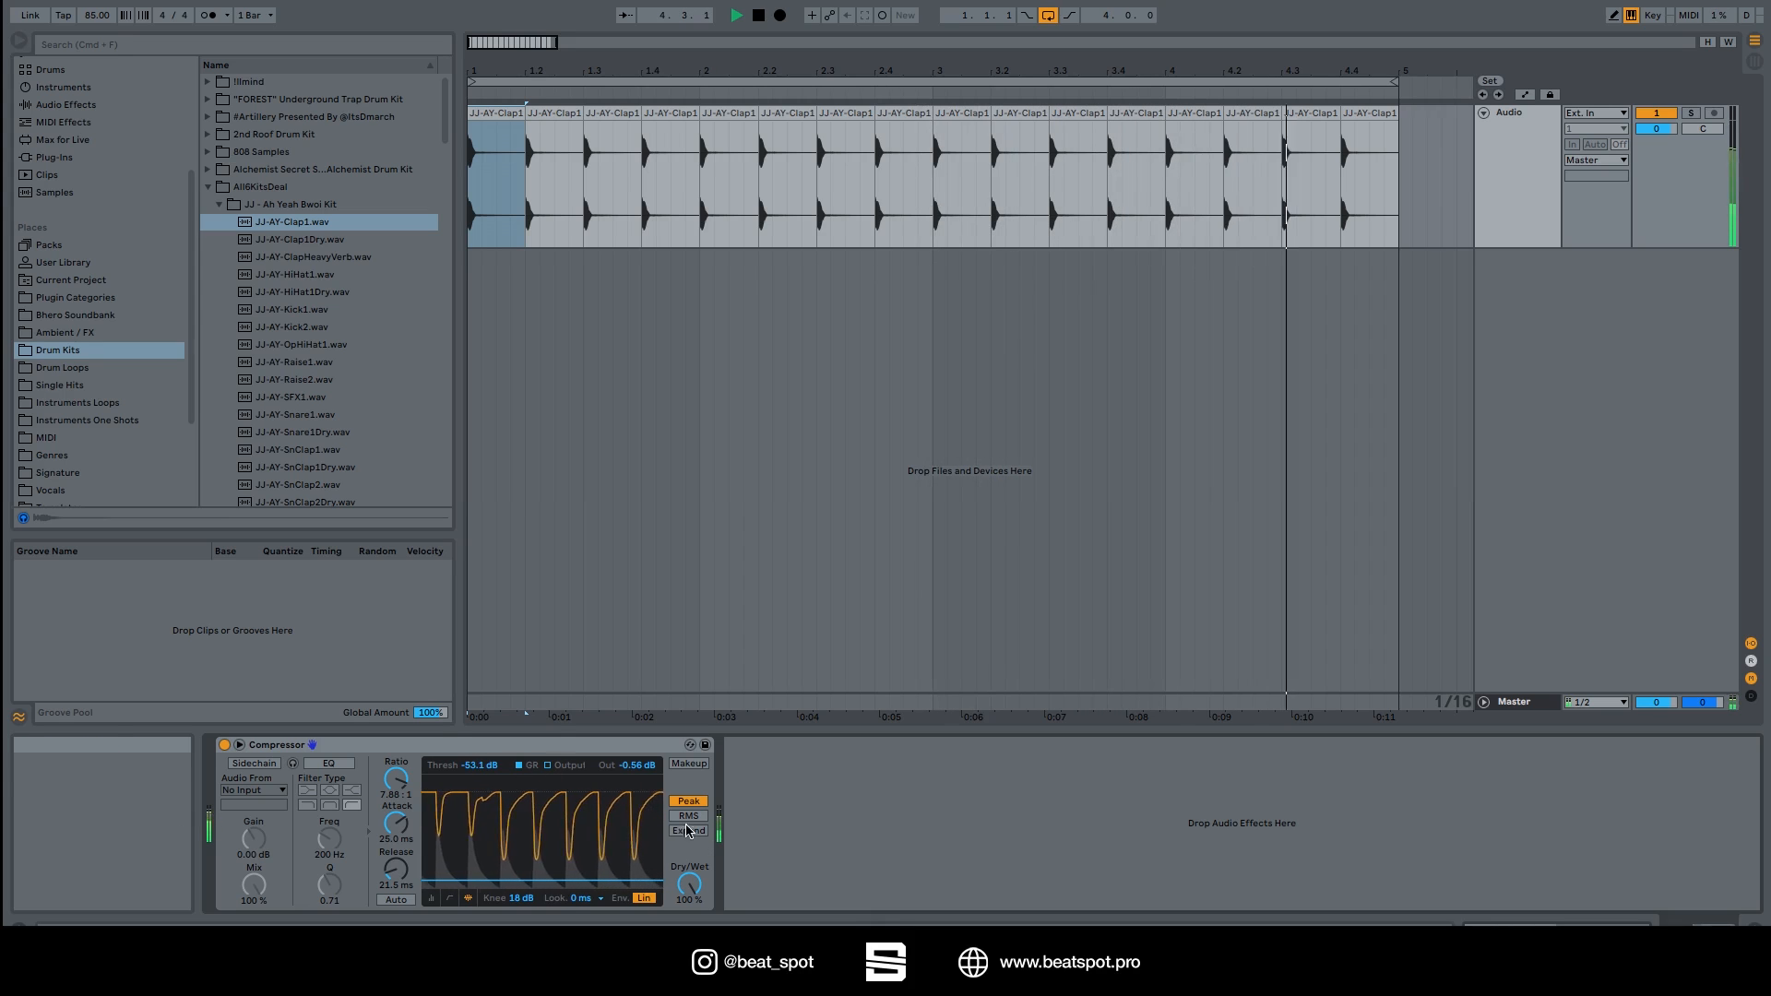
click(547, 766)
drag(563, 886, 566, 843)
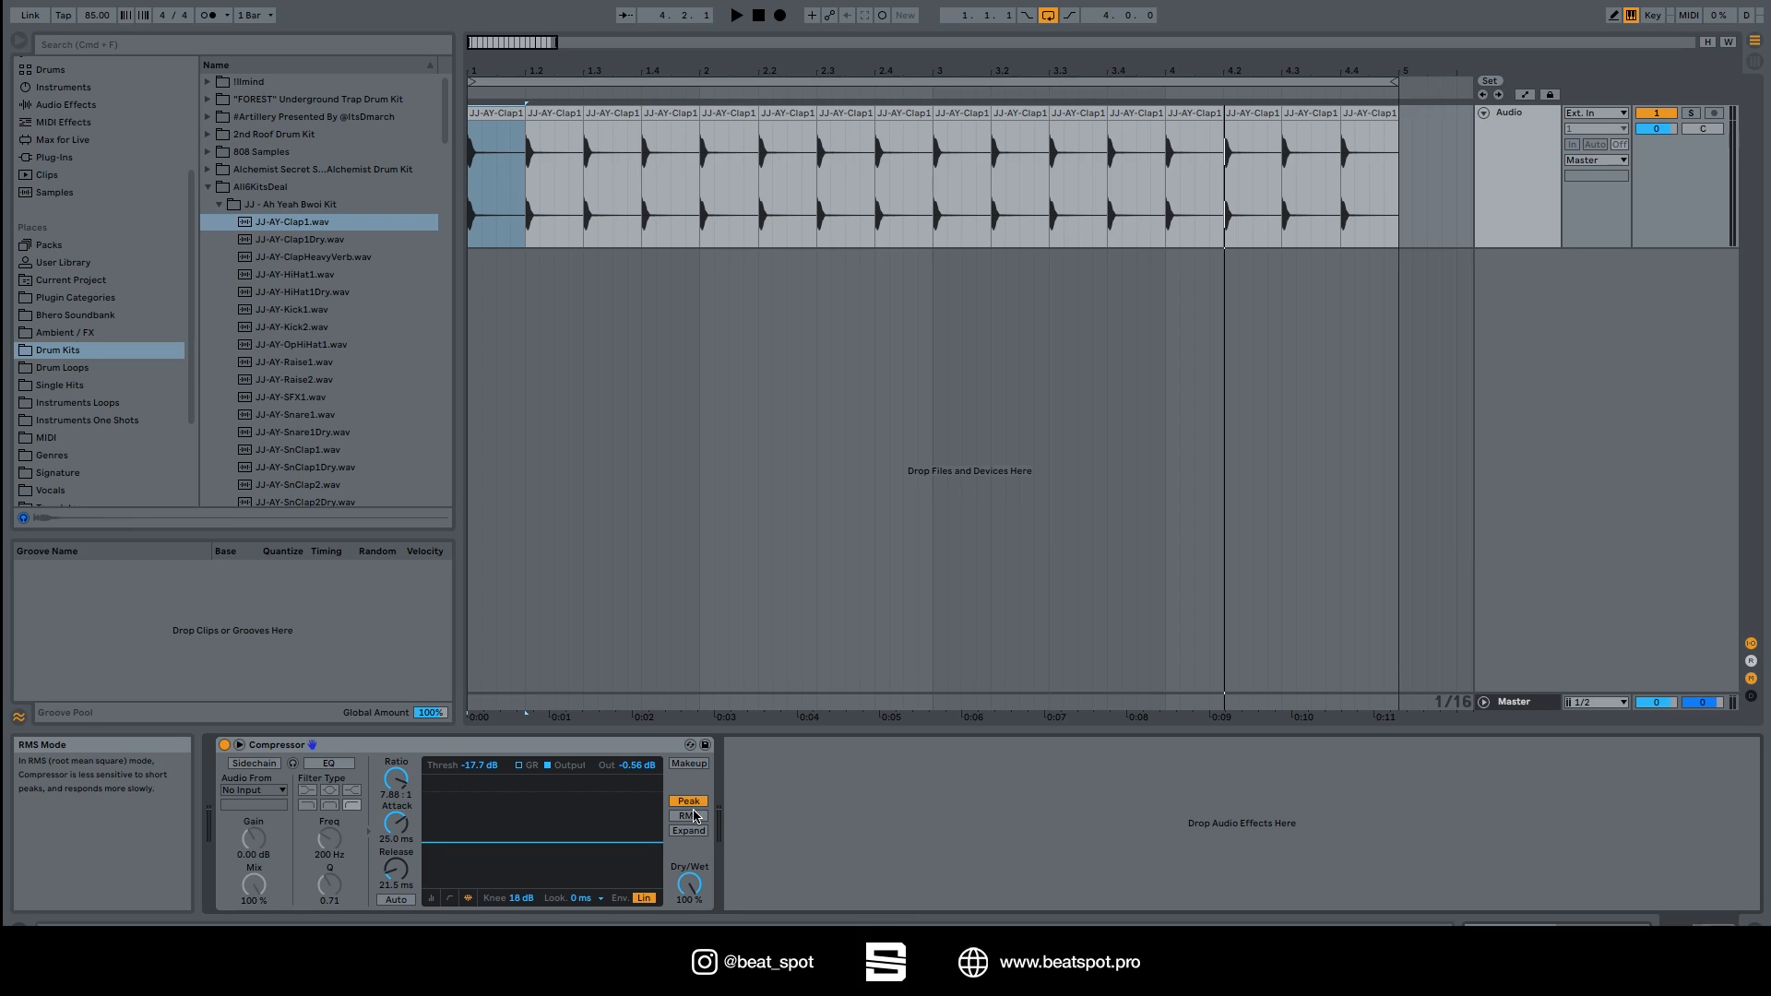
Step: Switch the Compressor to Expand mode, set its ratio to 1 : 1.00 and play the clap pattern
click(693, 817)
click(684, 831)
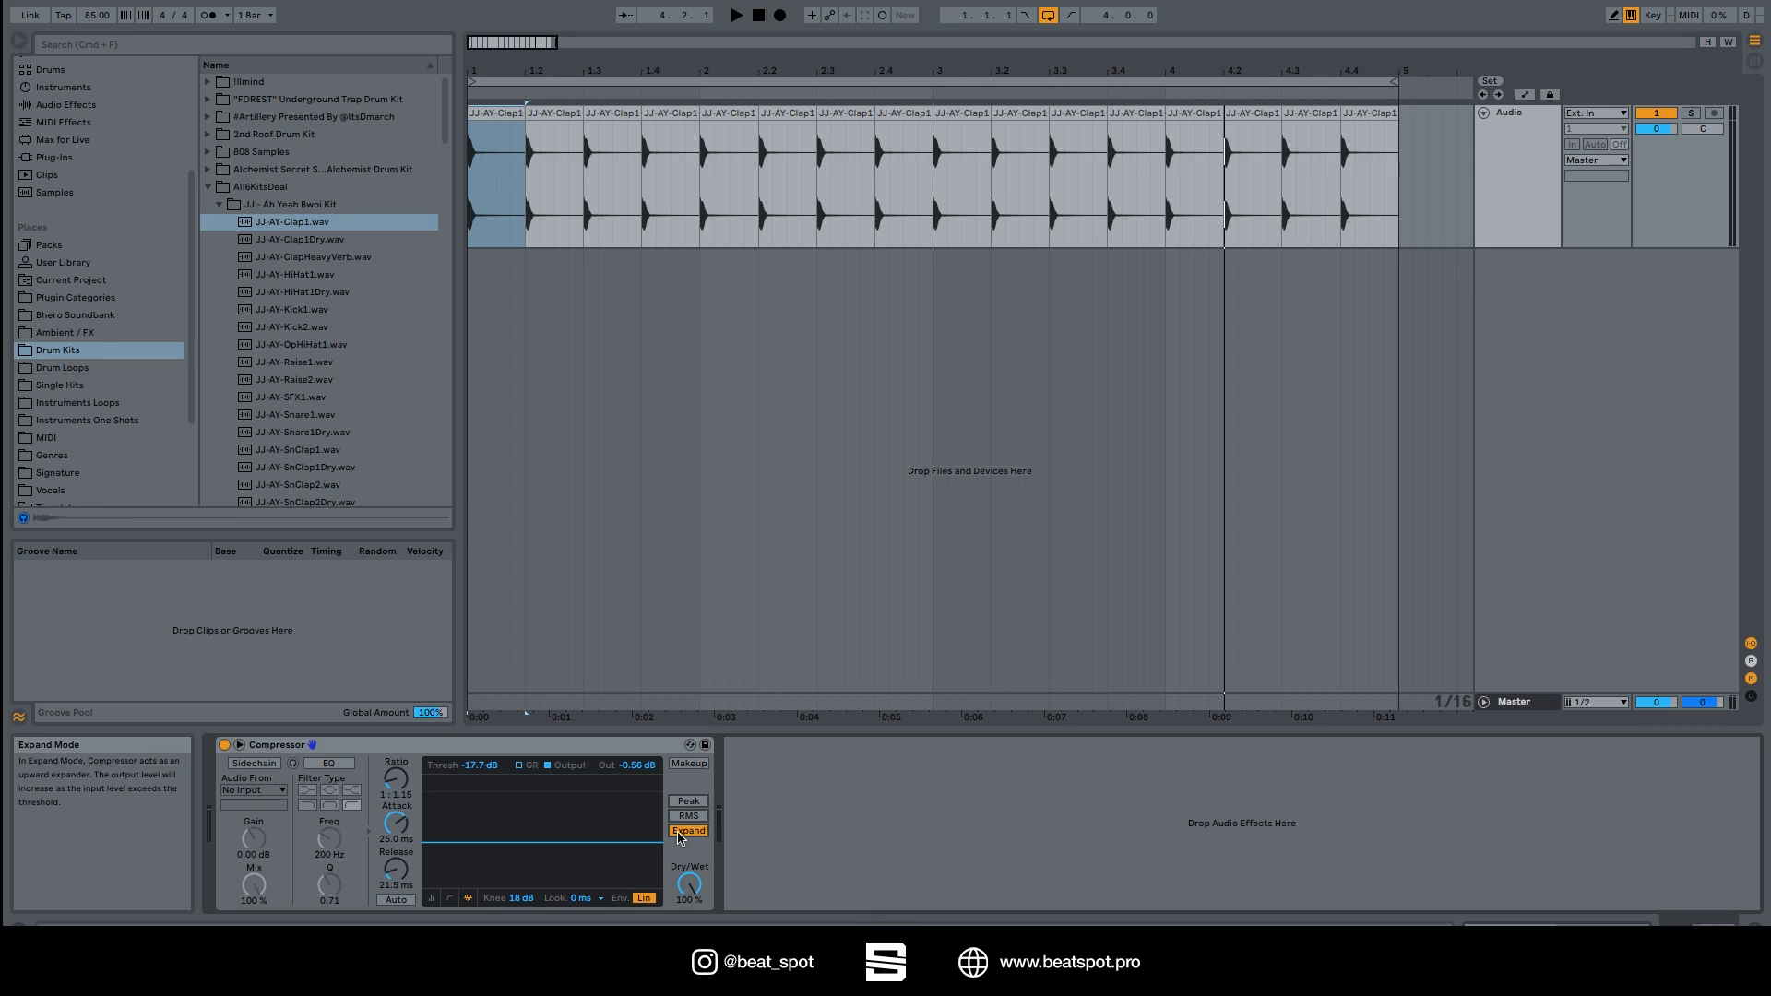
drag(396, 779, 396, 794)
key(space)
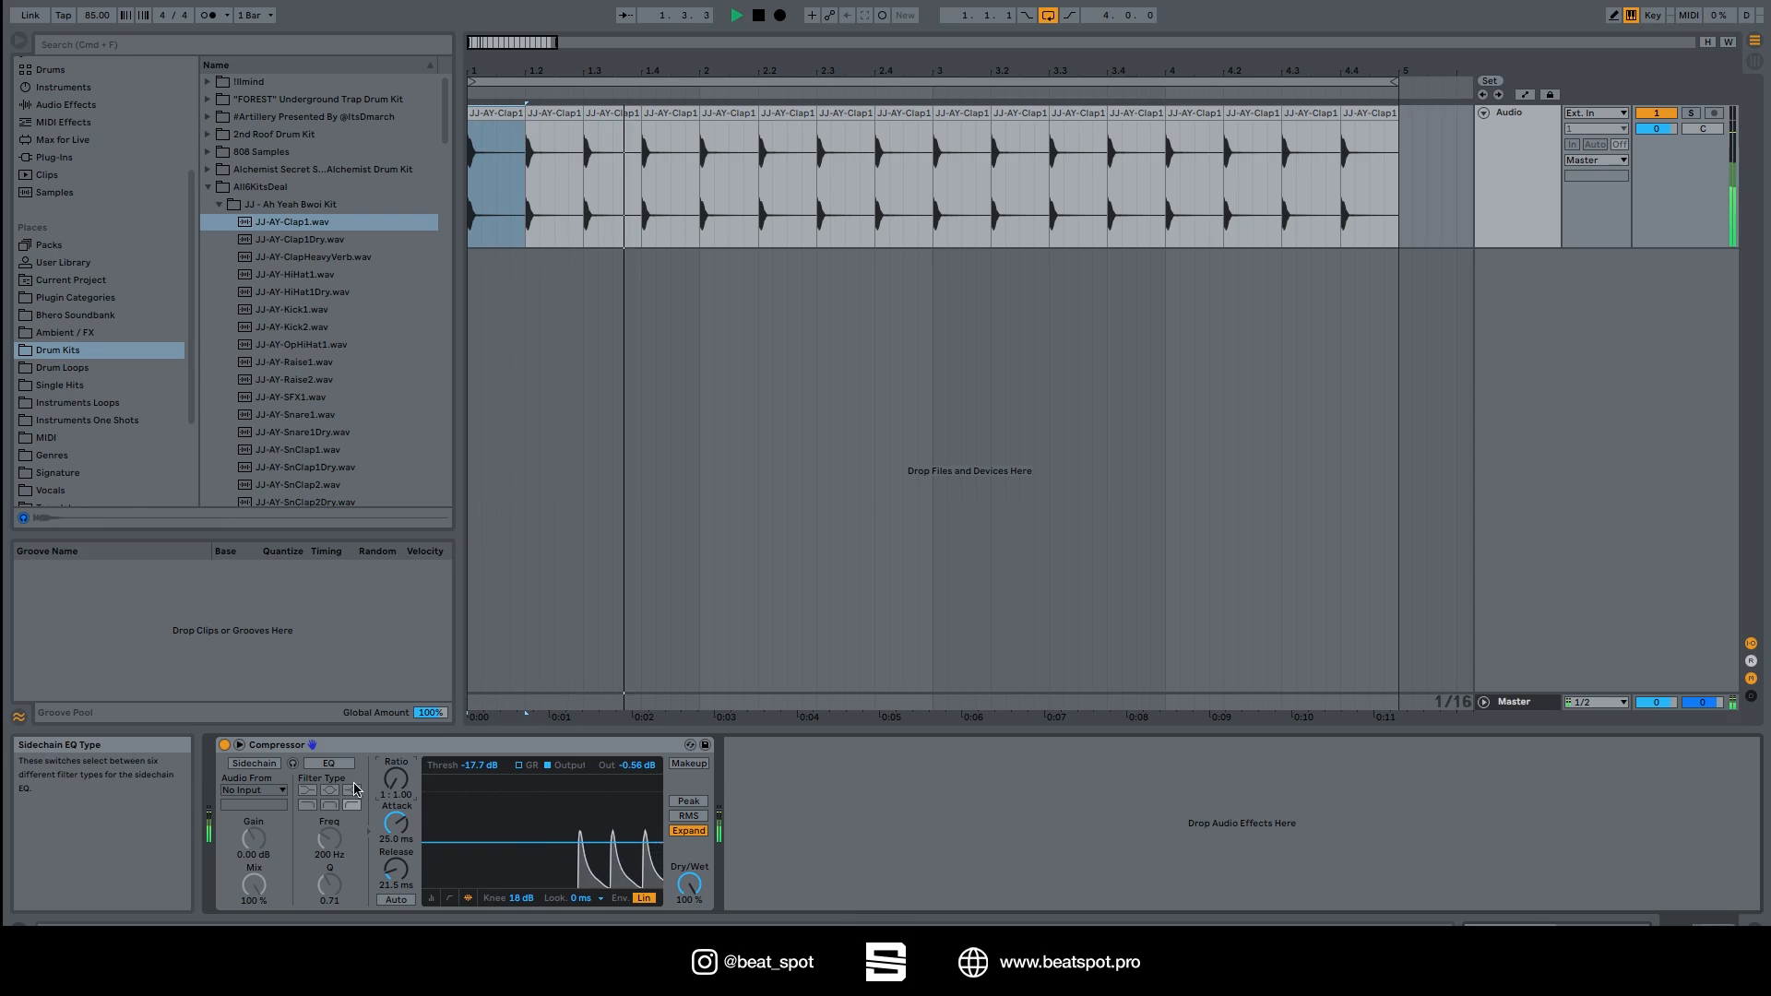
Step: Set the expansion ratio to 1 : 2.00 and lower the threshold to about -20.6 dB, checking playback in the GR display
drag(396, 782, 396, 765)
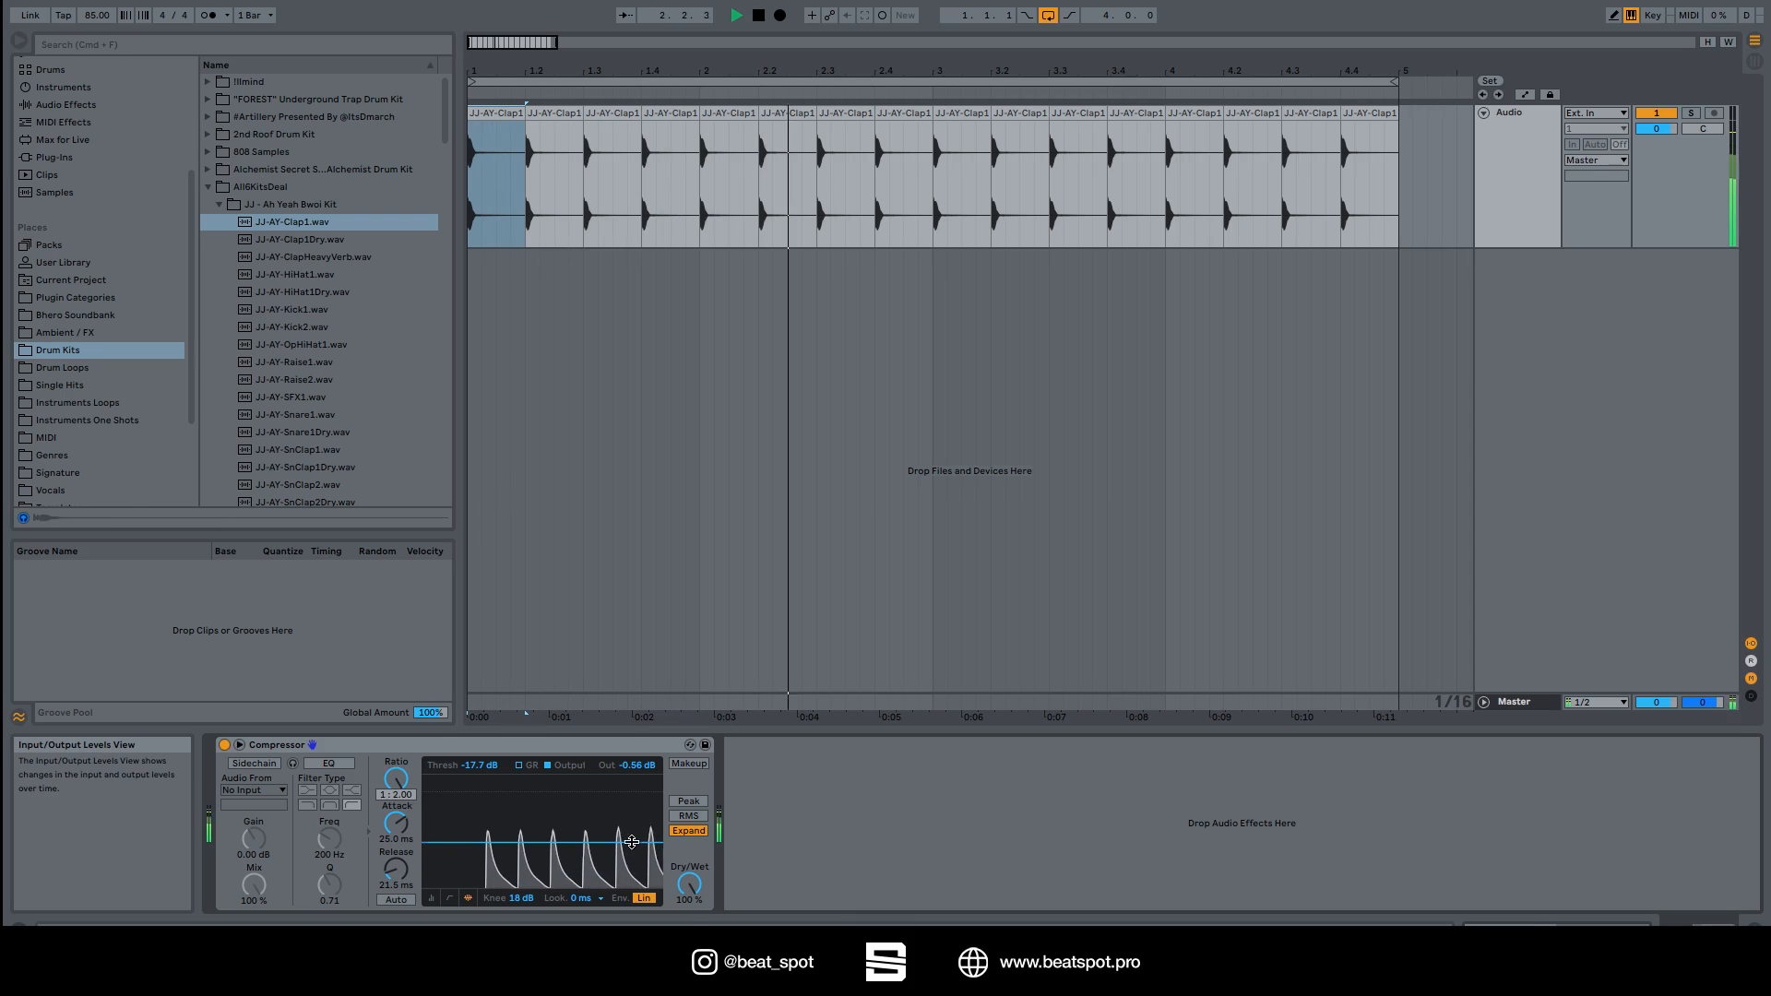
click(519, 765)
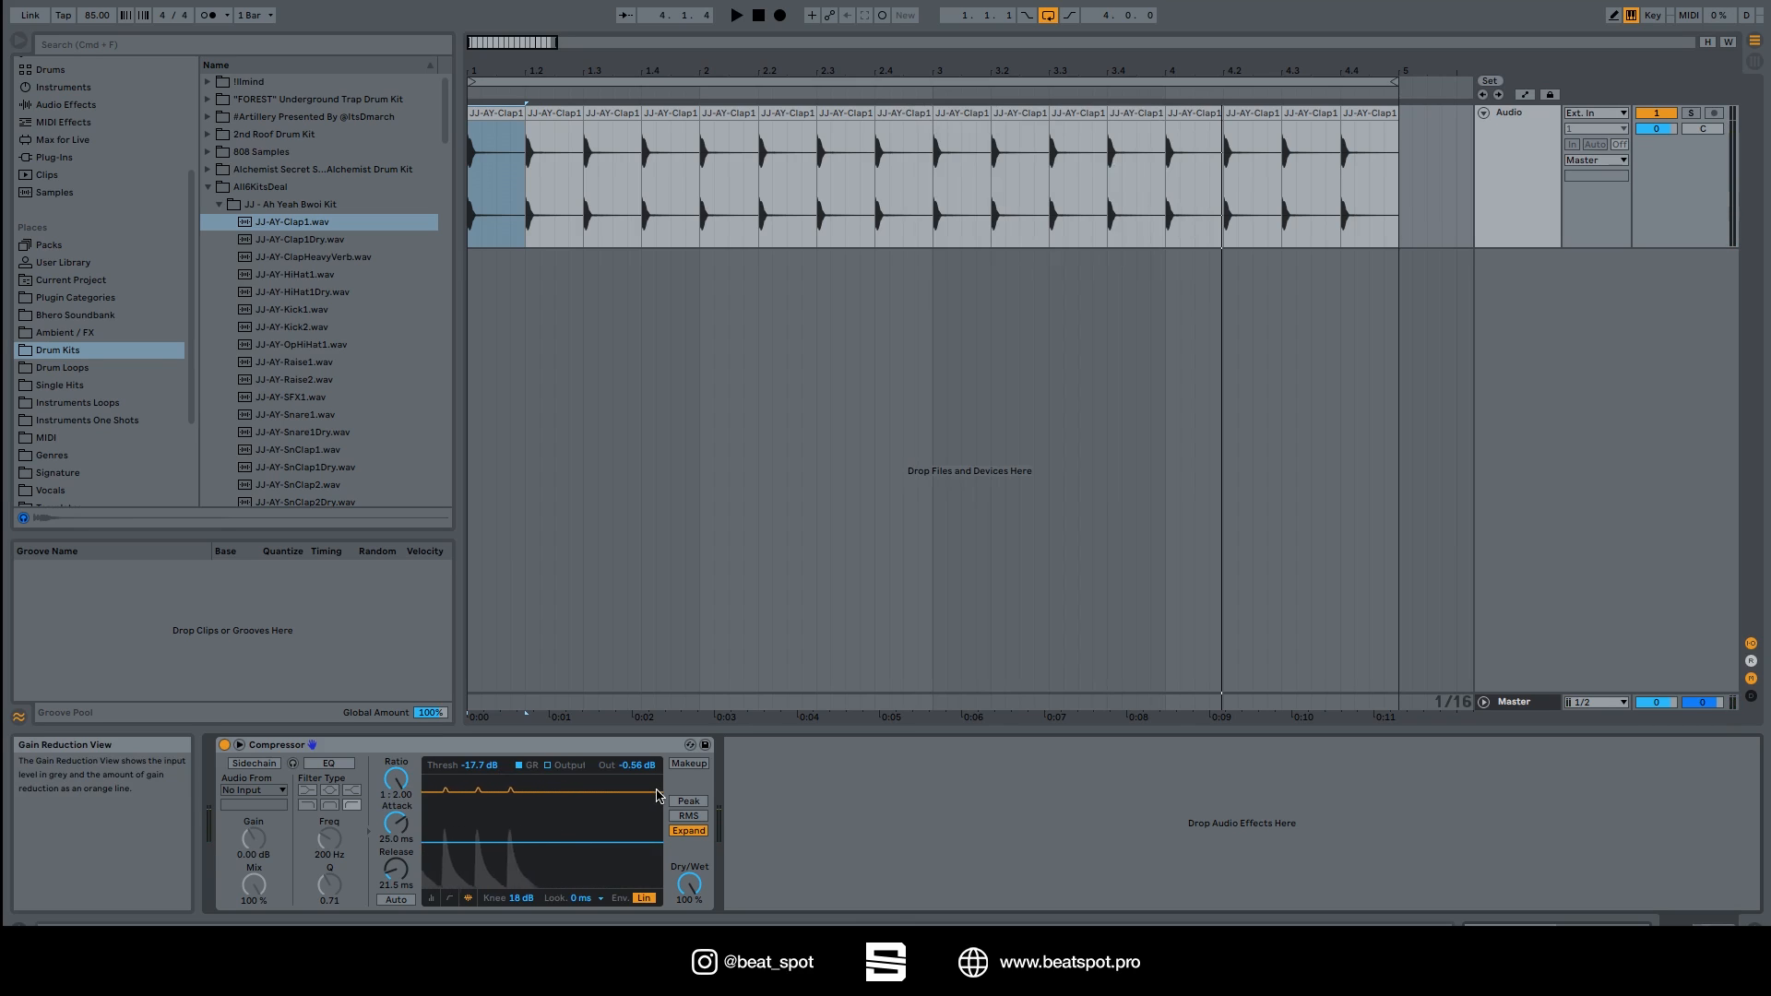
mouse_move(593, 842)
mouse_down()
mouse_move(593, 804)
mouse_move(591, 847)
mouse_up()
key(space)
key(space)
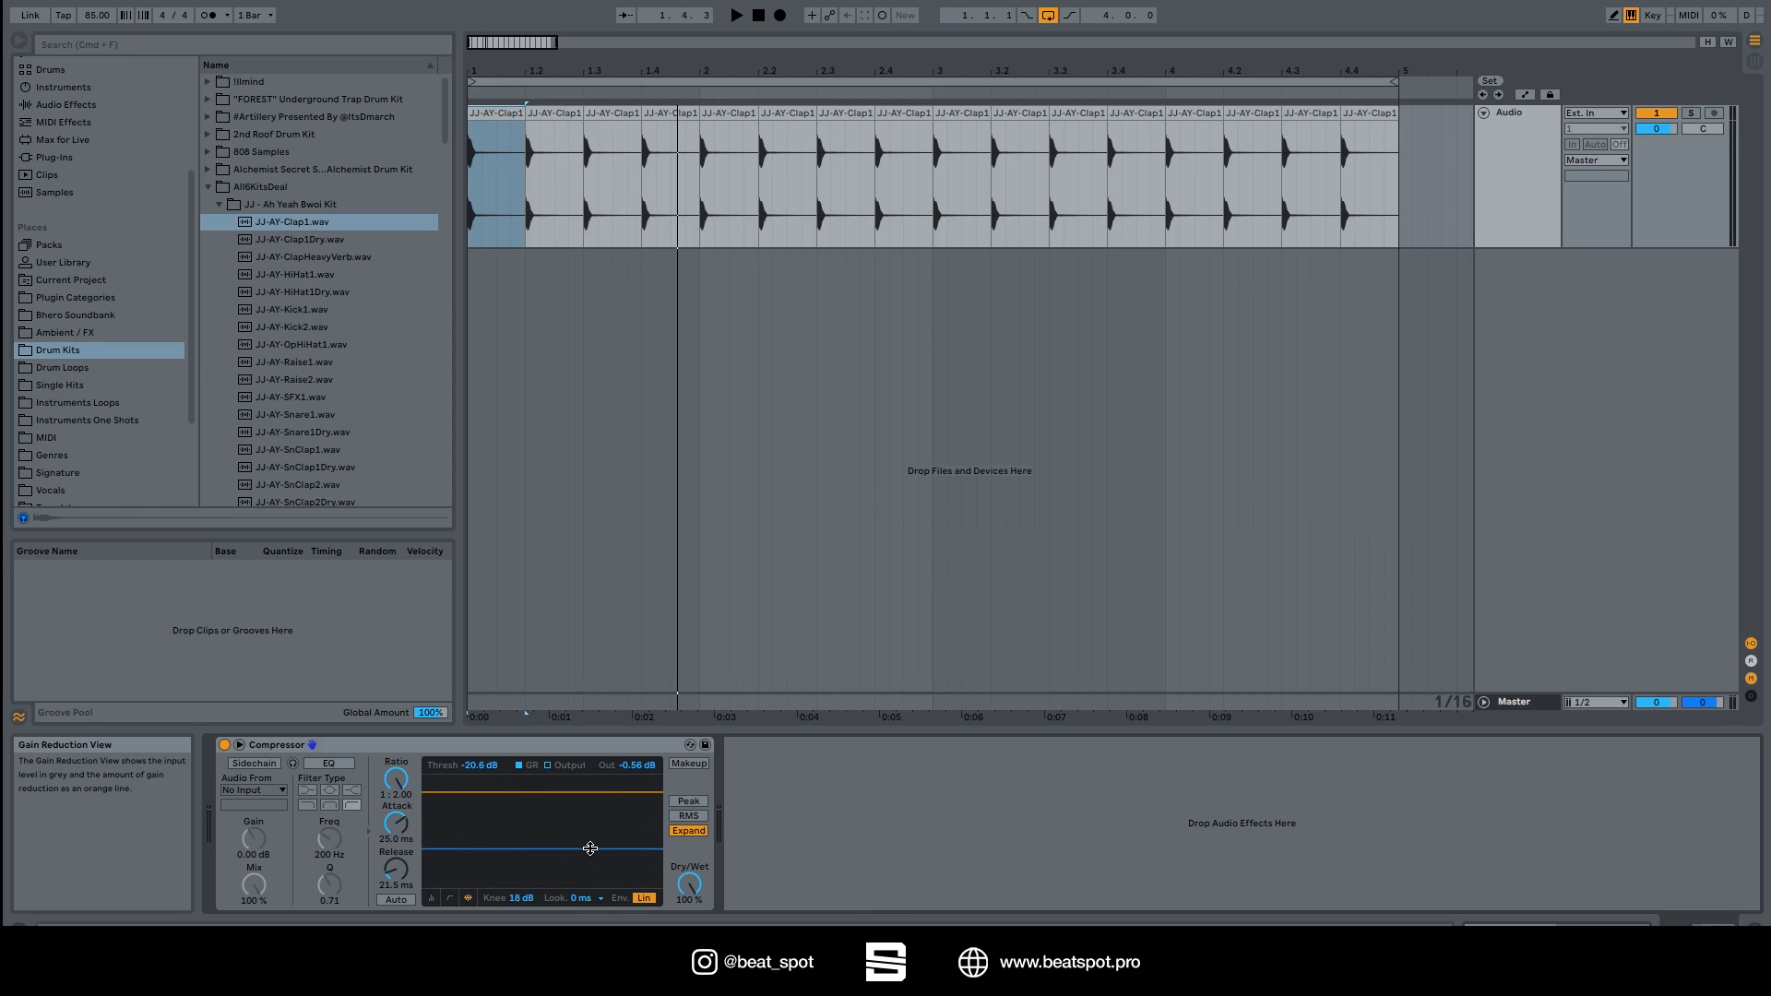
mouse_move(690, 883)
mouse_down()
mouse_move(690, 912)
mouse_move(690, 882)
mouse_up()
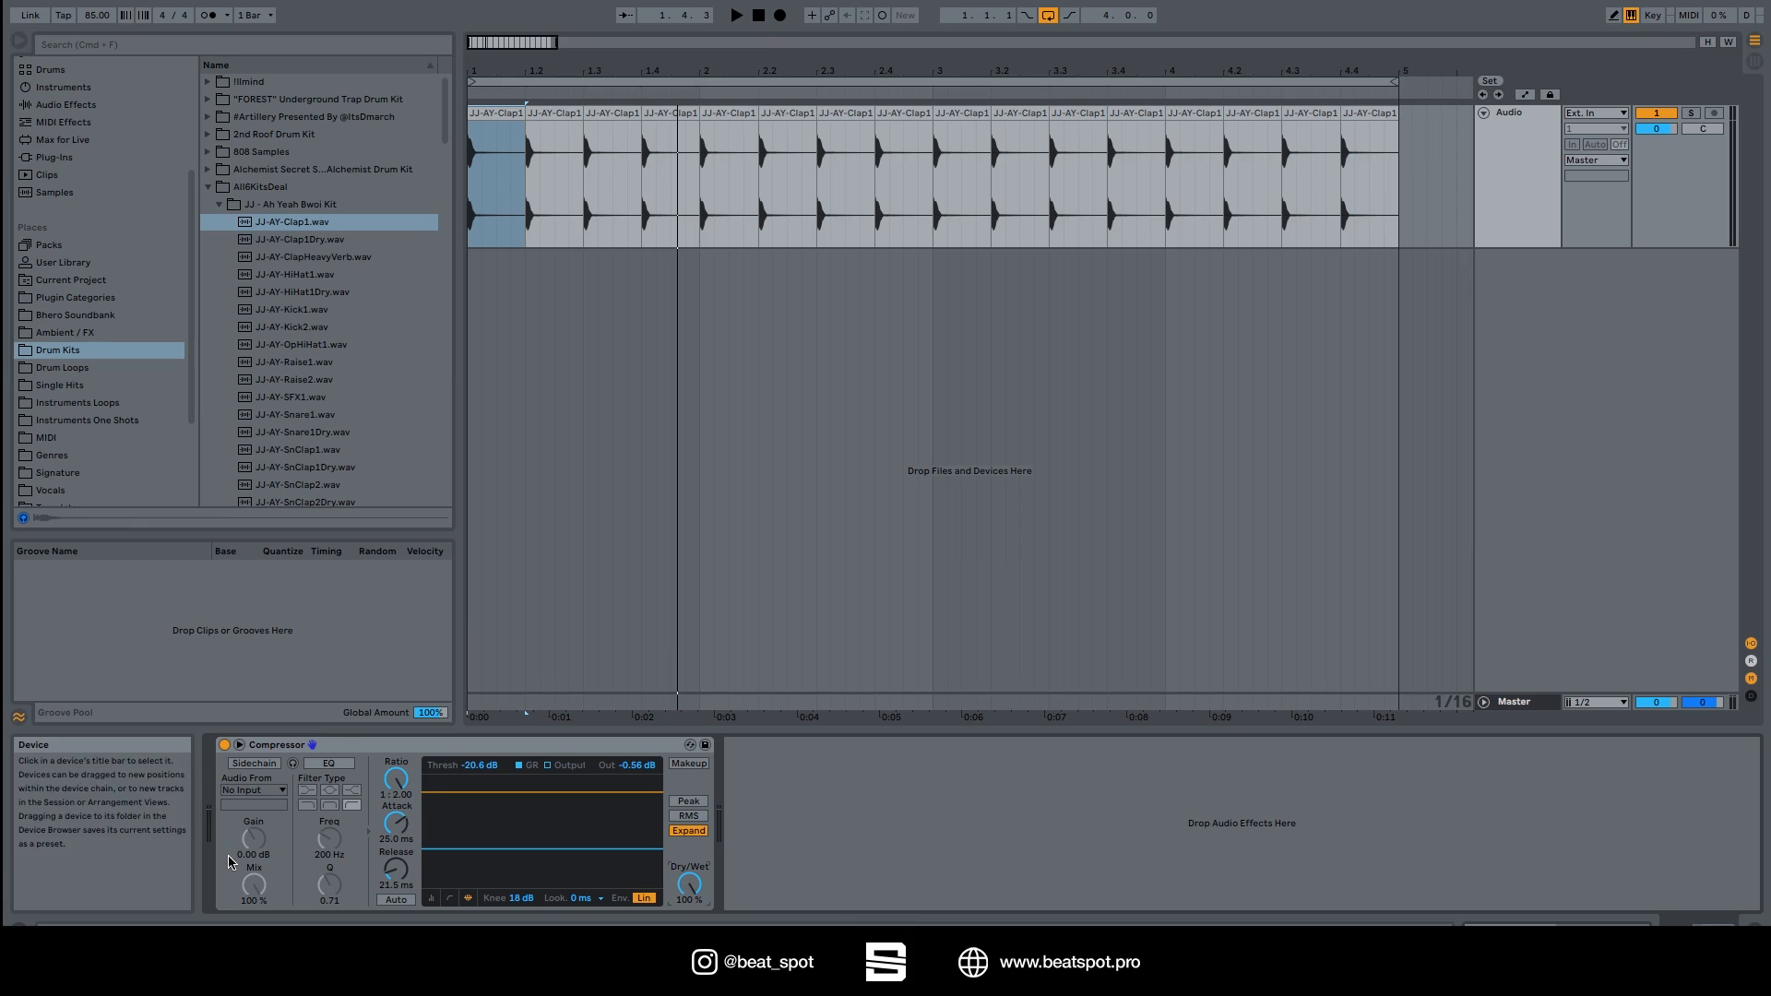
Step: Enable the Compressor's external sidechain and view the available audio sources
click(260, 764)
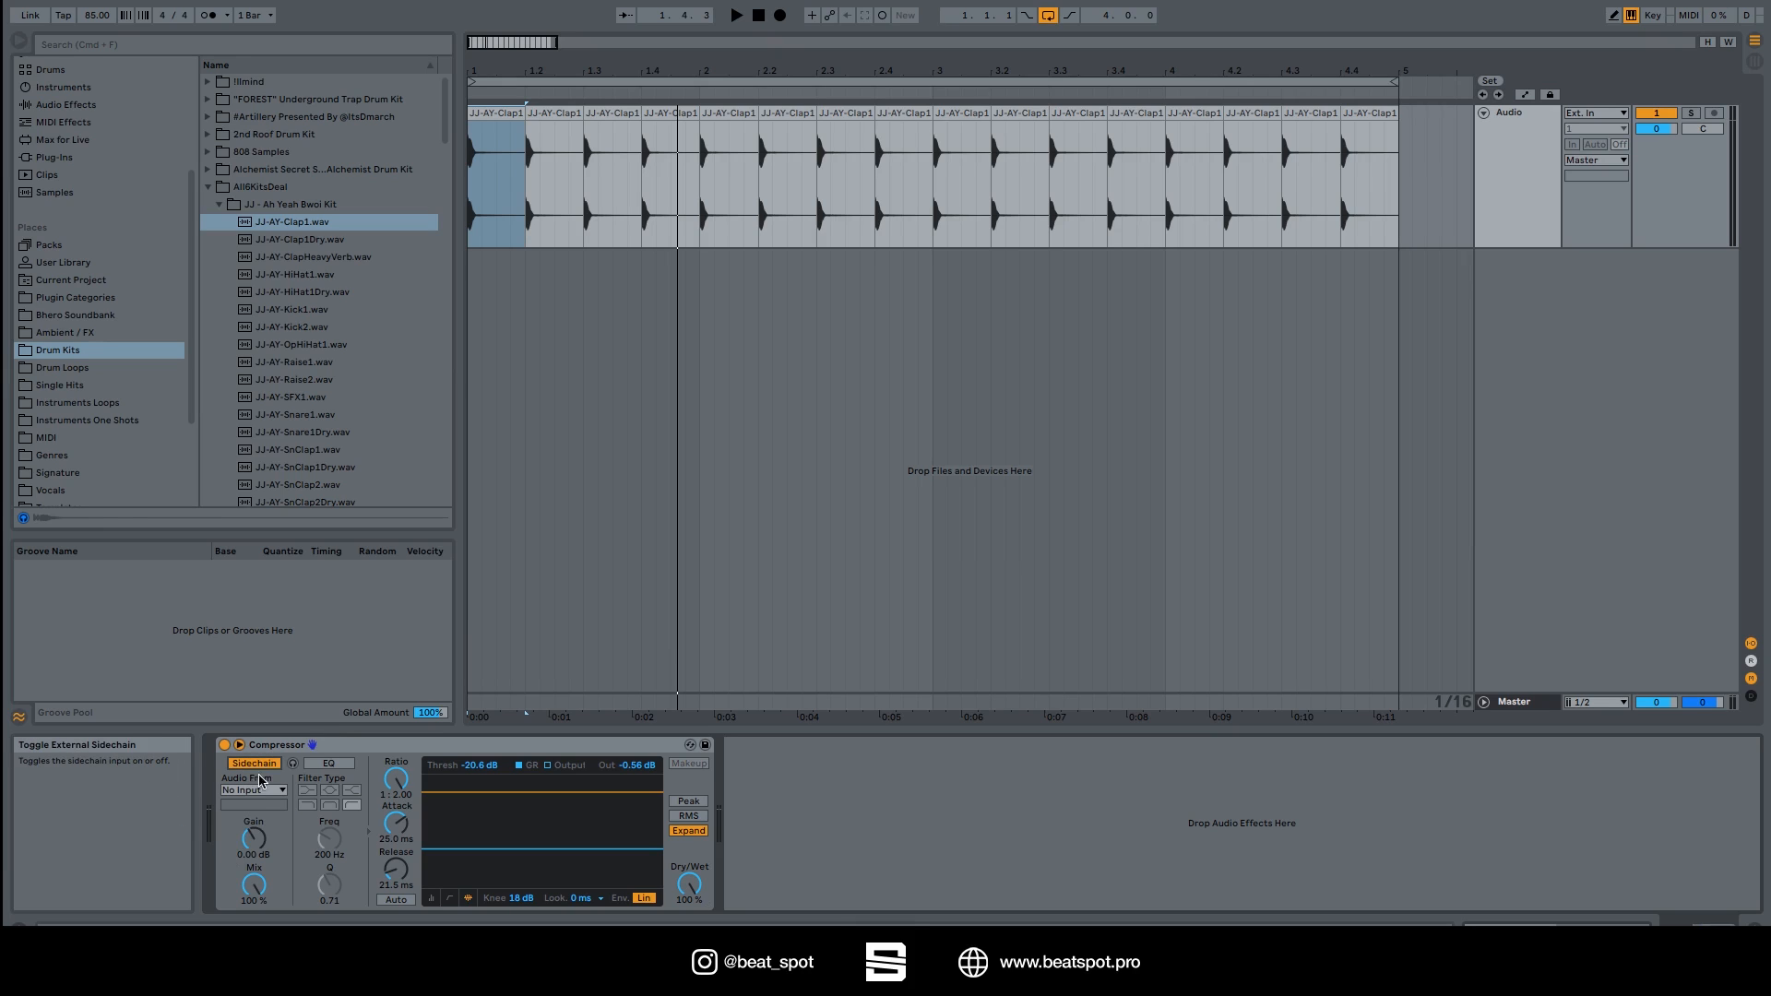
click(254, 791)
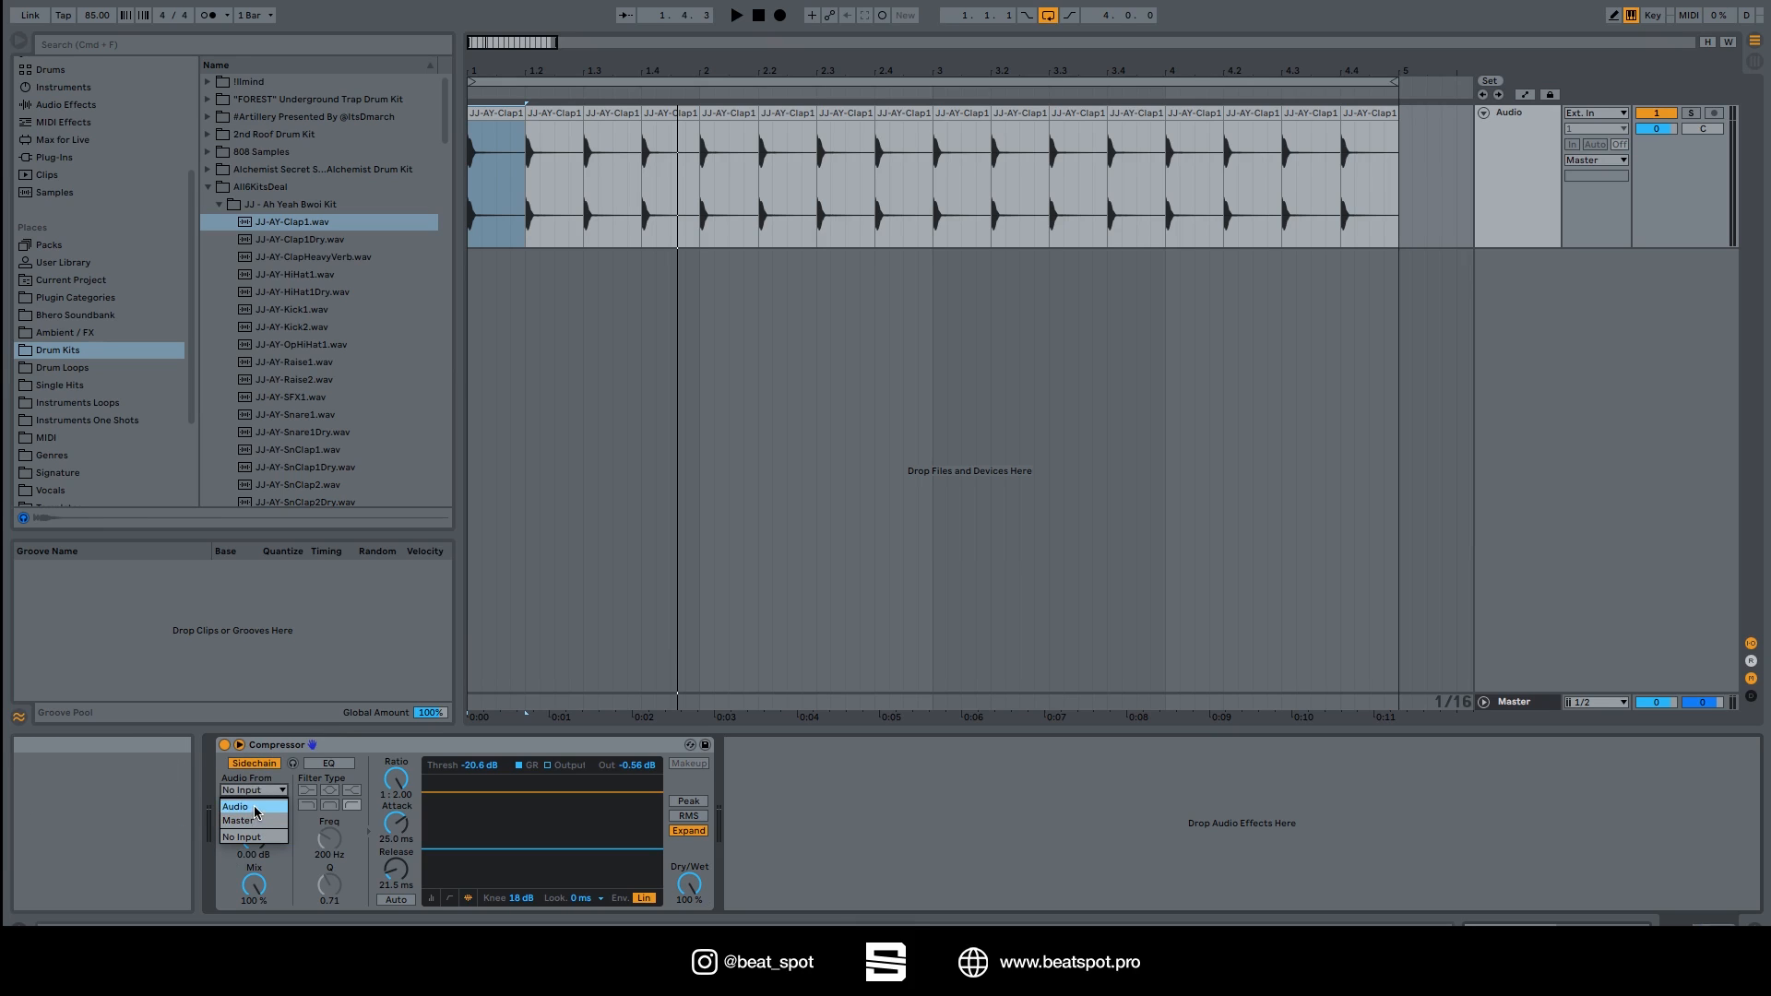
click(567, 587)
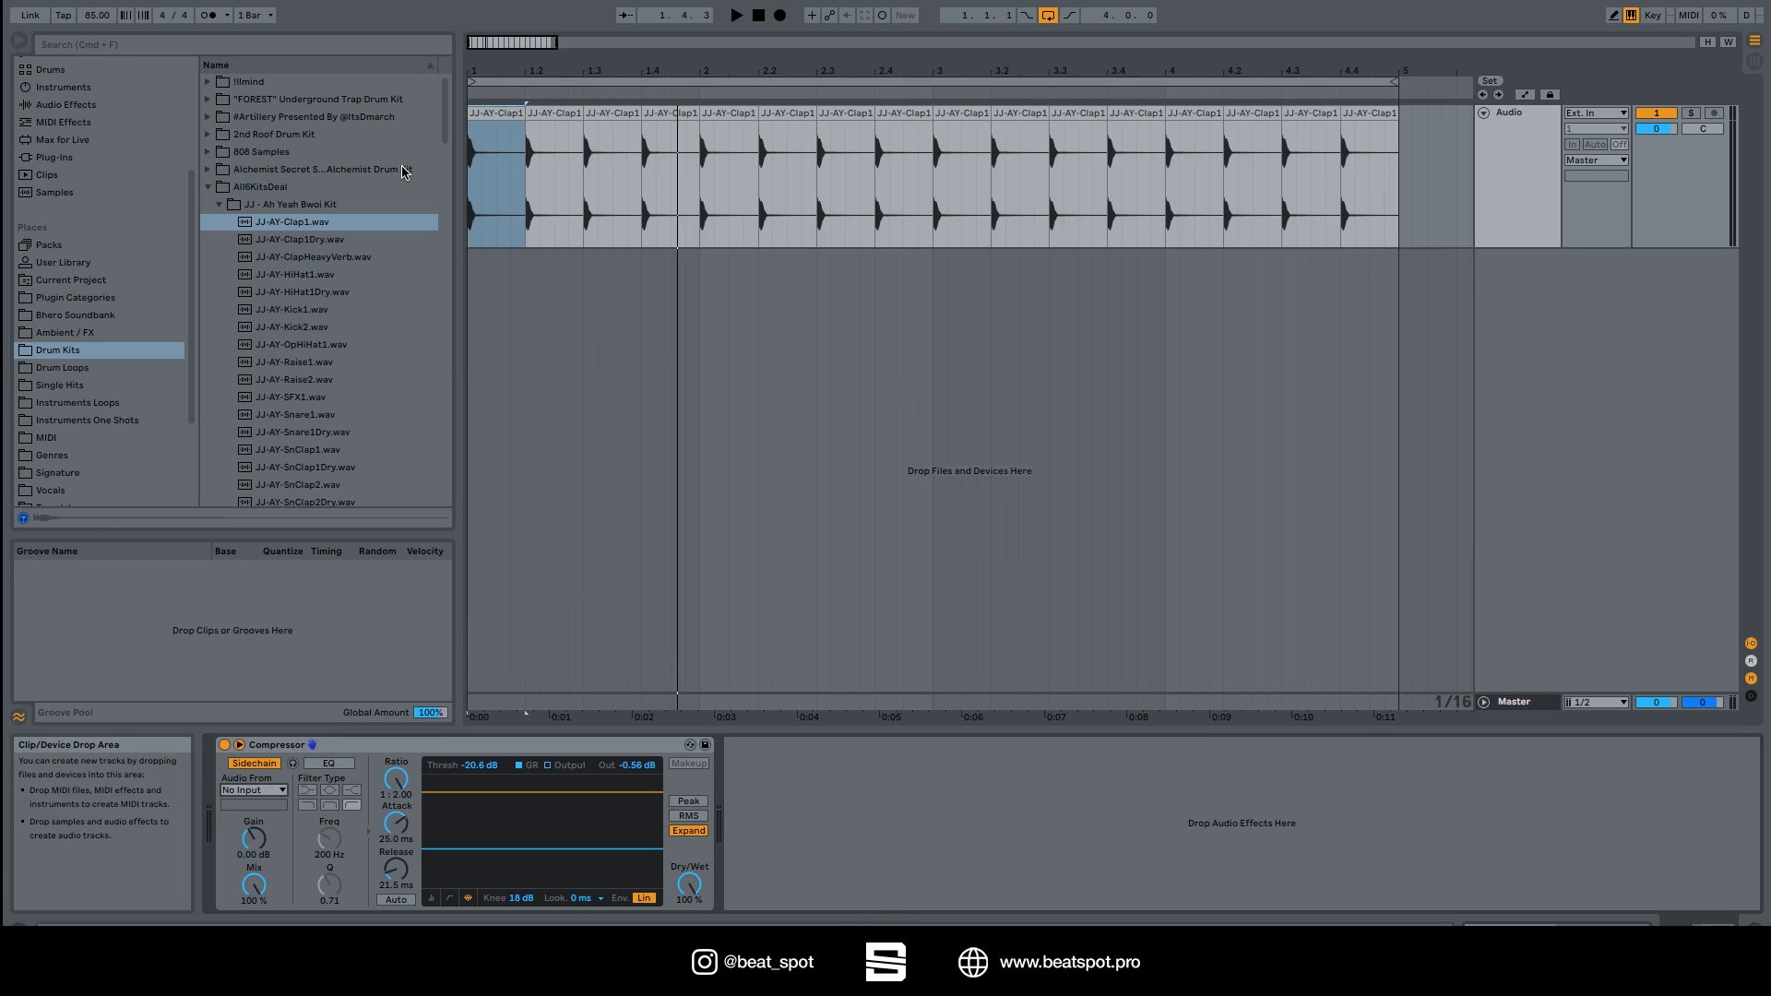
Step: Fill a second audio track with JJ-AY-ClapHeavyVerb.wav on every beat for four bars and copy the Compressor onto that track
click(249, 259)
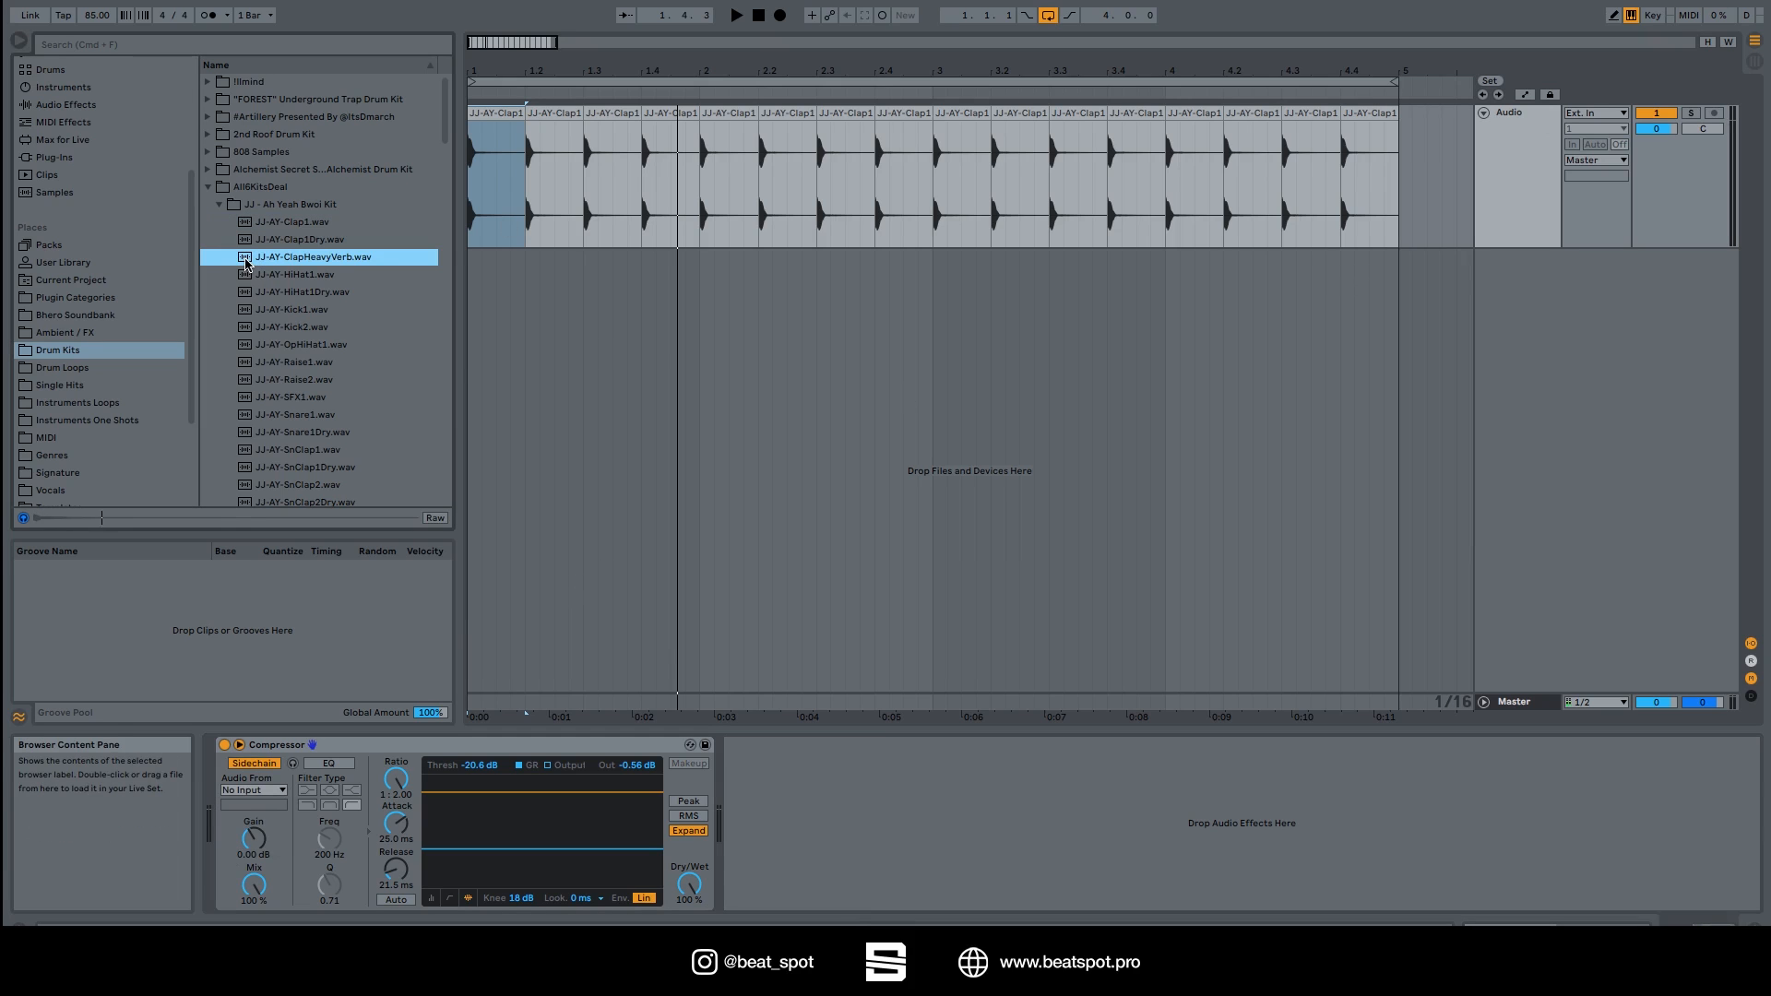
drag(246, 263, 517, 277)
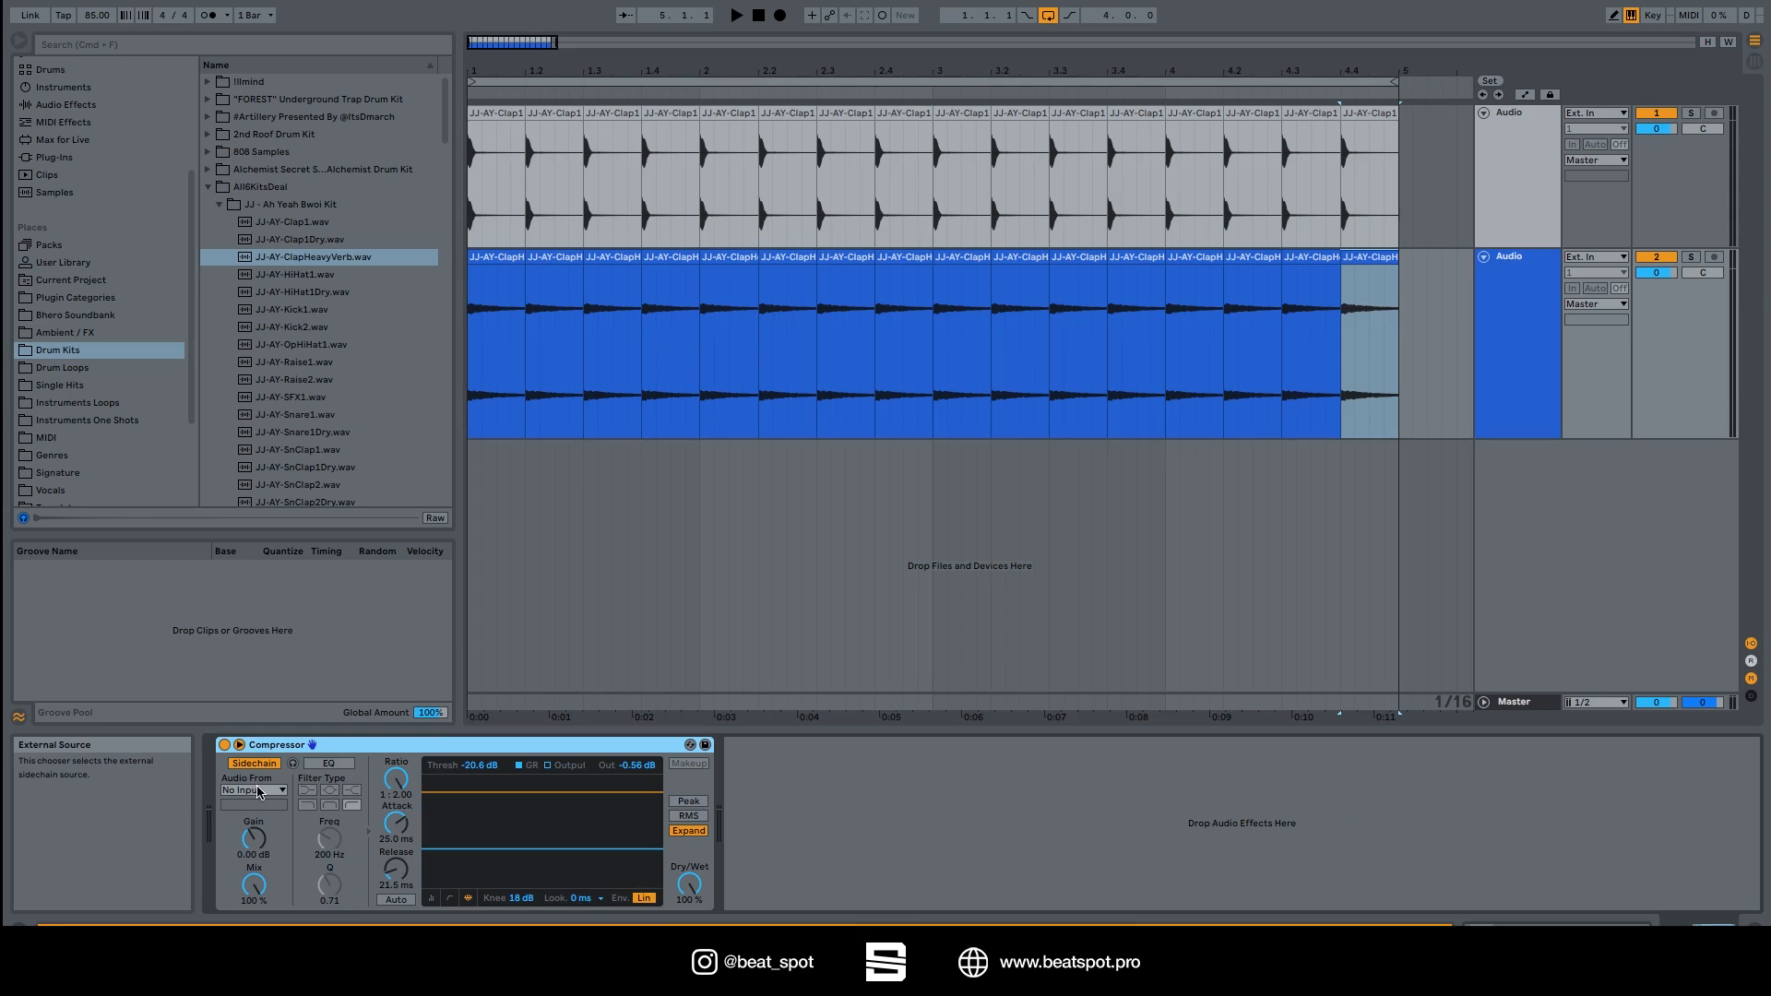
Step: Route the first Audio track into the second track's Compressor sidechain and view the tapping point options
click(259, 790)
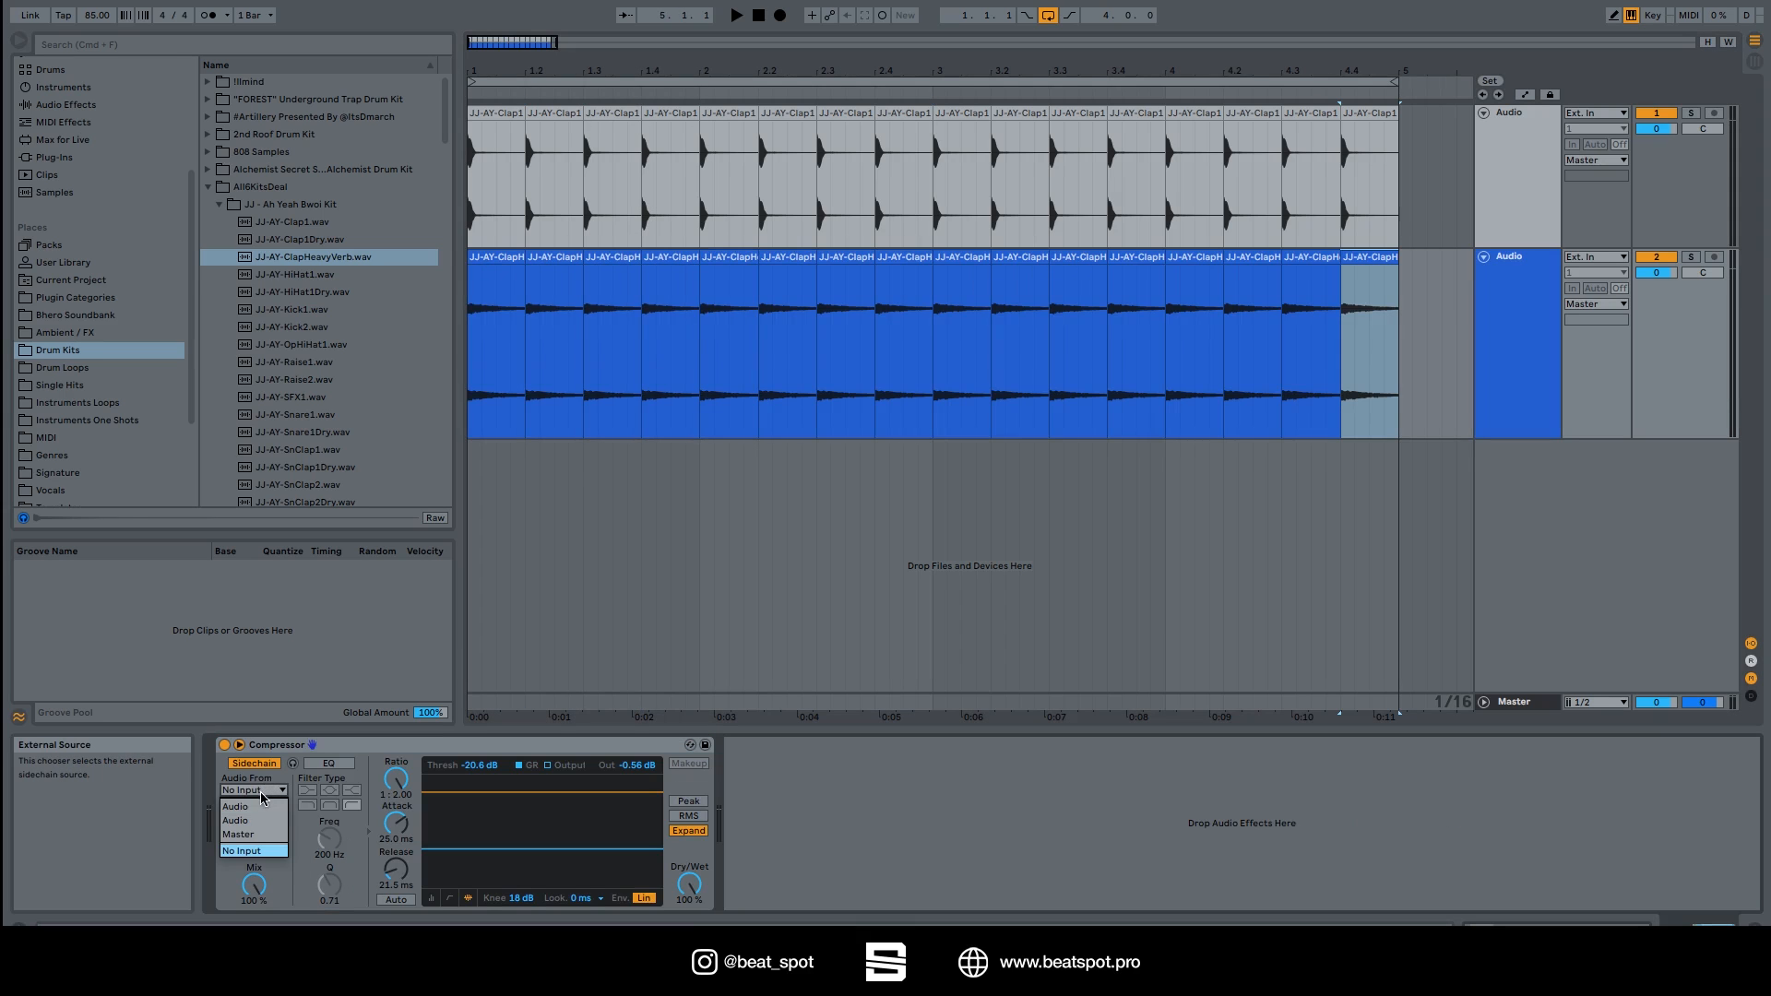
click(253, 809)
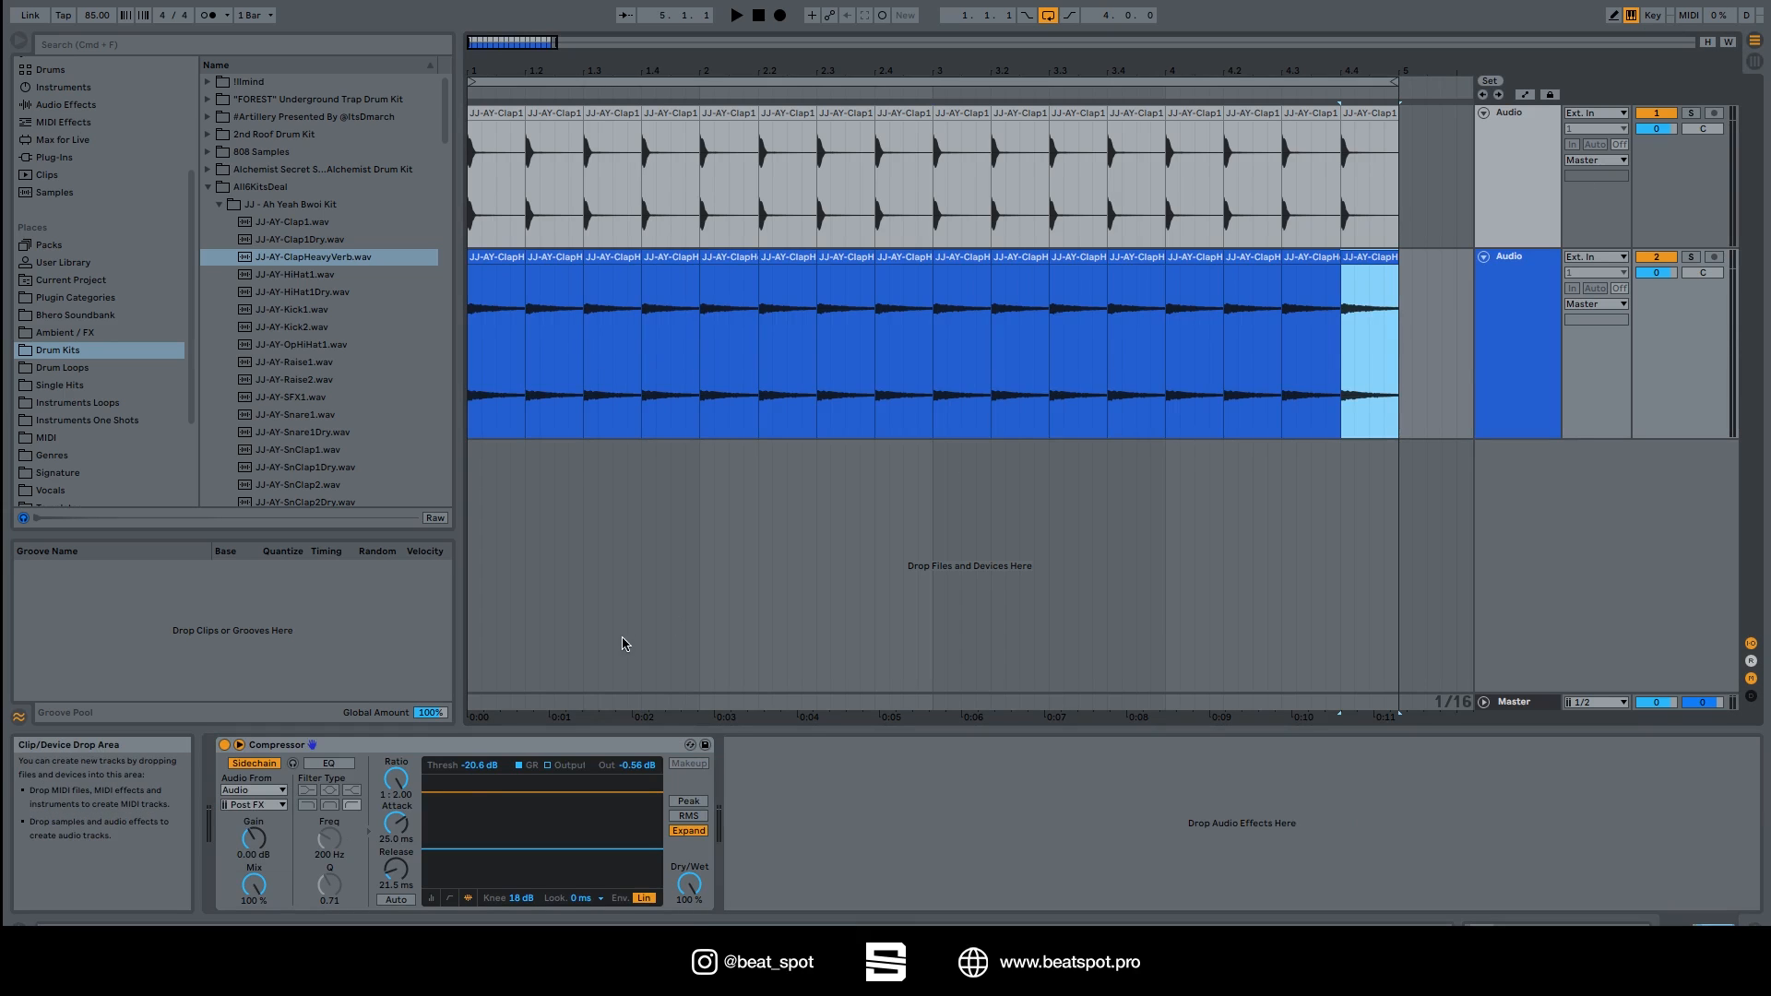
click(272, 790)
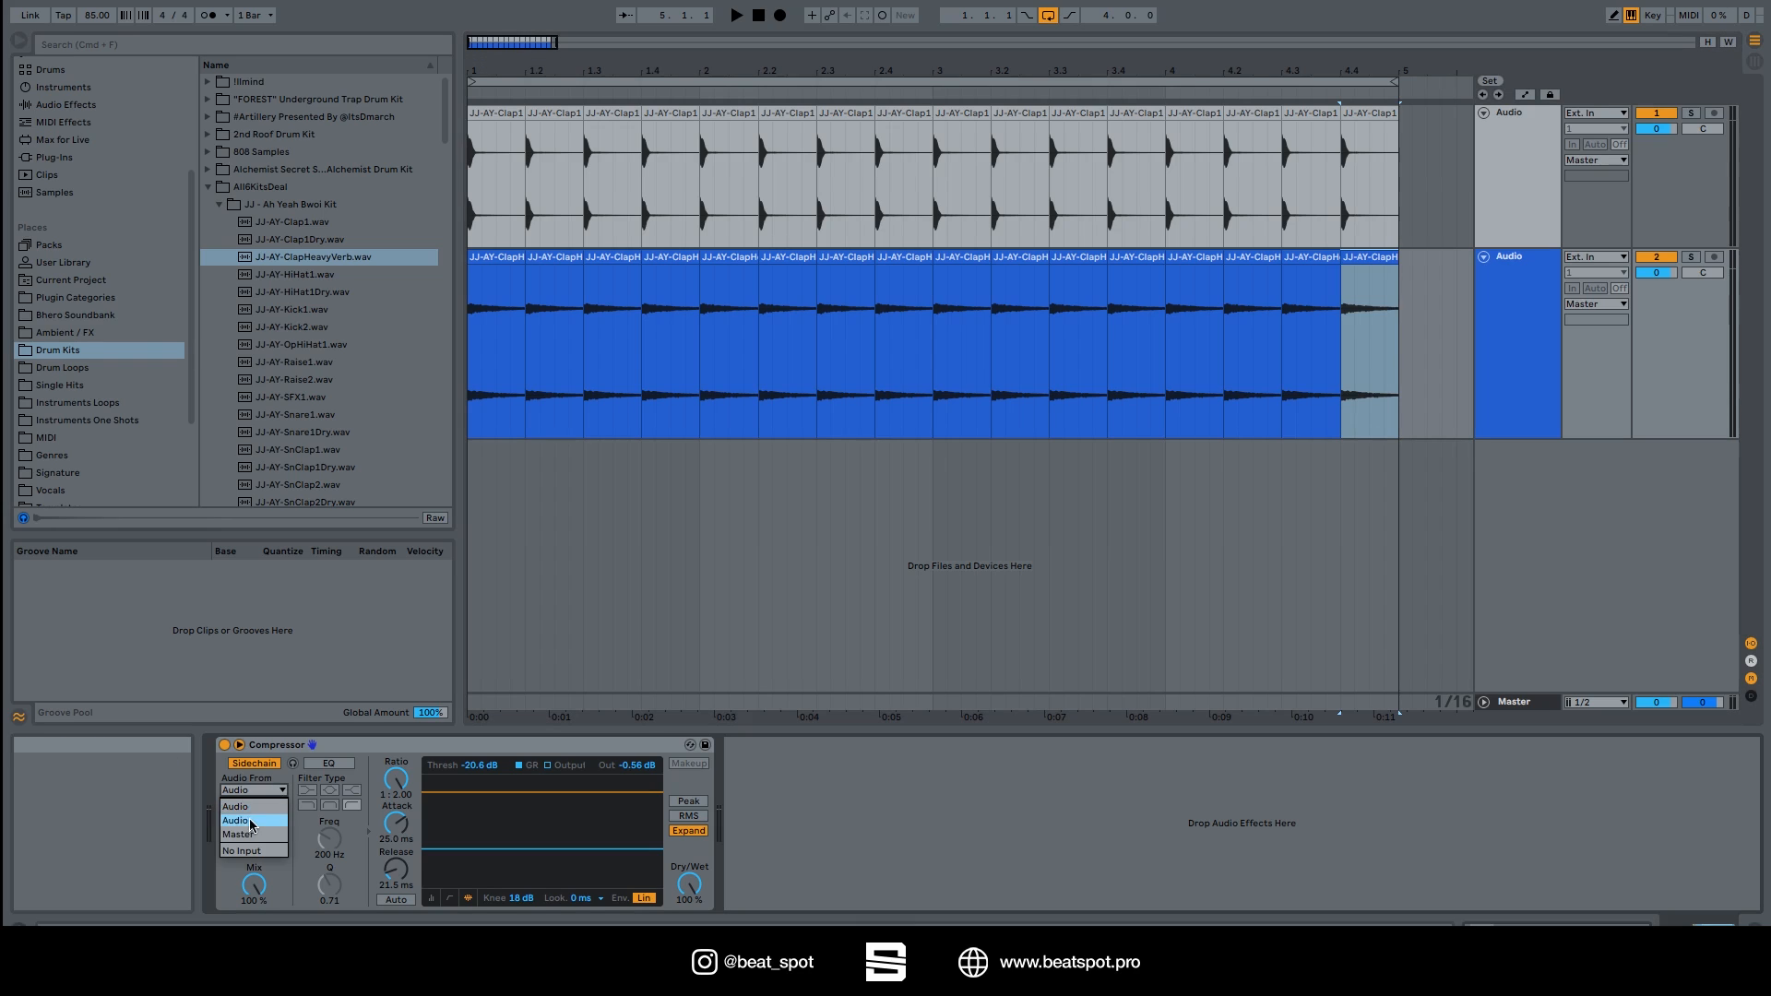
click(240, 806)
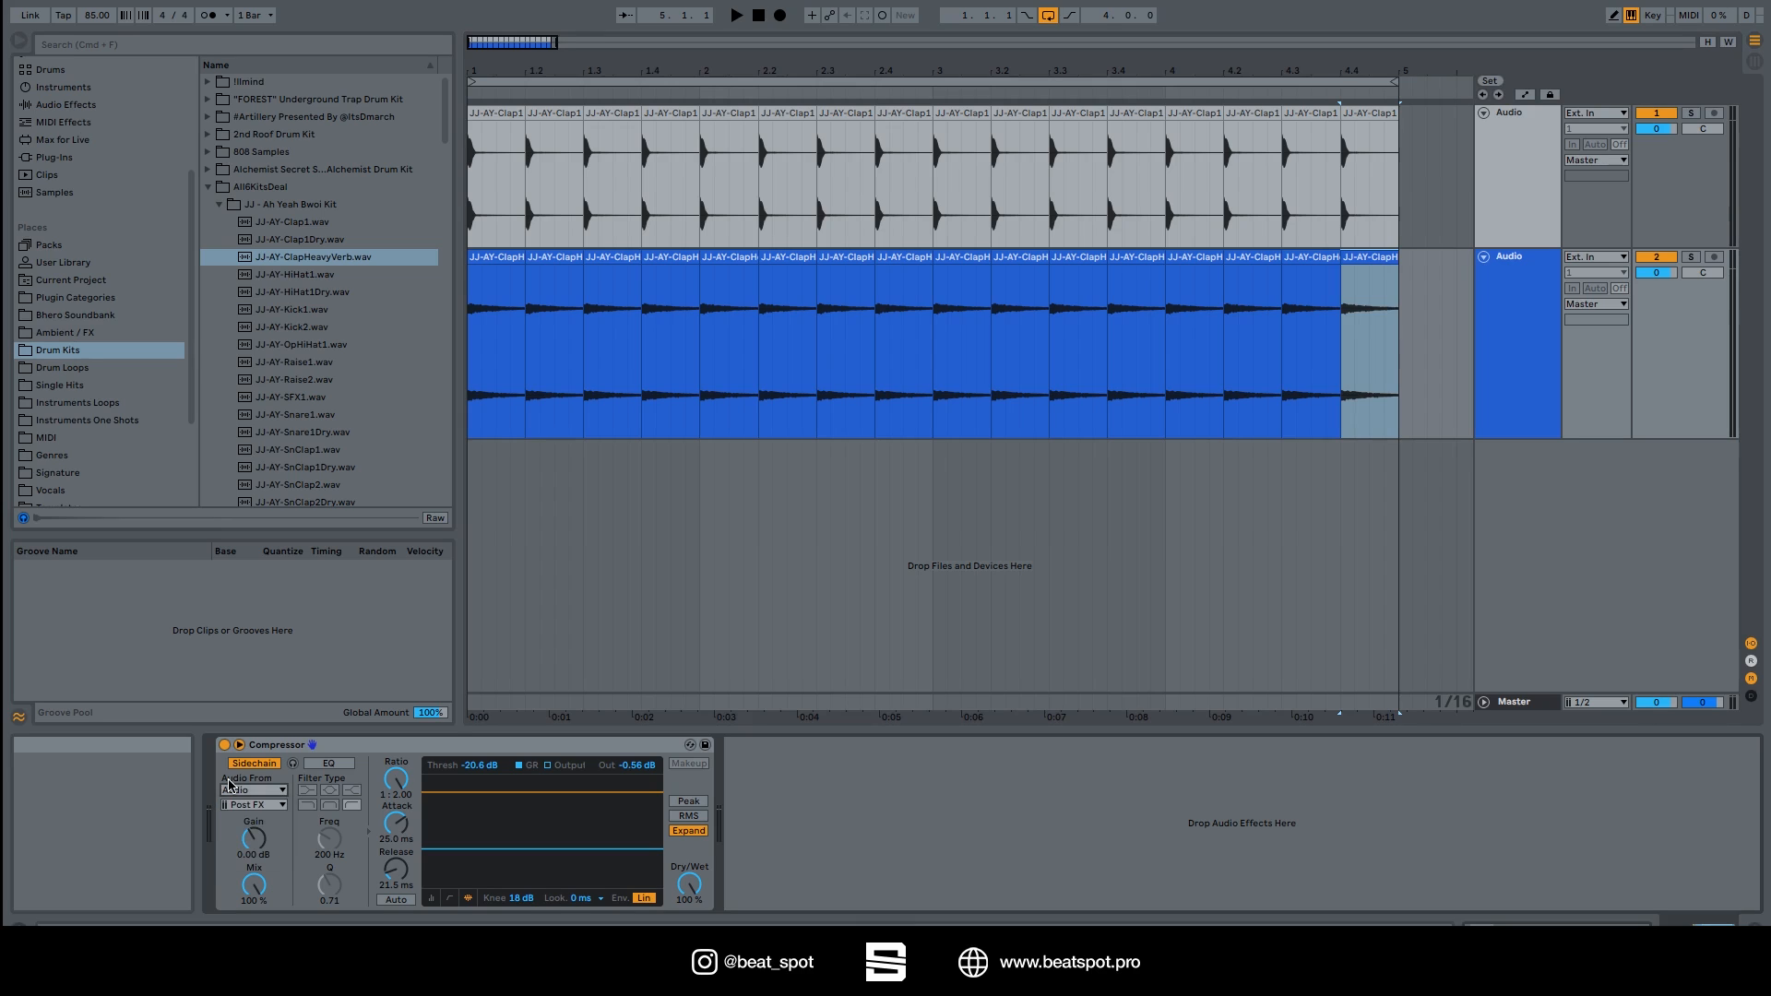
click(242, 805)
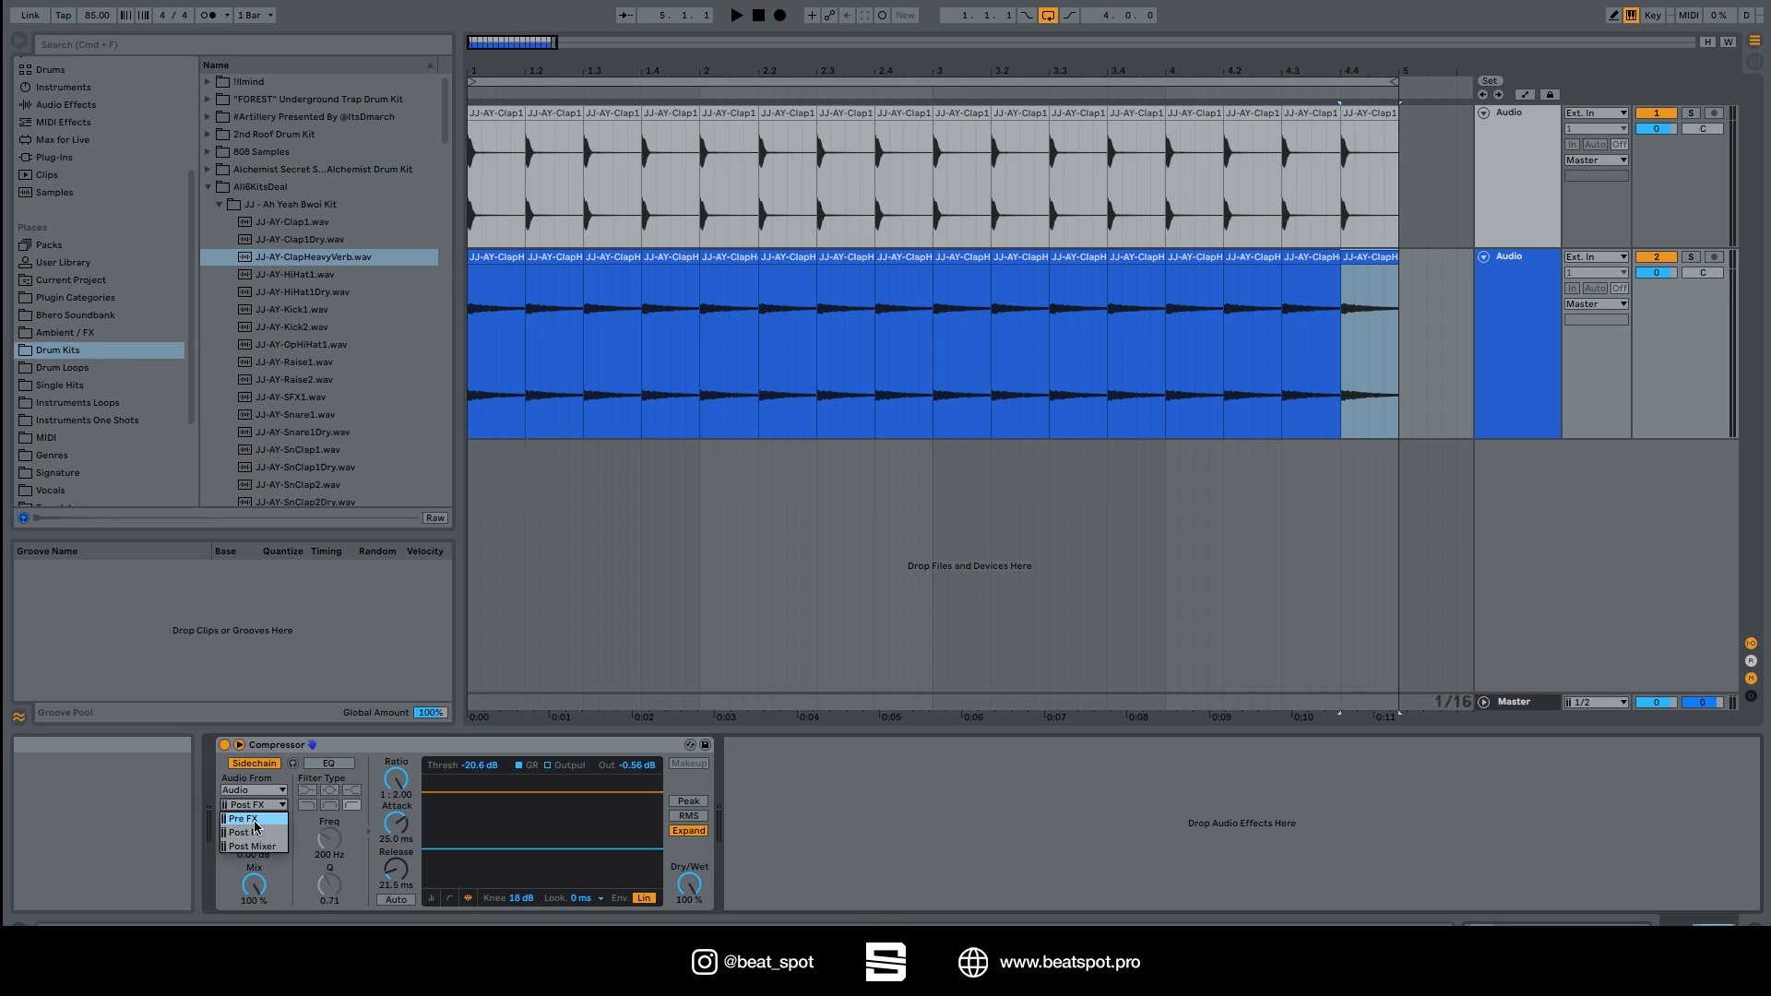
click(279, 781)
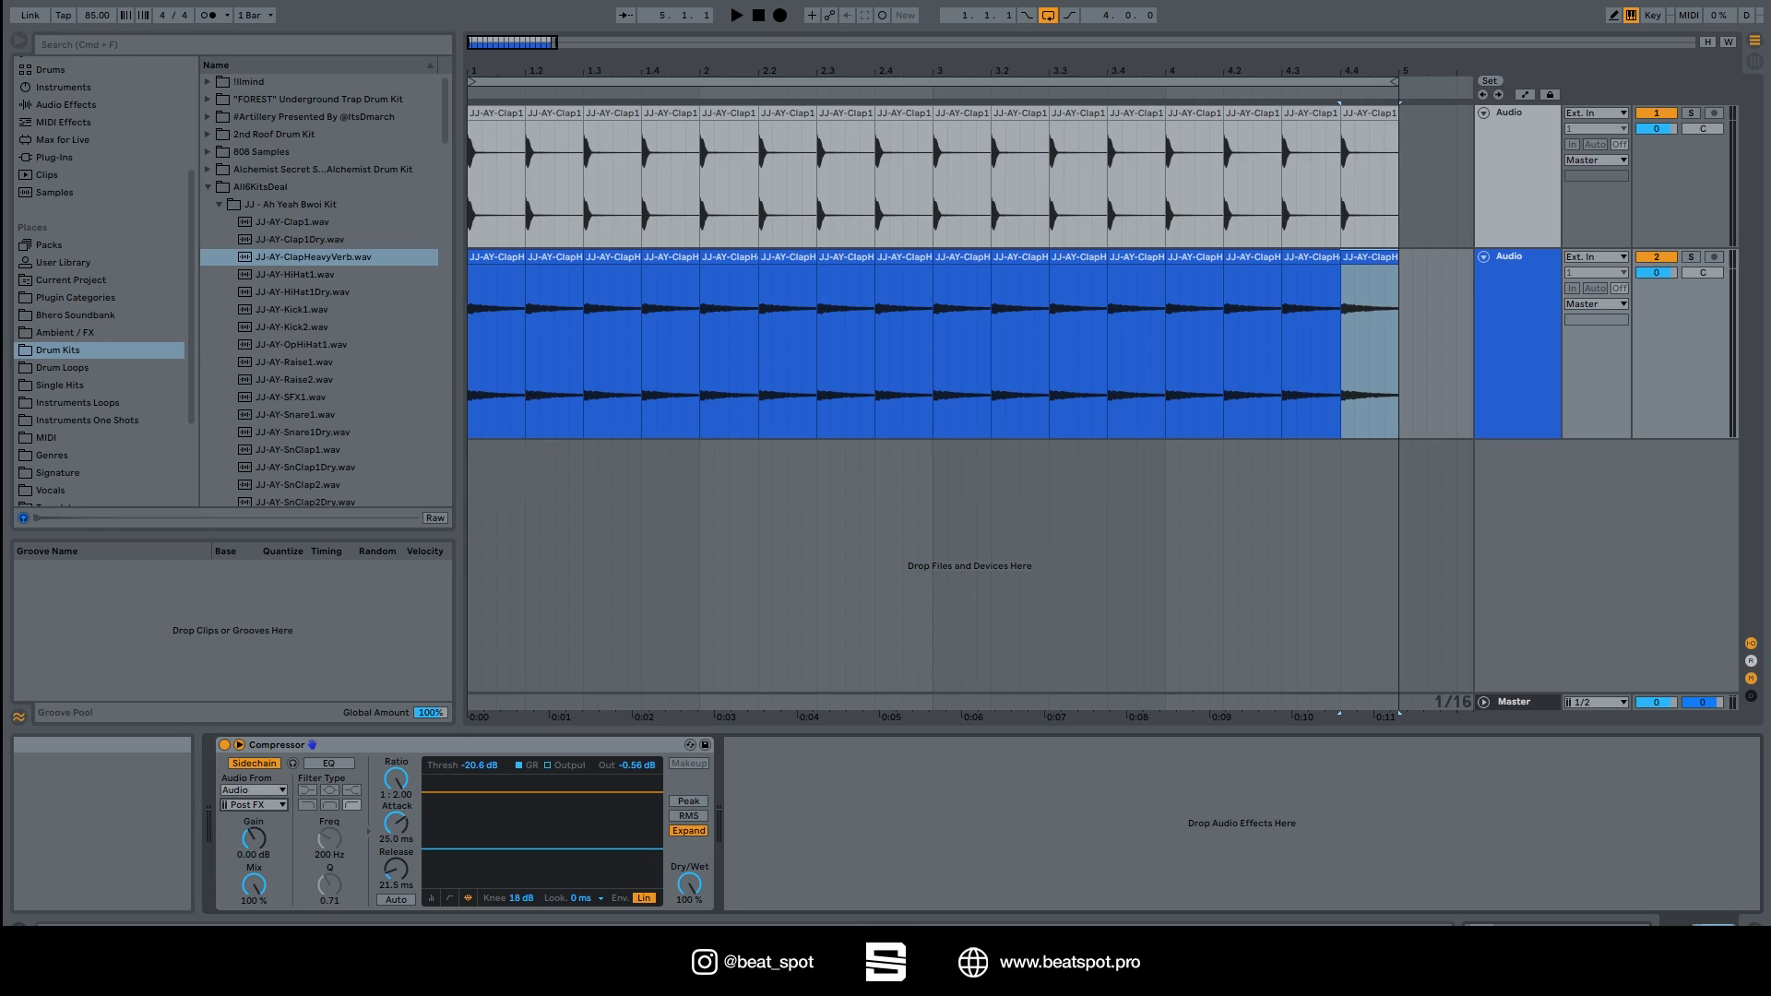
Step: Examine the first track's device chain and effect area against the sidechain tapping point options on the second track
click(479, 153)
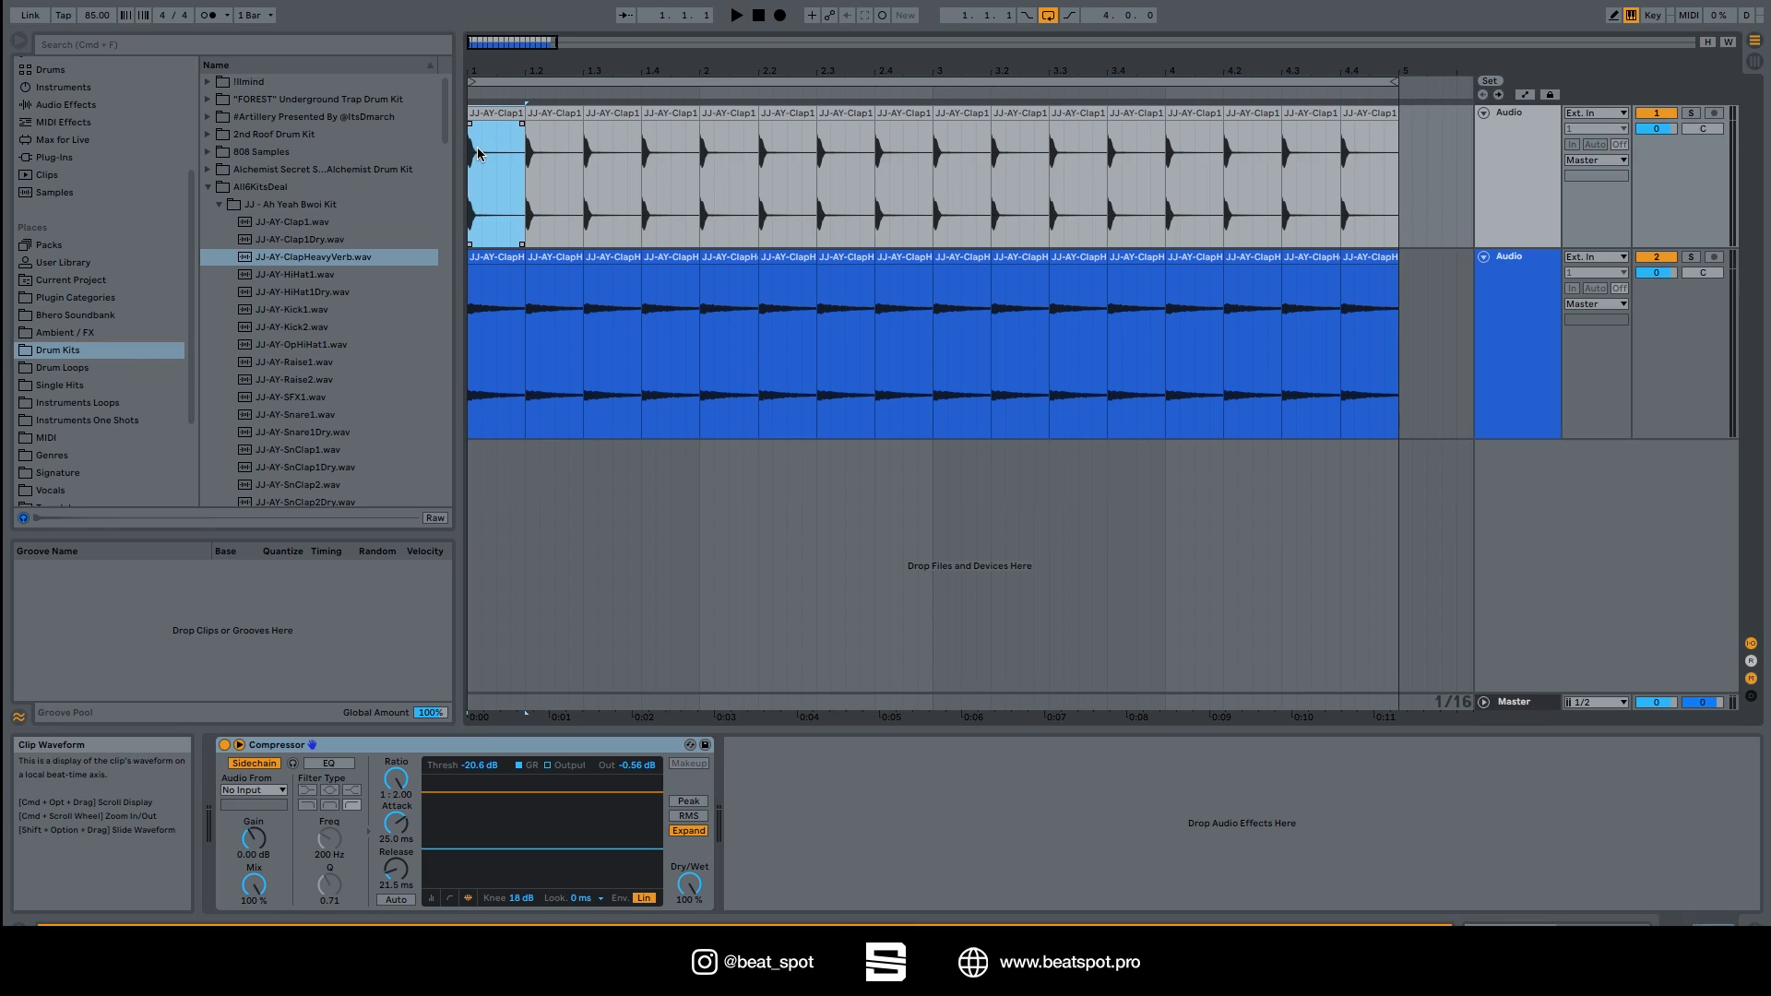
click(1520, 181)
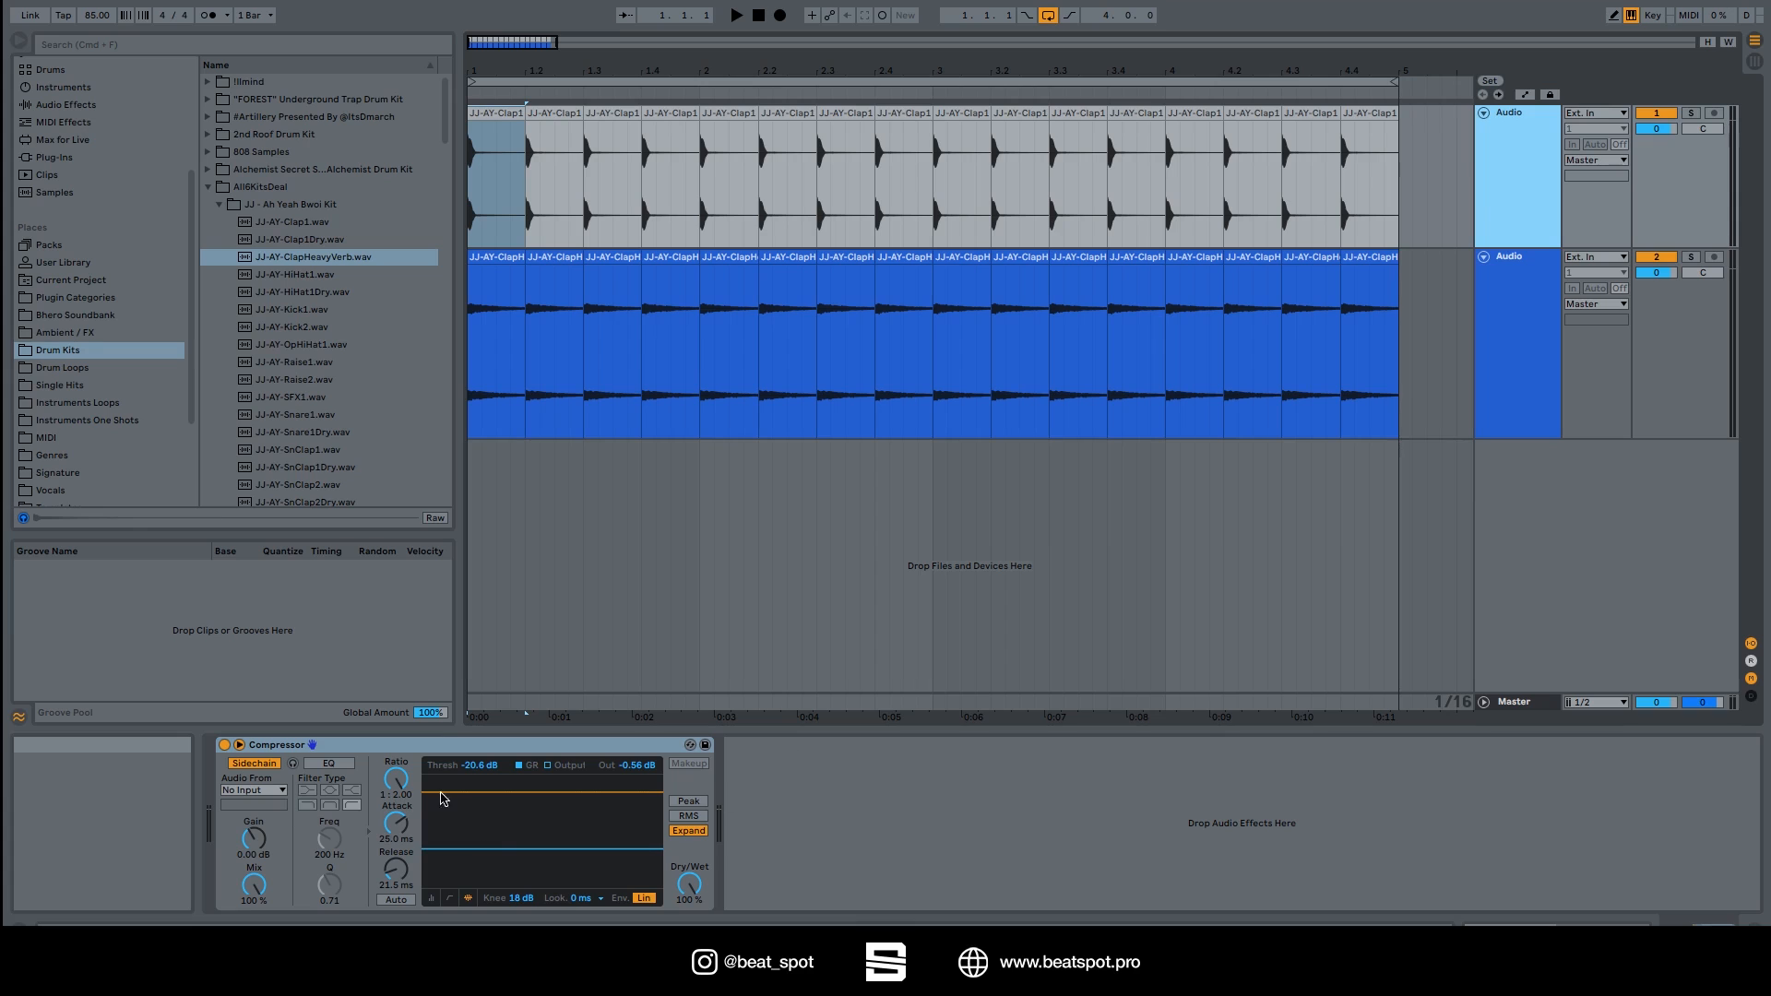
click(1514, 318)
click(283, 804)
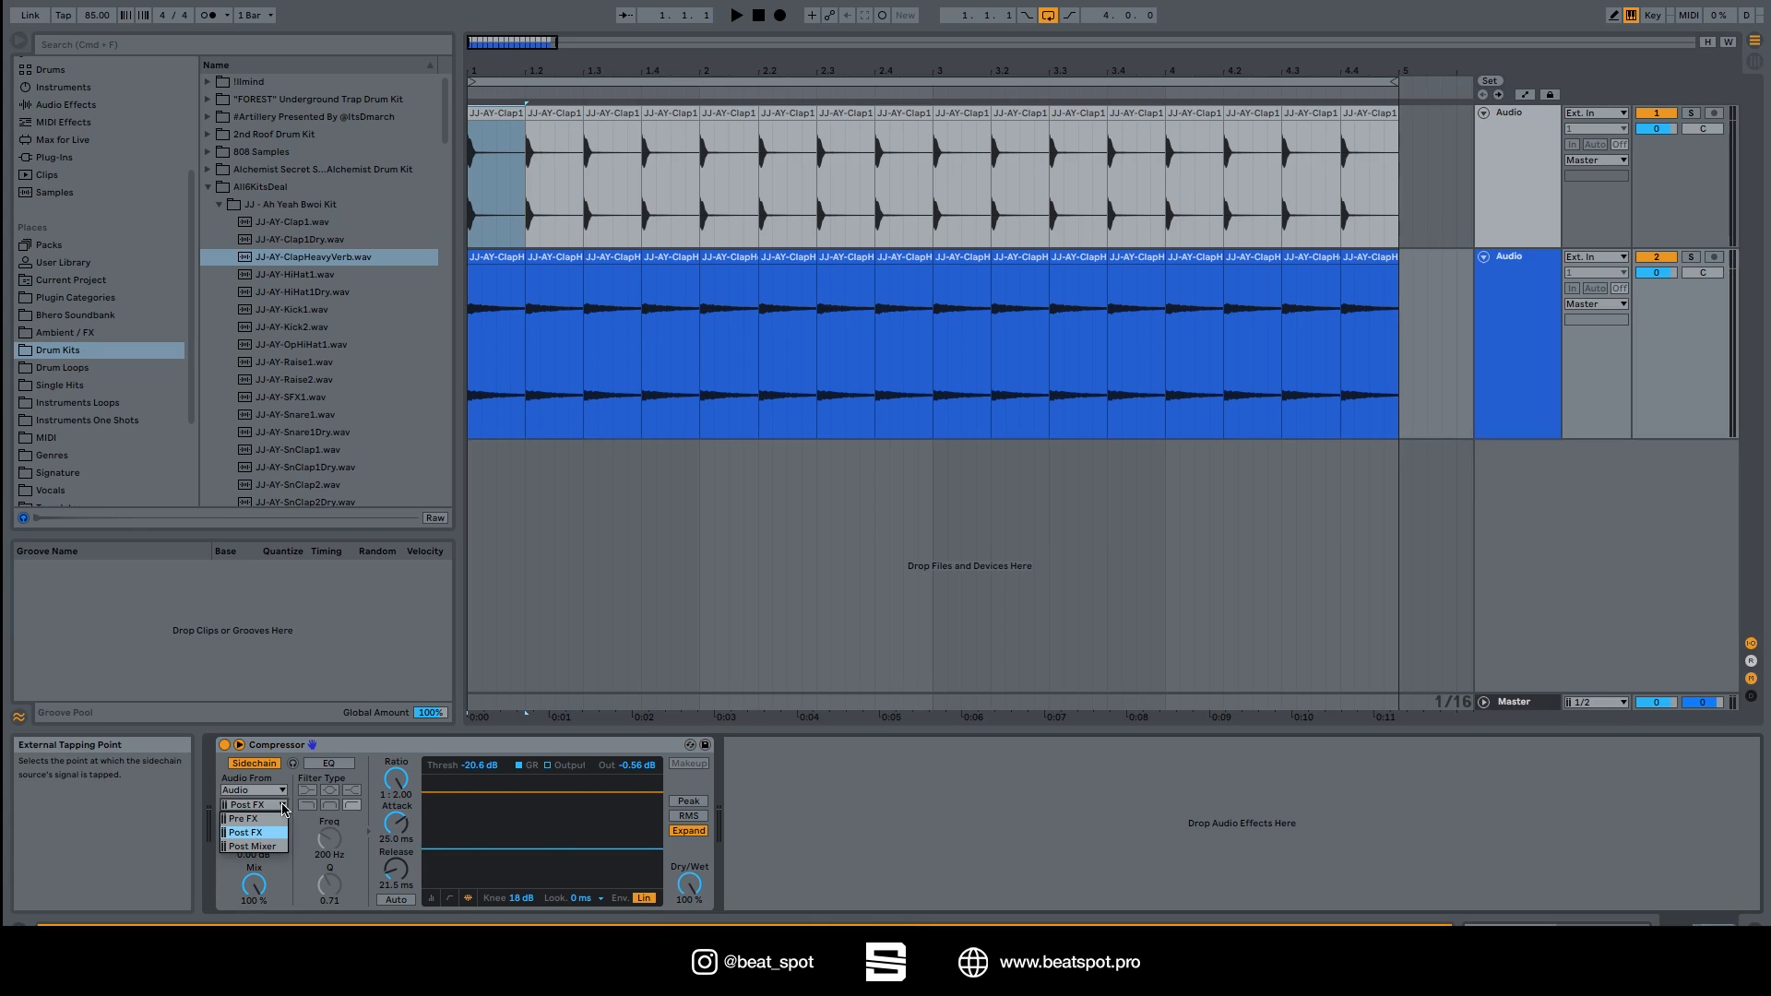
click(1513, 181)
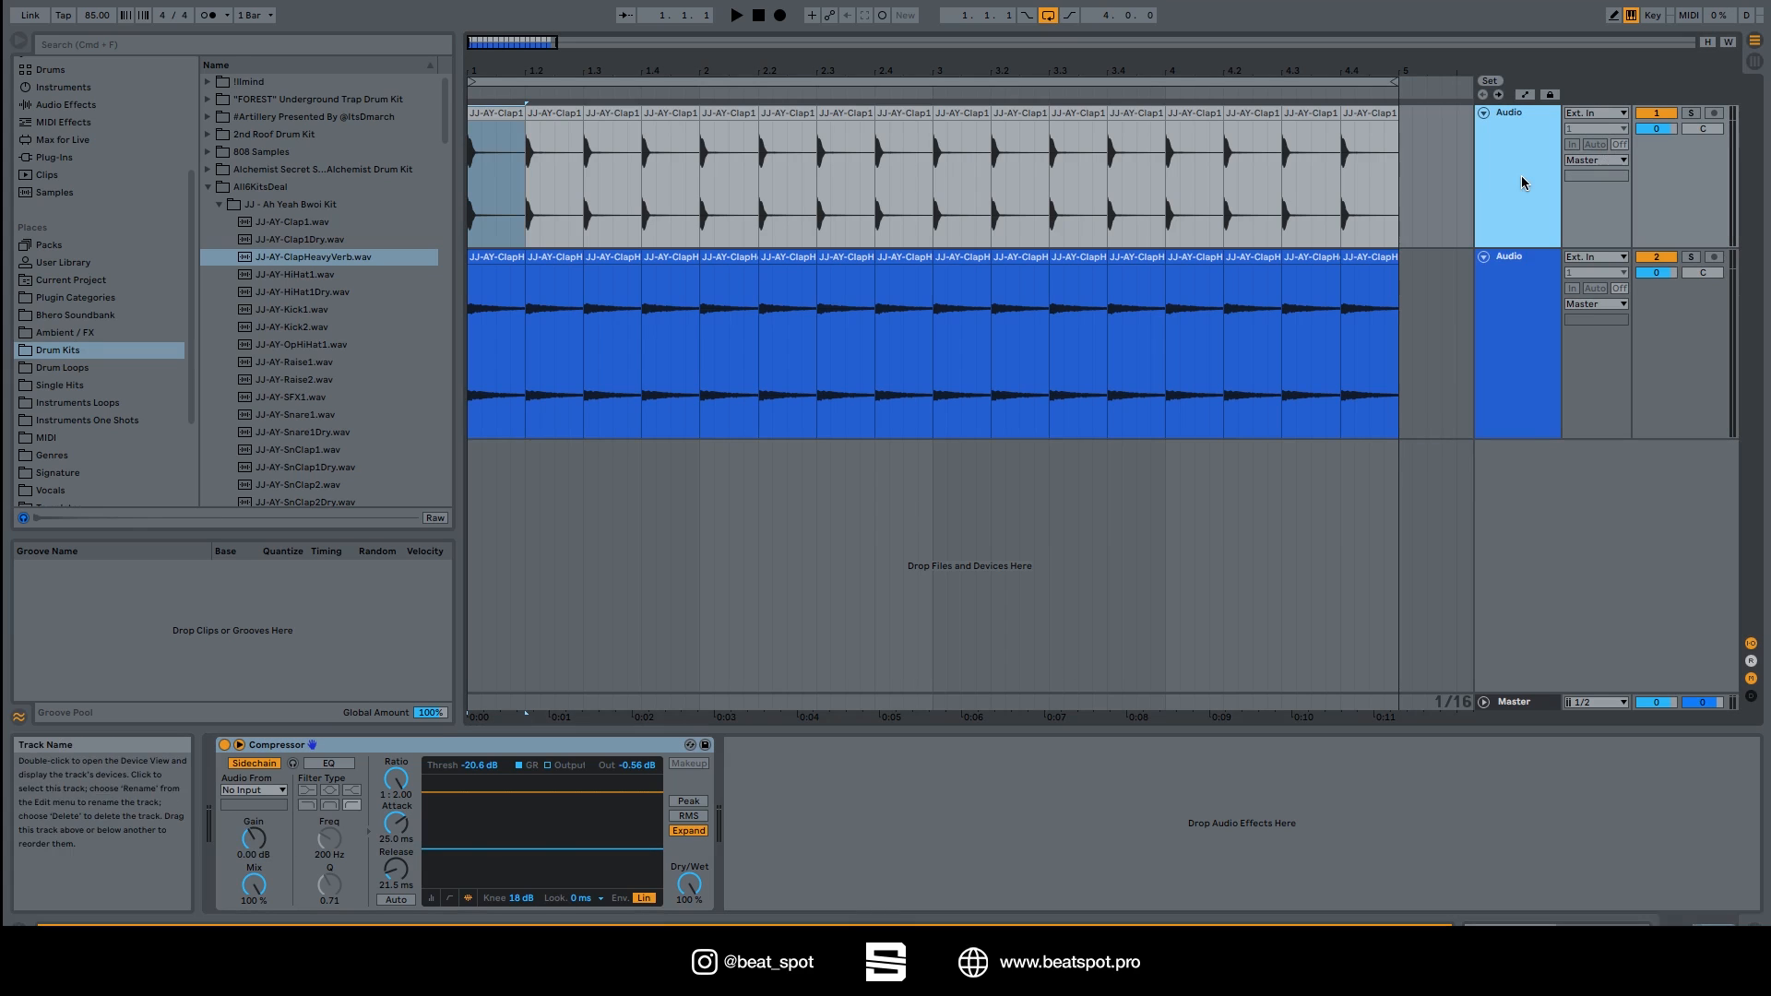
click(729, 114)
click(744, 795)
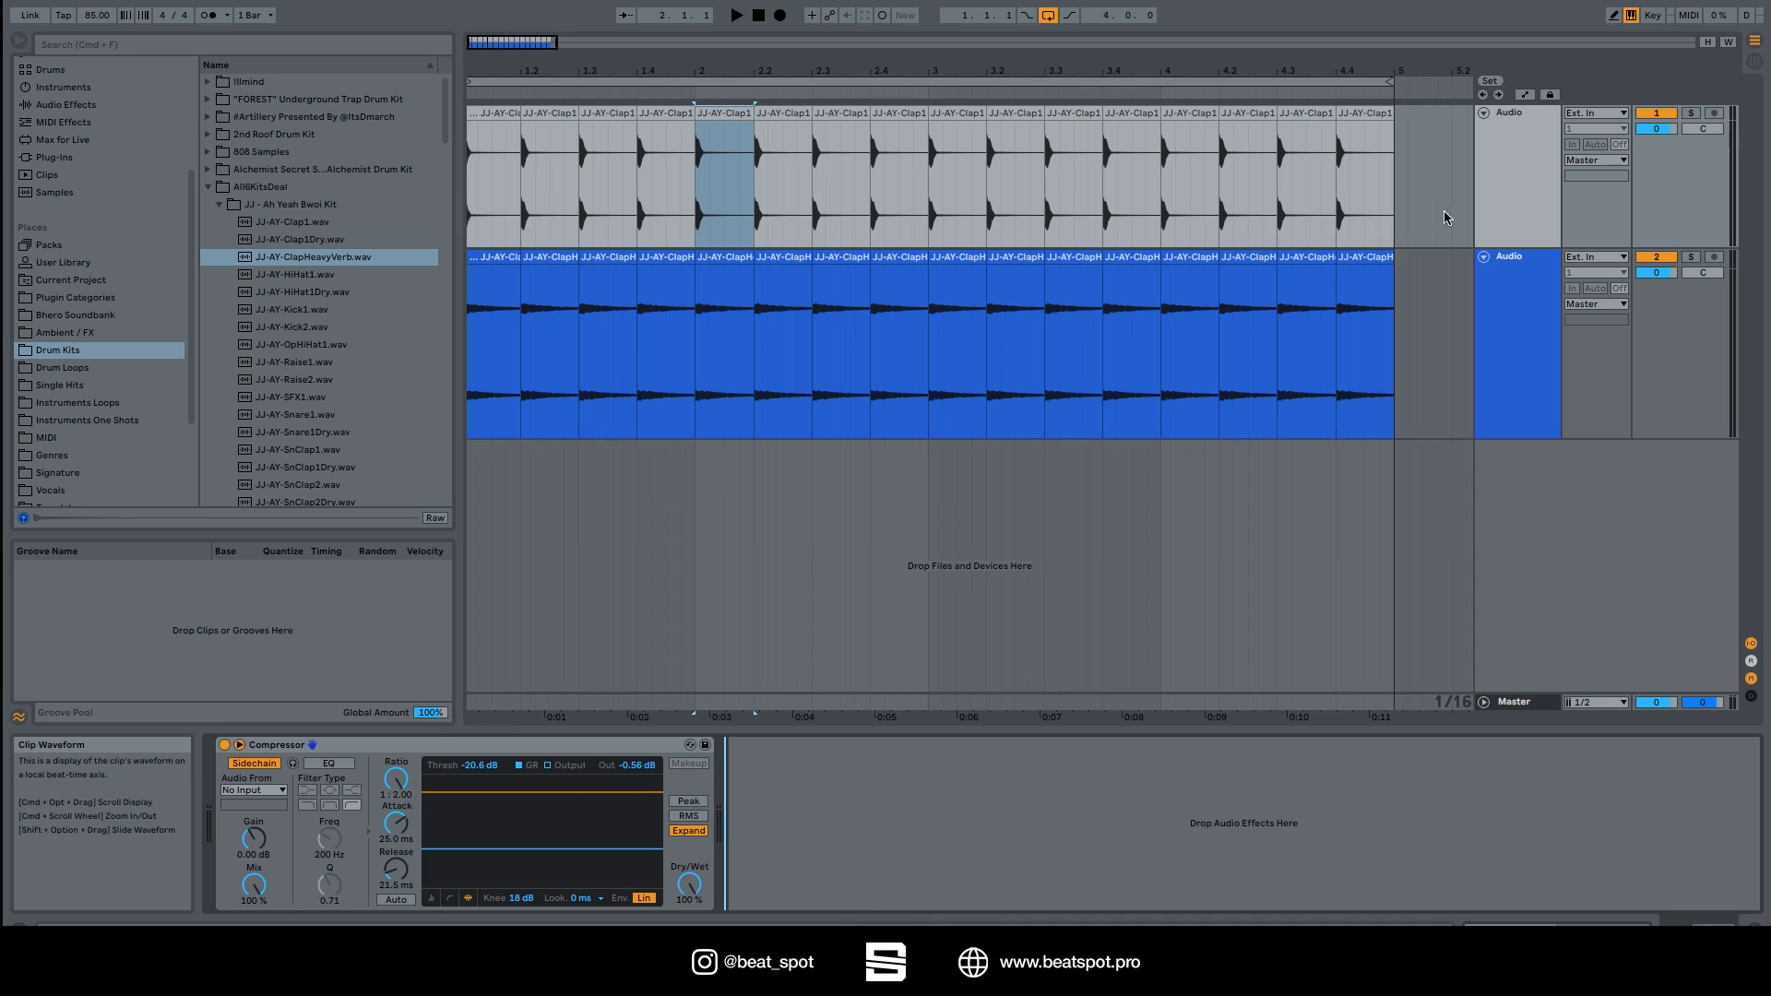
Step: Set the sidechain tapping point of the second track's Compressor to Post Mixer
click(1511, 304)
click(246, 792)
click(248, 844)
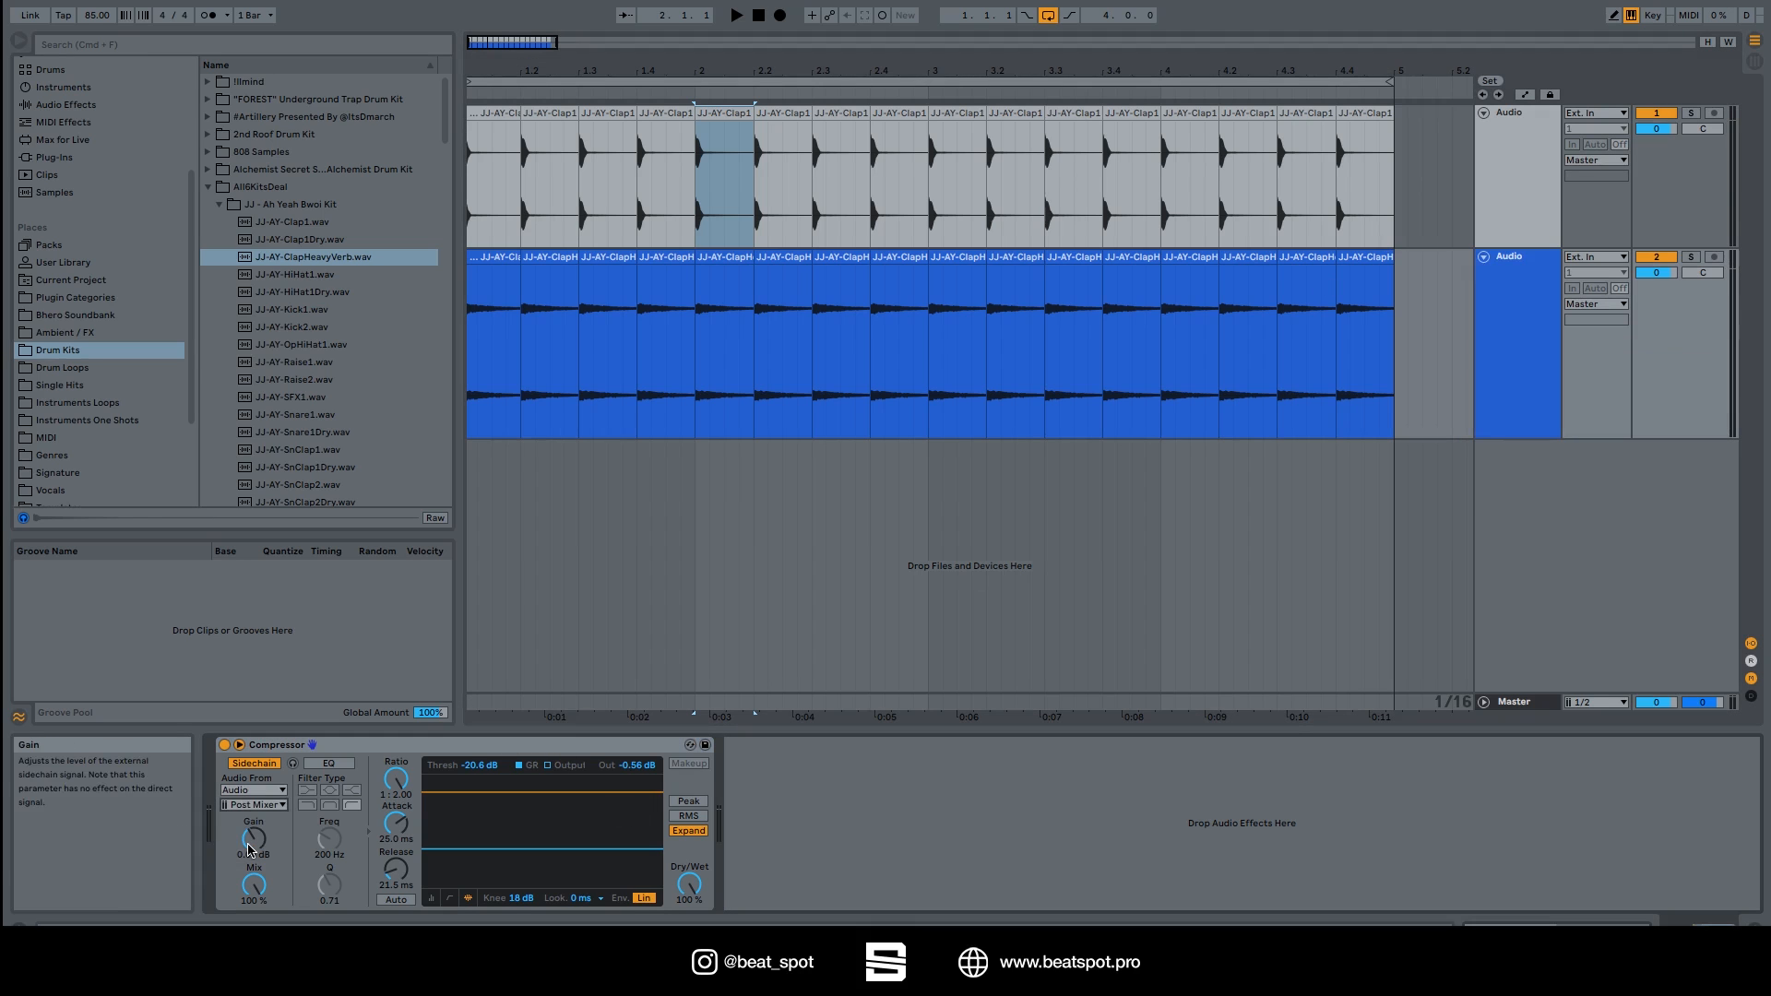
Step: Lower the first track's volume to about -20.1 dB and reset it to 0
mouse_move(1657, 129)
mouse_down()
mouse_move(1657, 147)
mouse_move(1657, 123)
mouse_up()
click(539, 747)
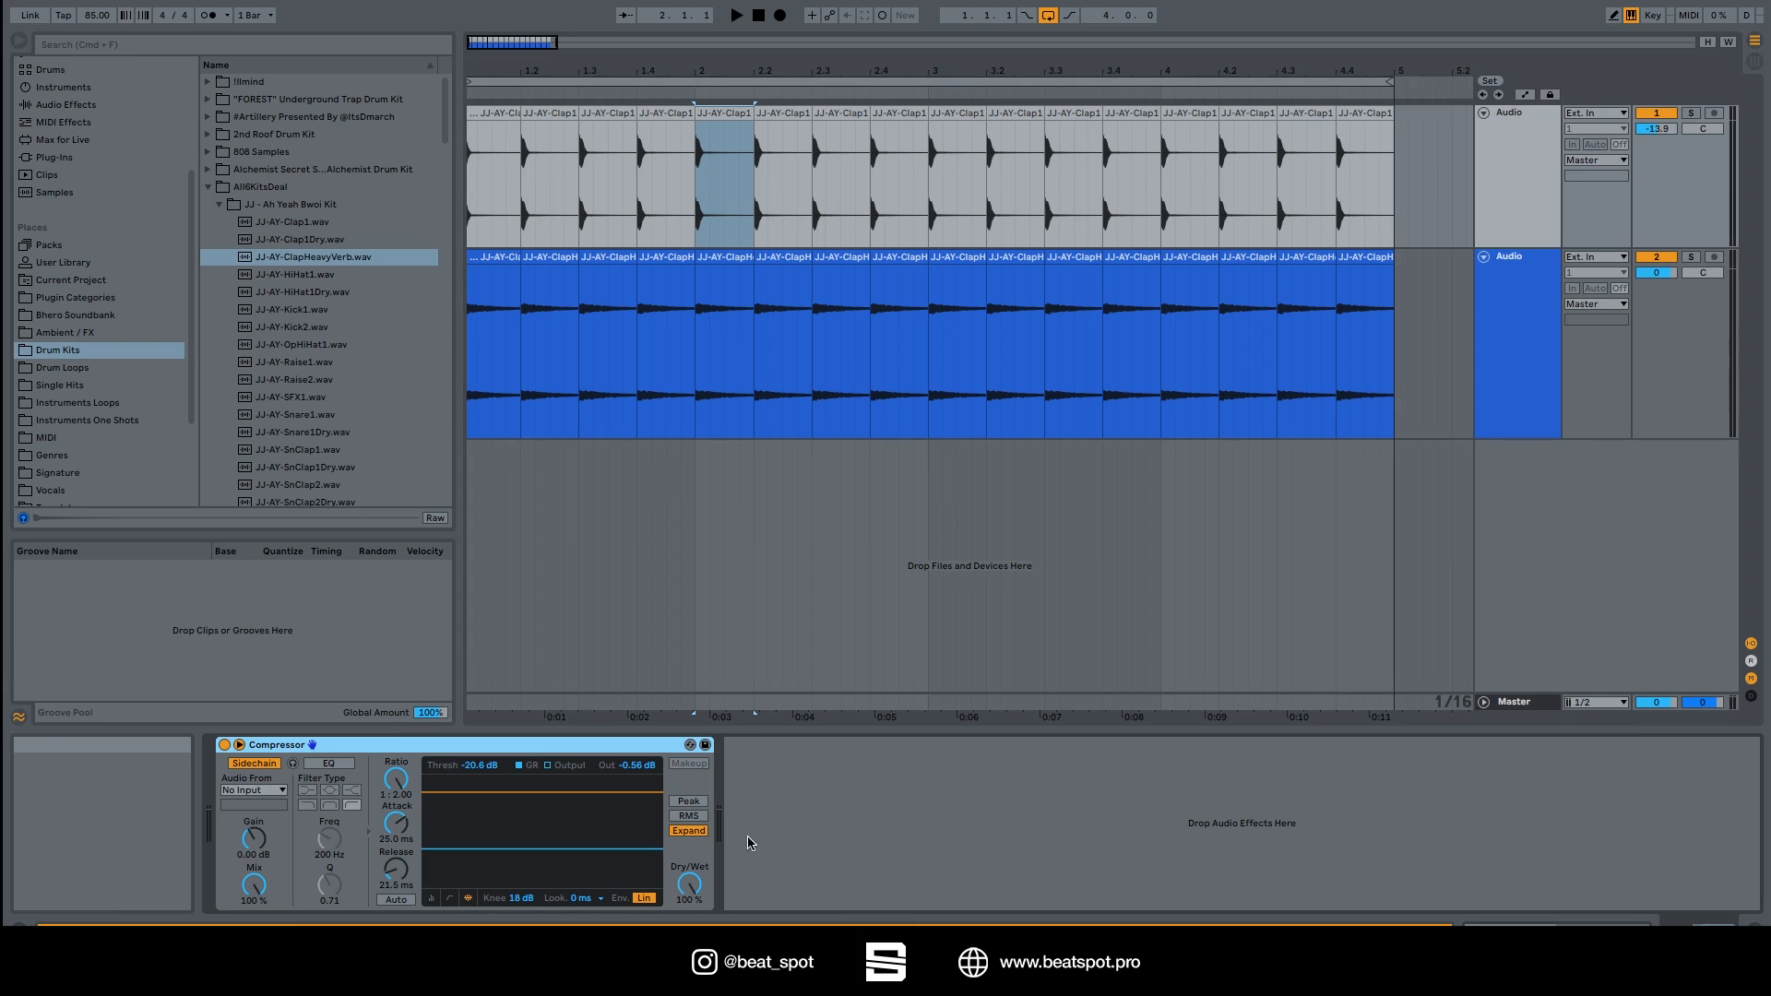
drag(1657, 129, 1657, 135)
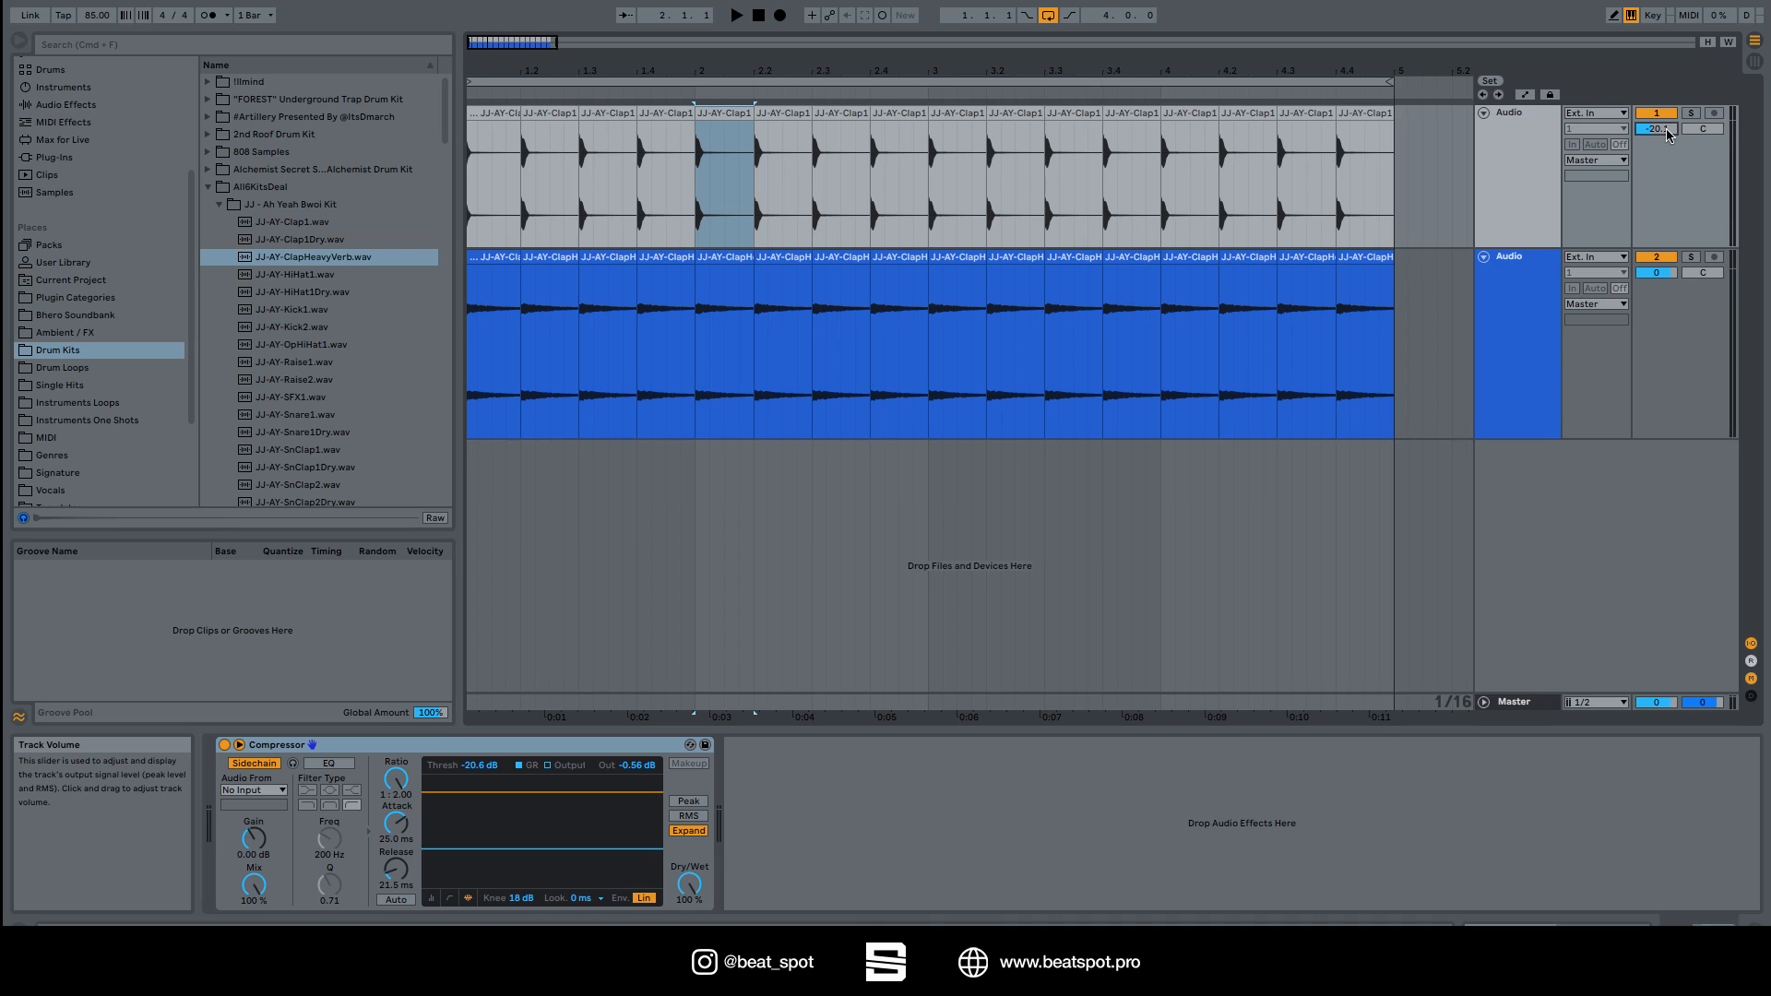
click(1508, 241)
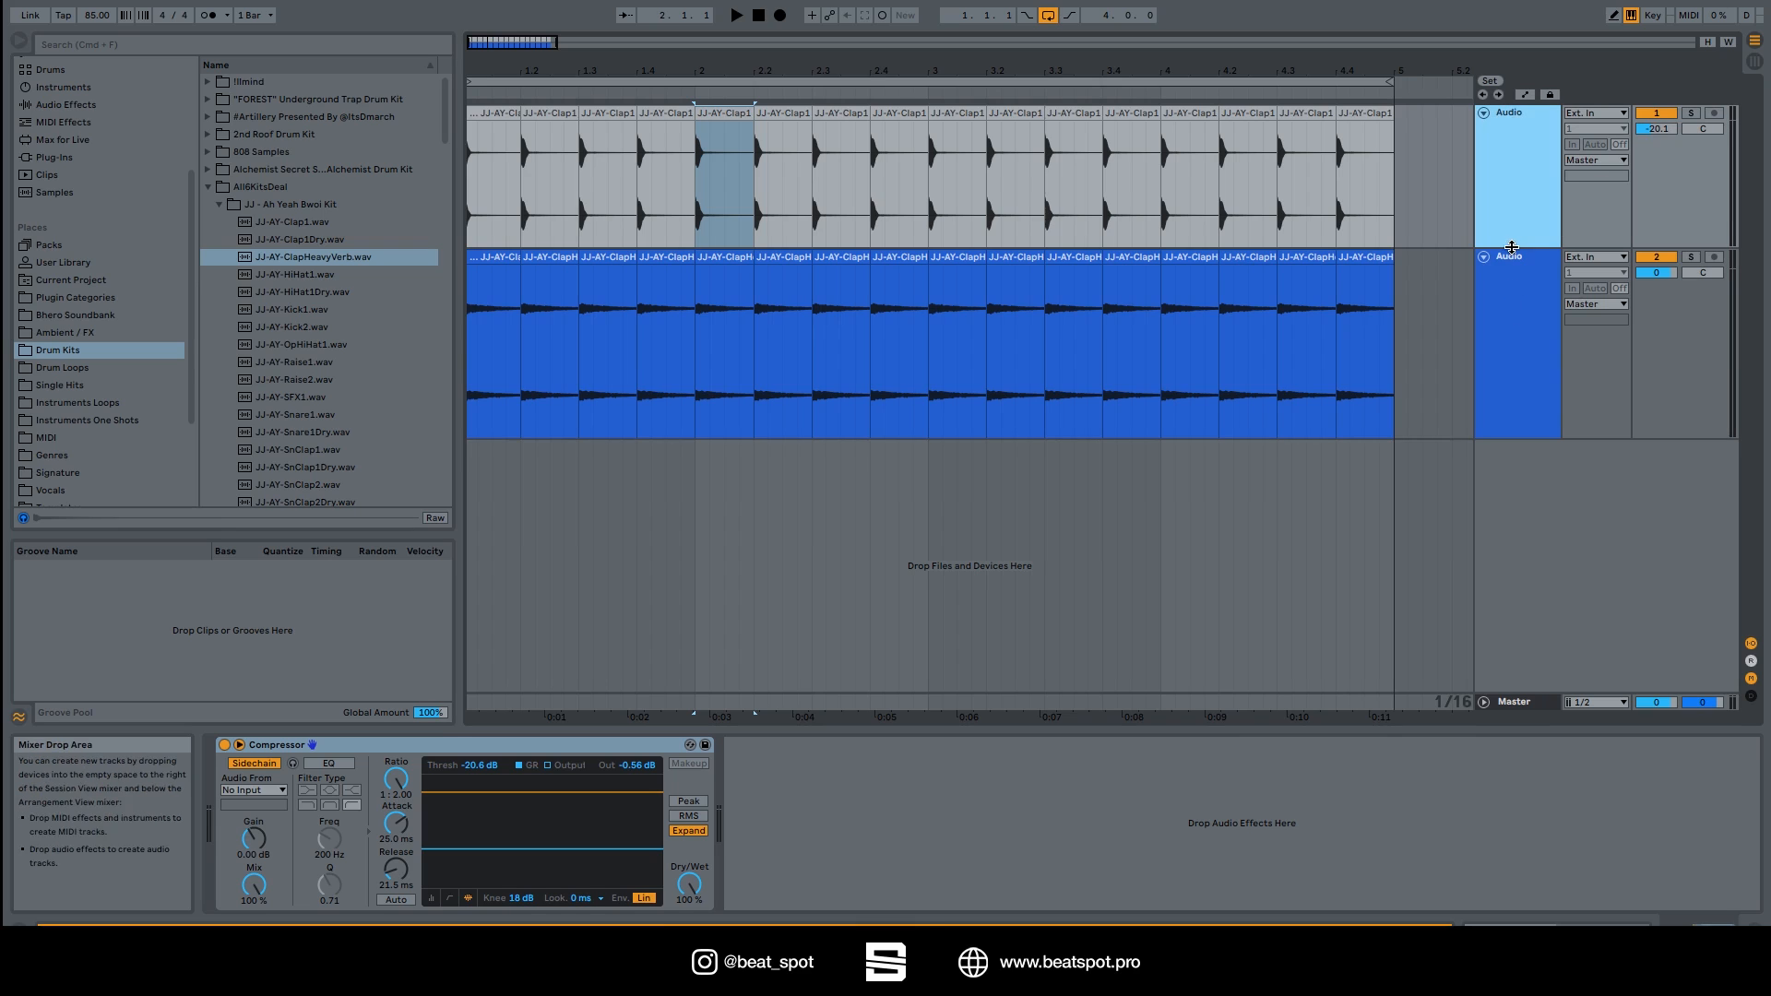
double_click(1664, 130)
Step: Set the sidechain tapping point of the second track's Compressor to Post FX
click(1575, 304)
click(1541, 306)
click(1541, 307)
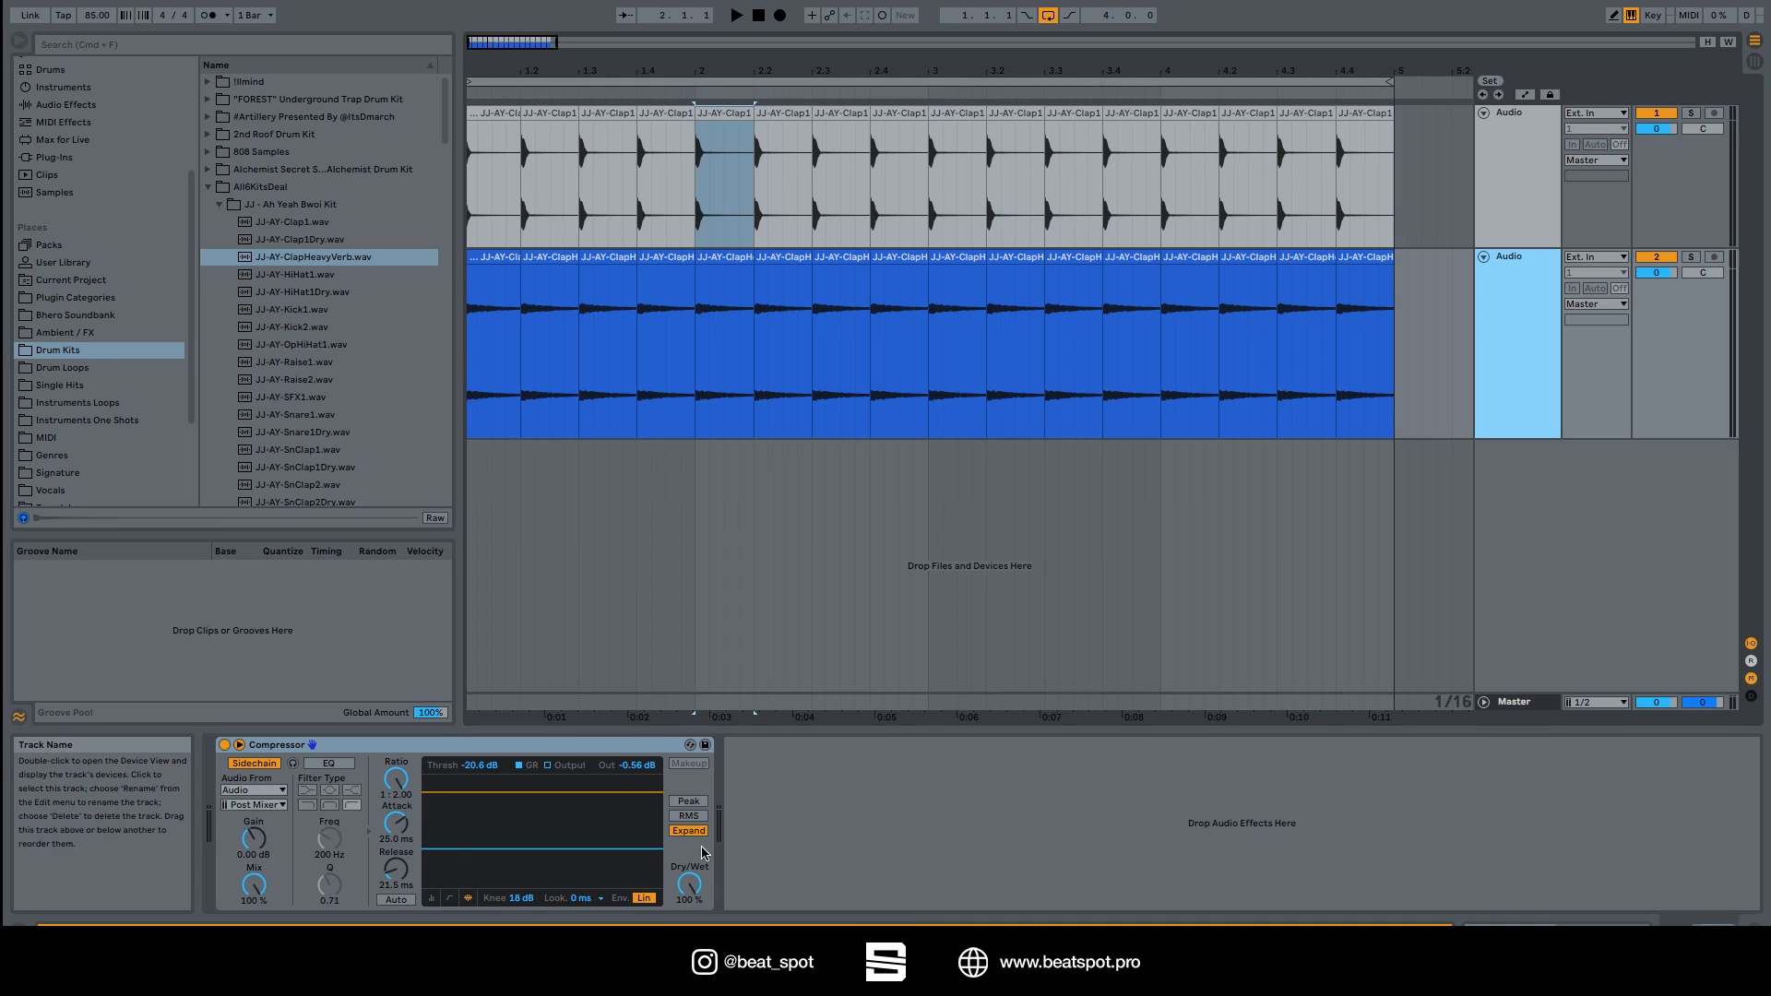
click(253, 805)
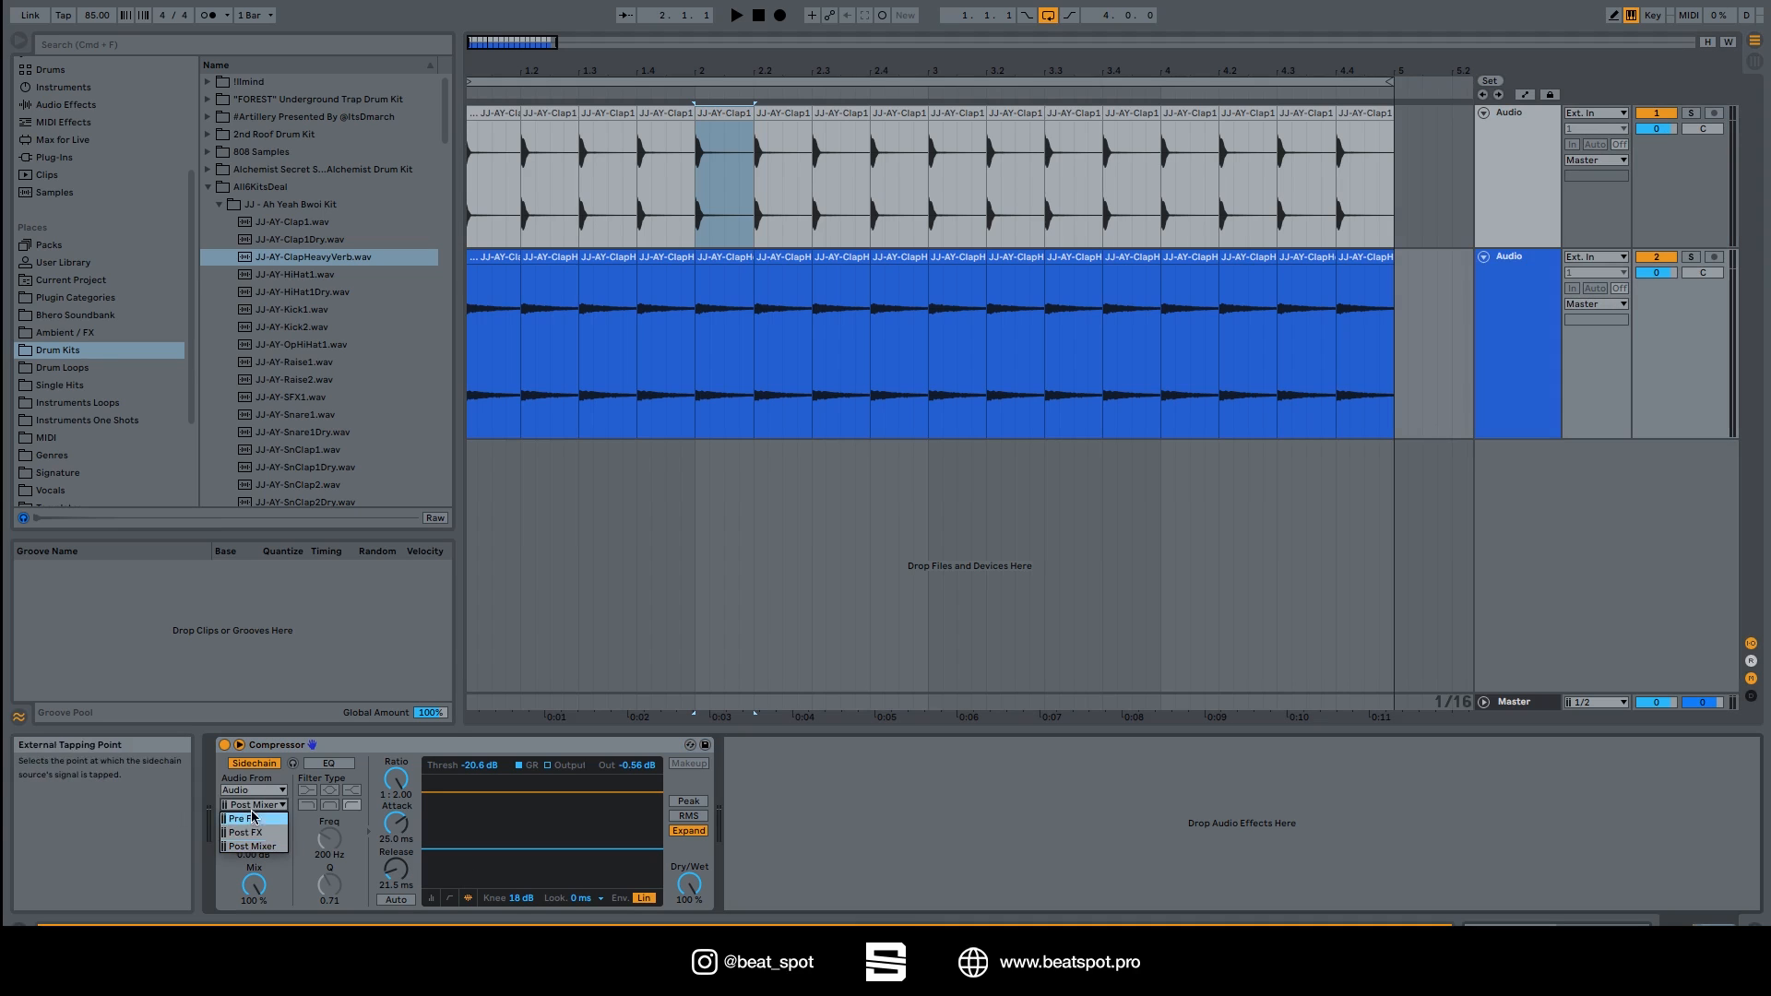
click(246, 834)
Step: Switch the second track's Compressor to Peak mode and play both clap tracks
key(space)
click(688, 801)
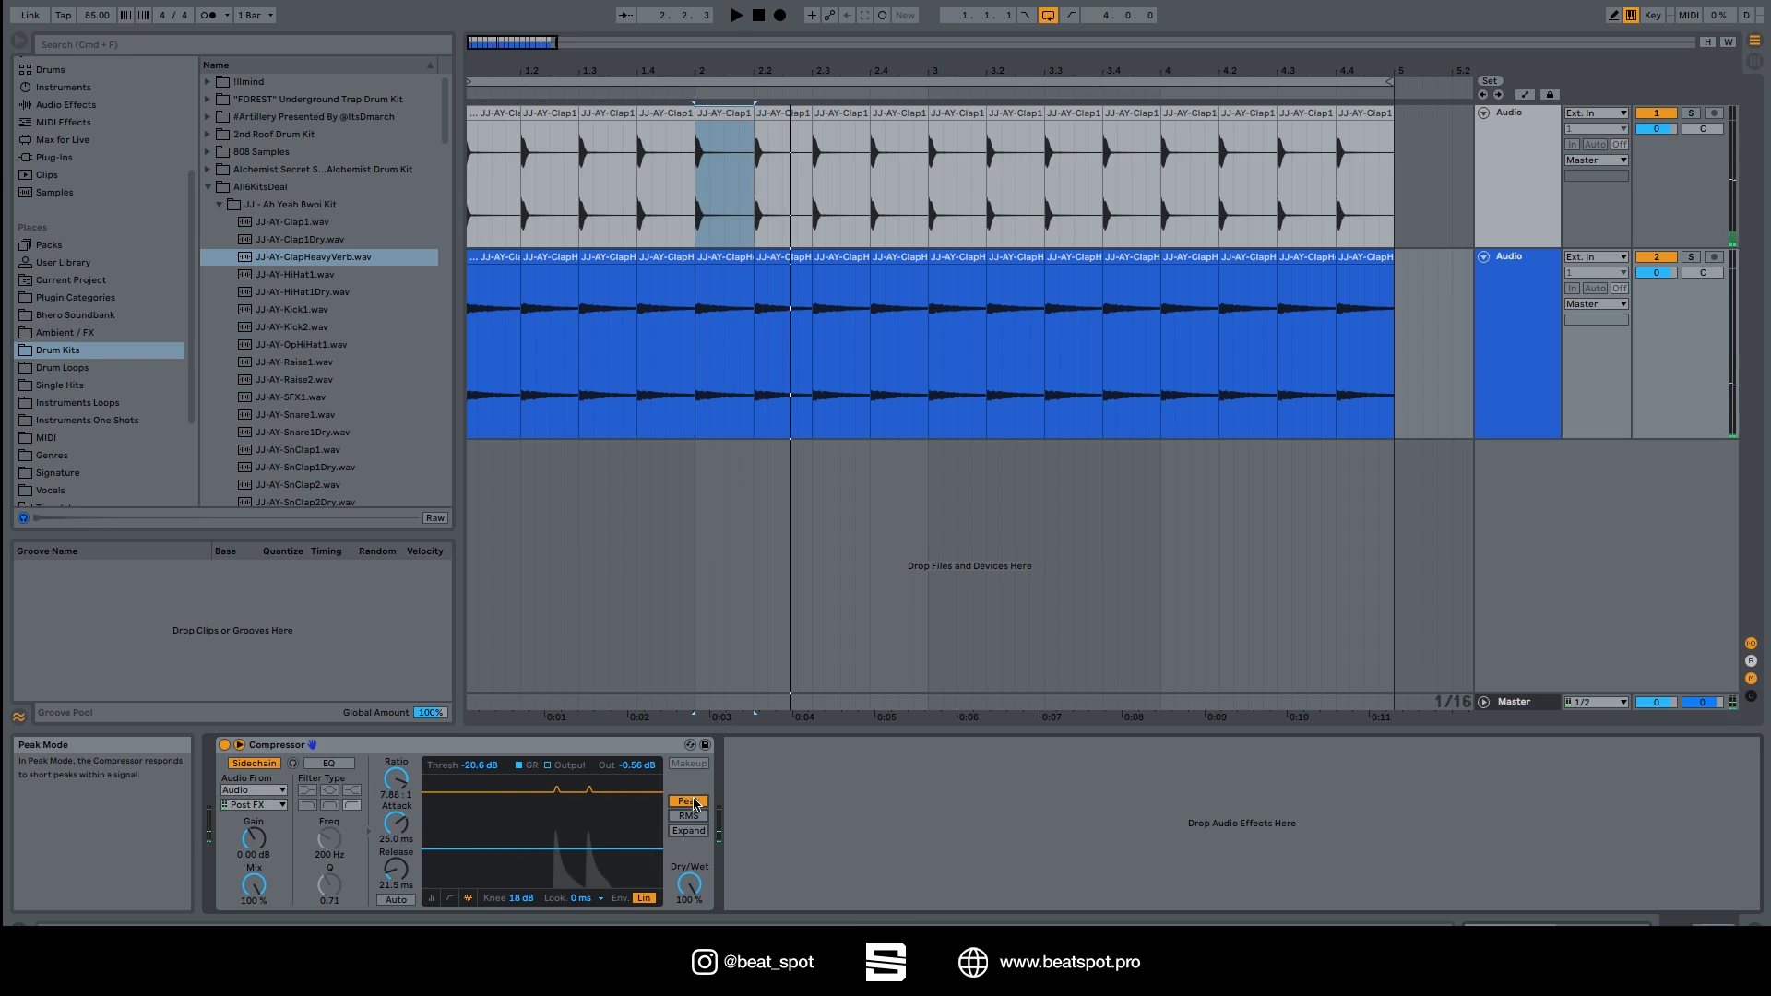
key(space)
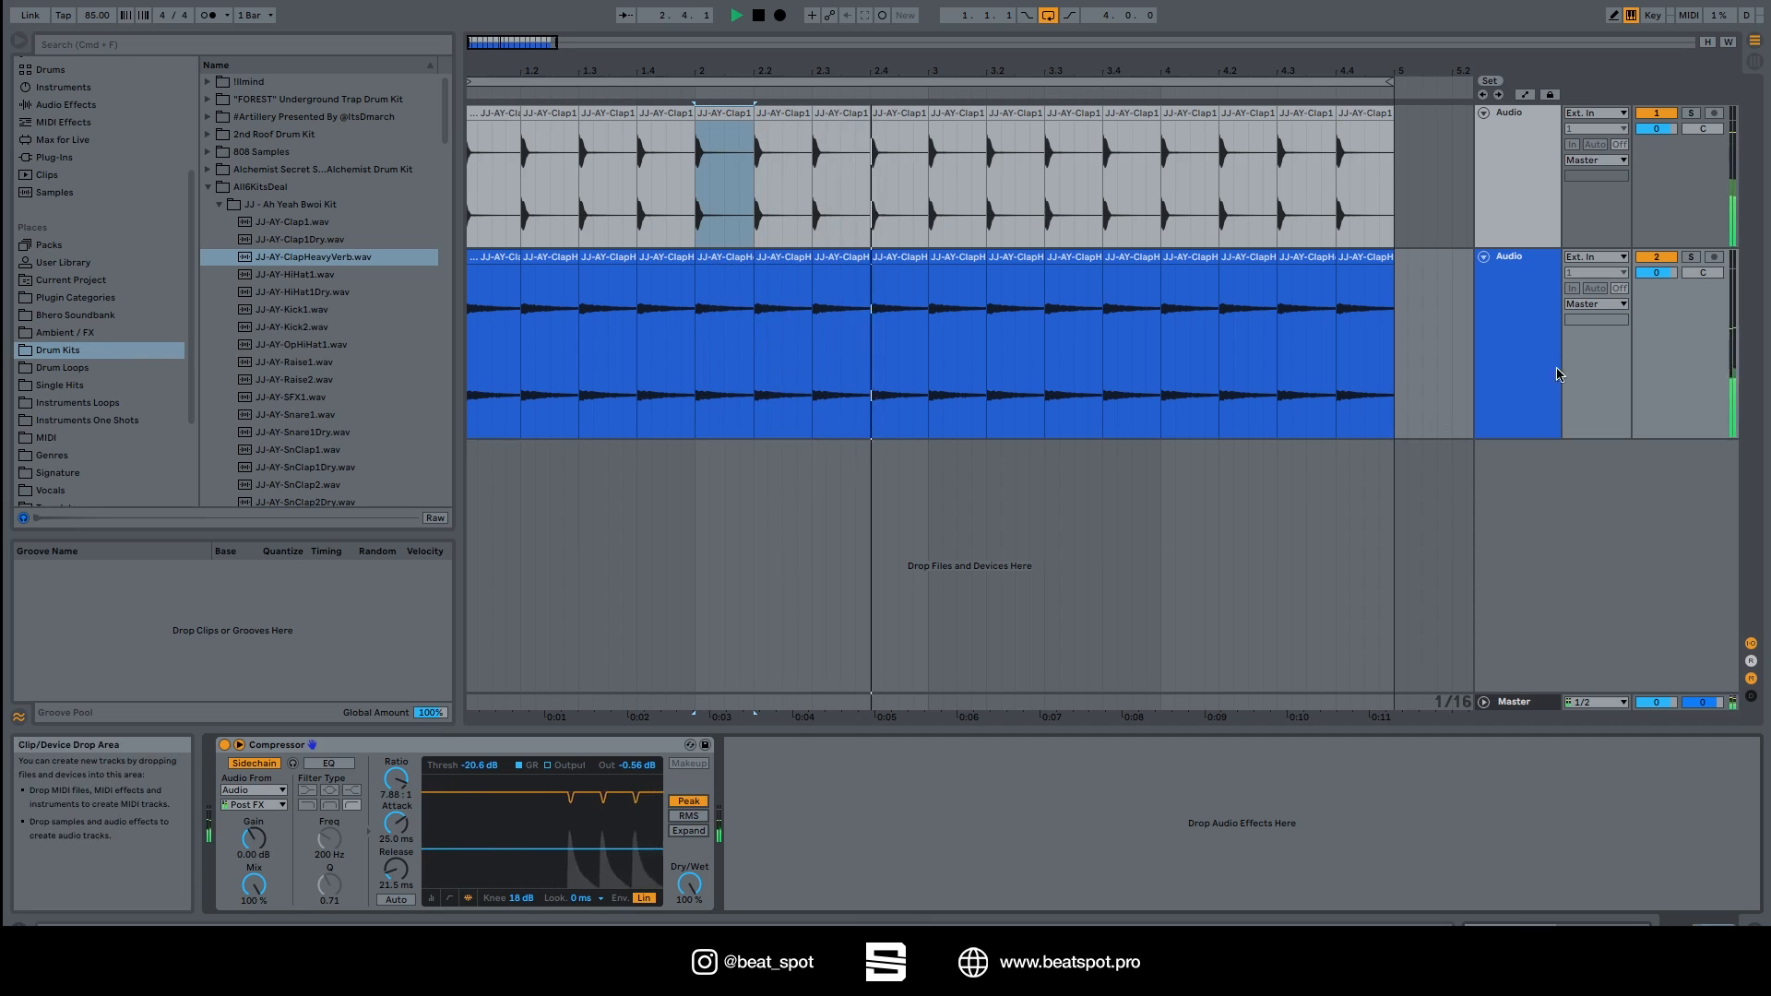
Step: Solo the second track and set its Compressor's threshold to -inf dB, attack to about 1.52 ms and release to about 5.32 ms
click(1690, 256)
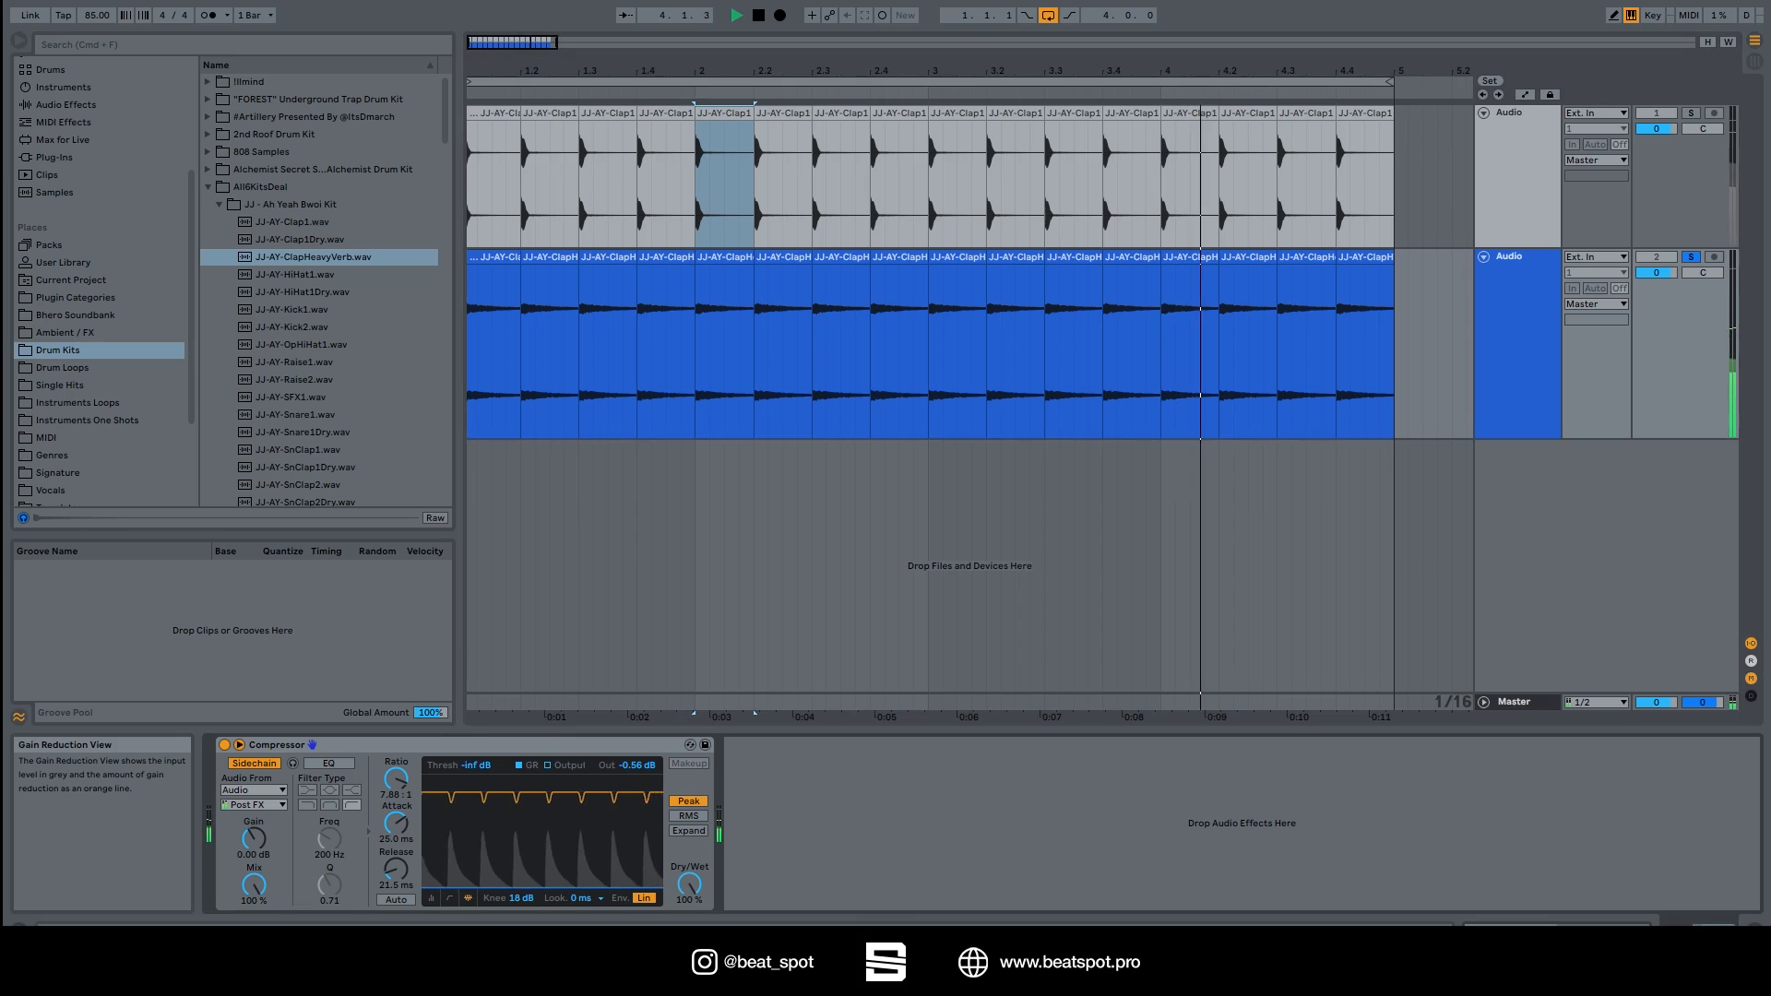
drag(388, 835, 398, 867)
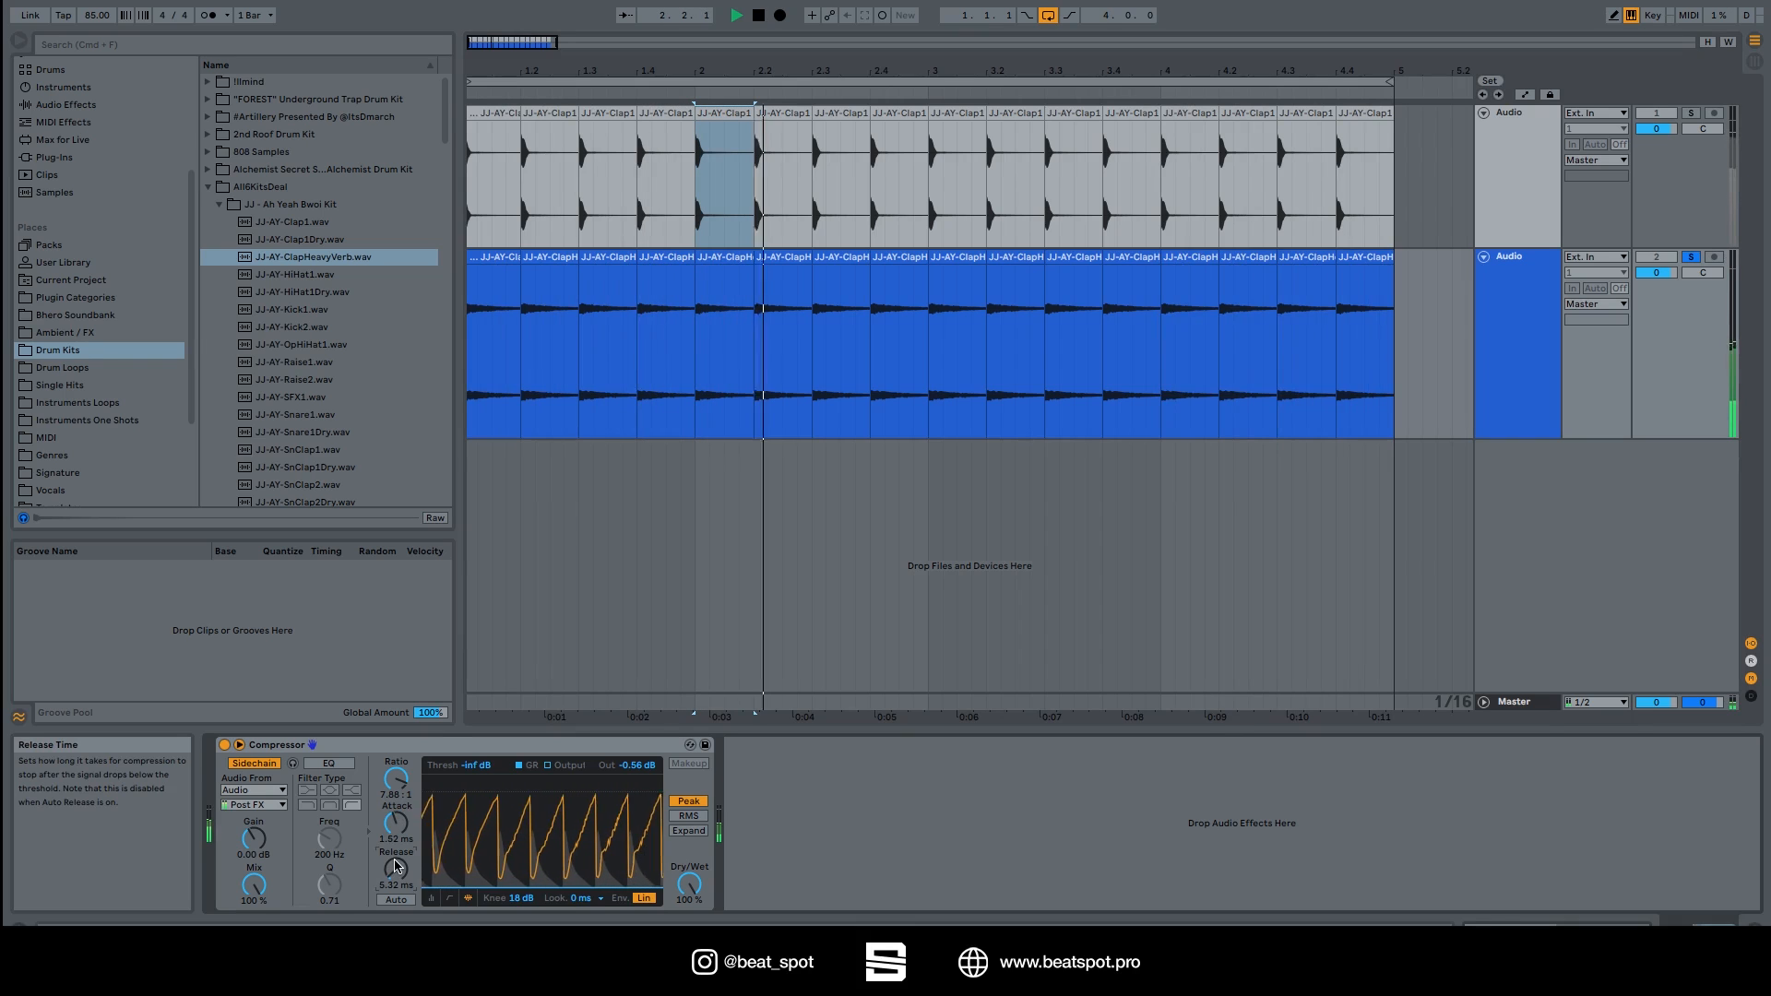
Step: Lower the sidechain Mix of the second track's Compressor to 0% during playback and return it to 100%
key(space)
drag(254, 886, 254, 965)
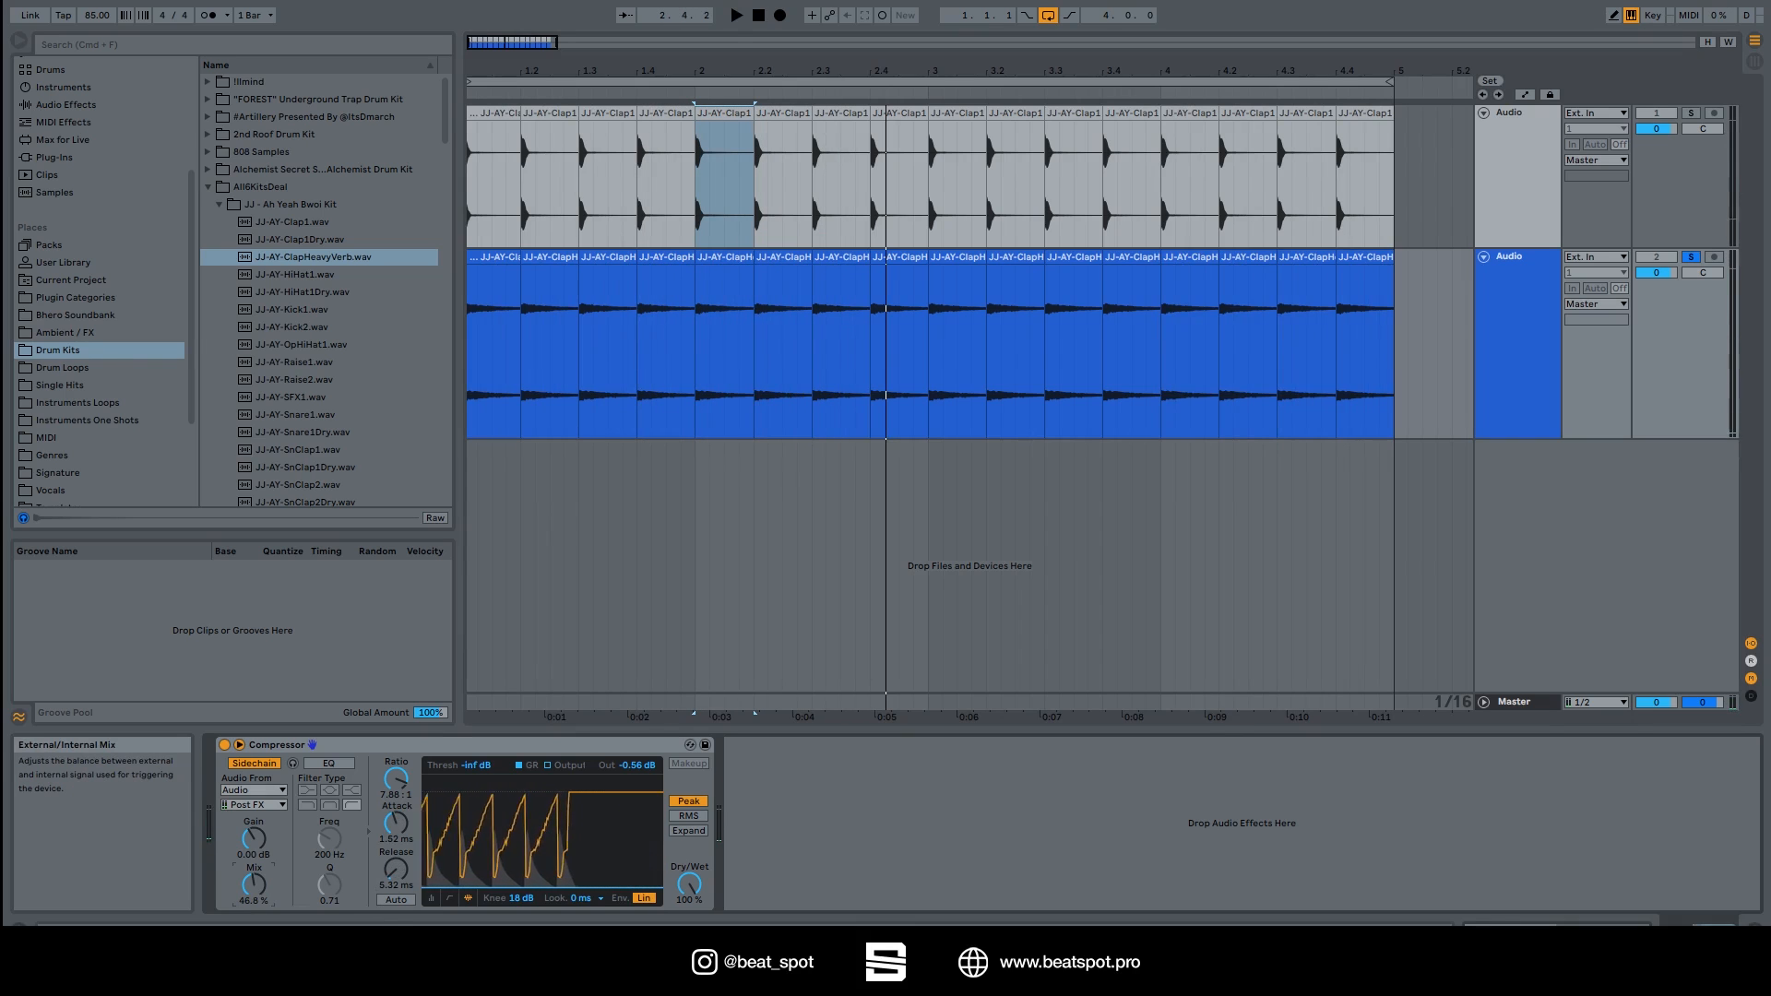
key(space)
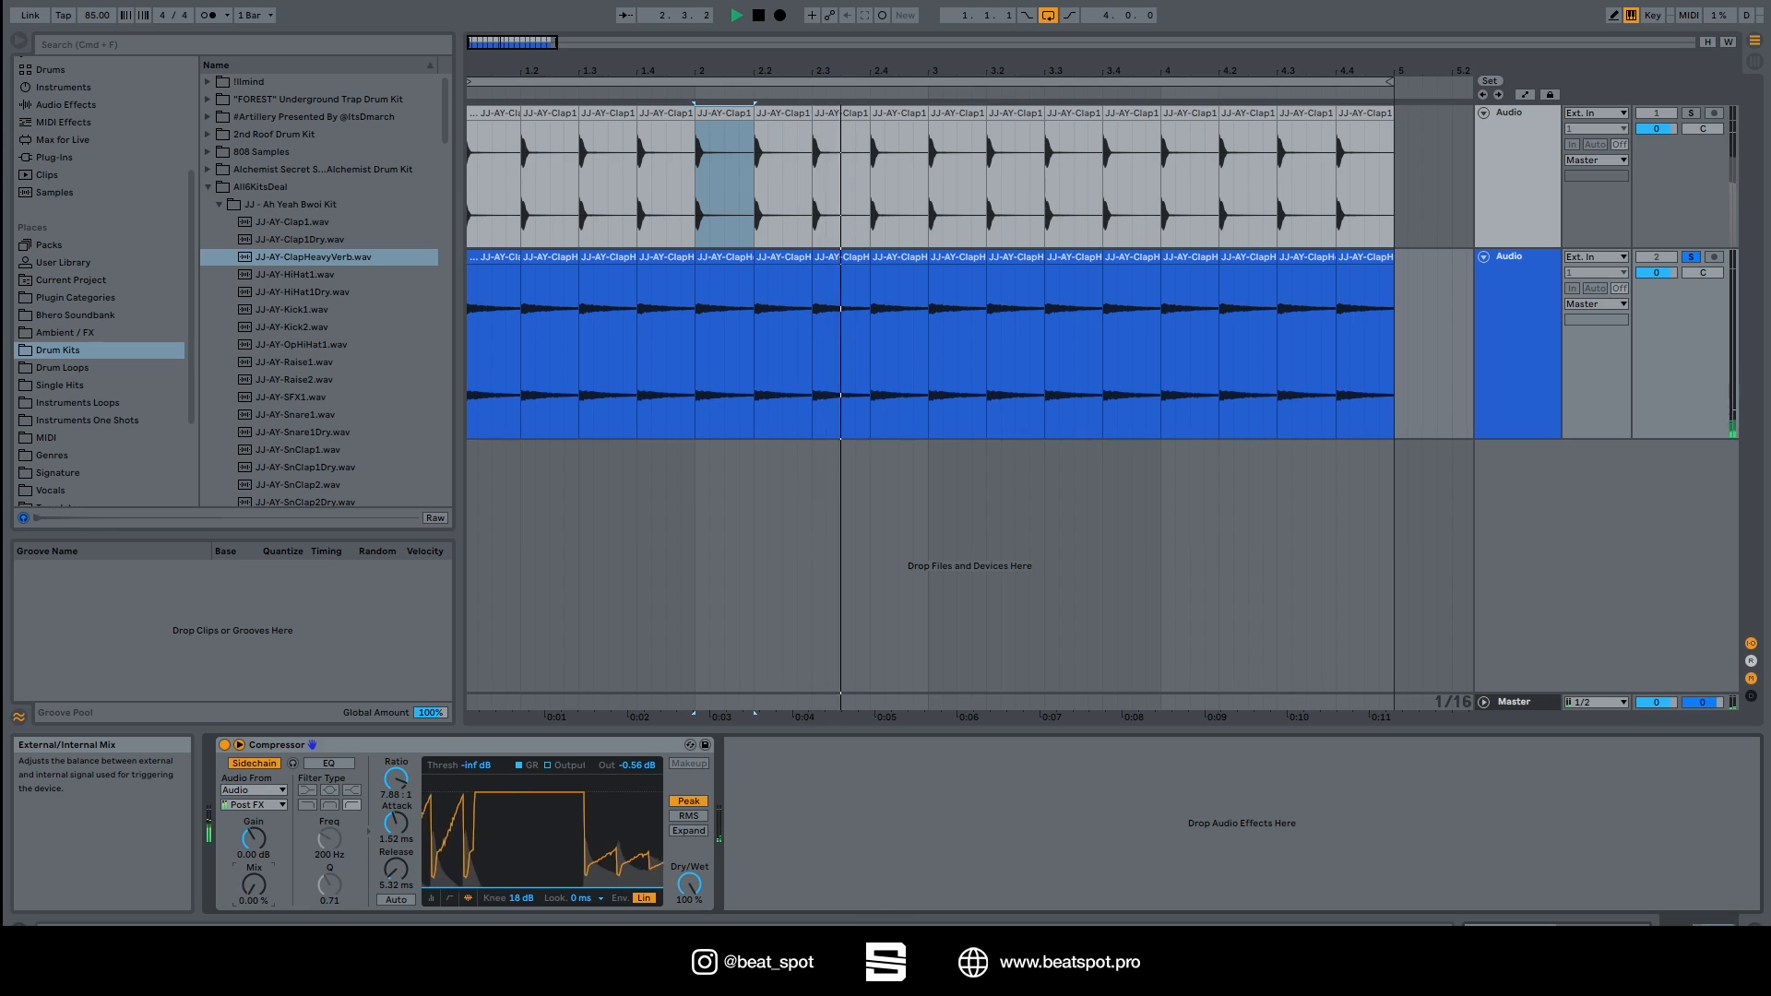
drag(254, 885, 254, 802)
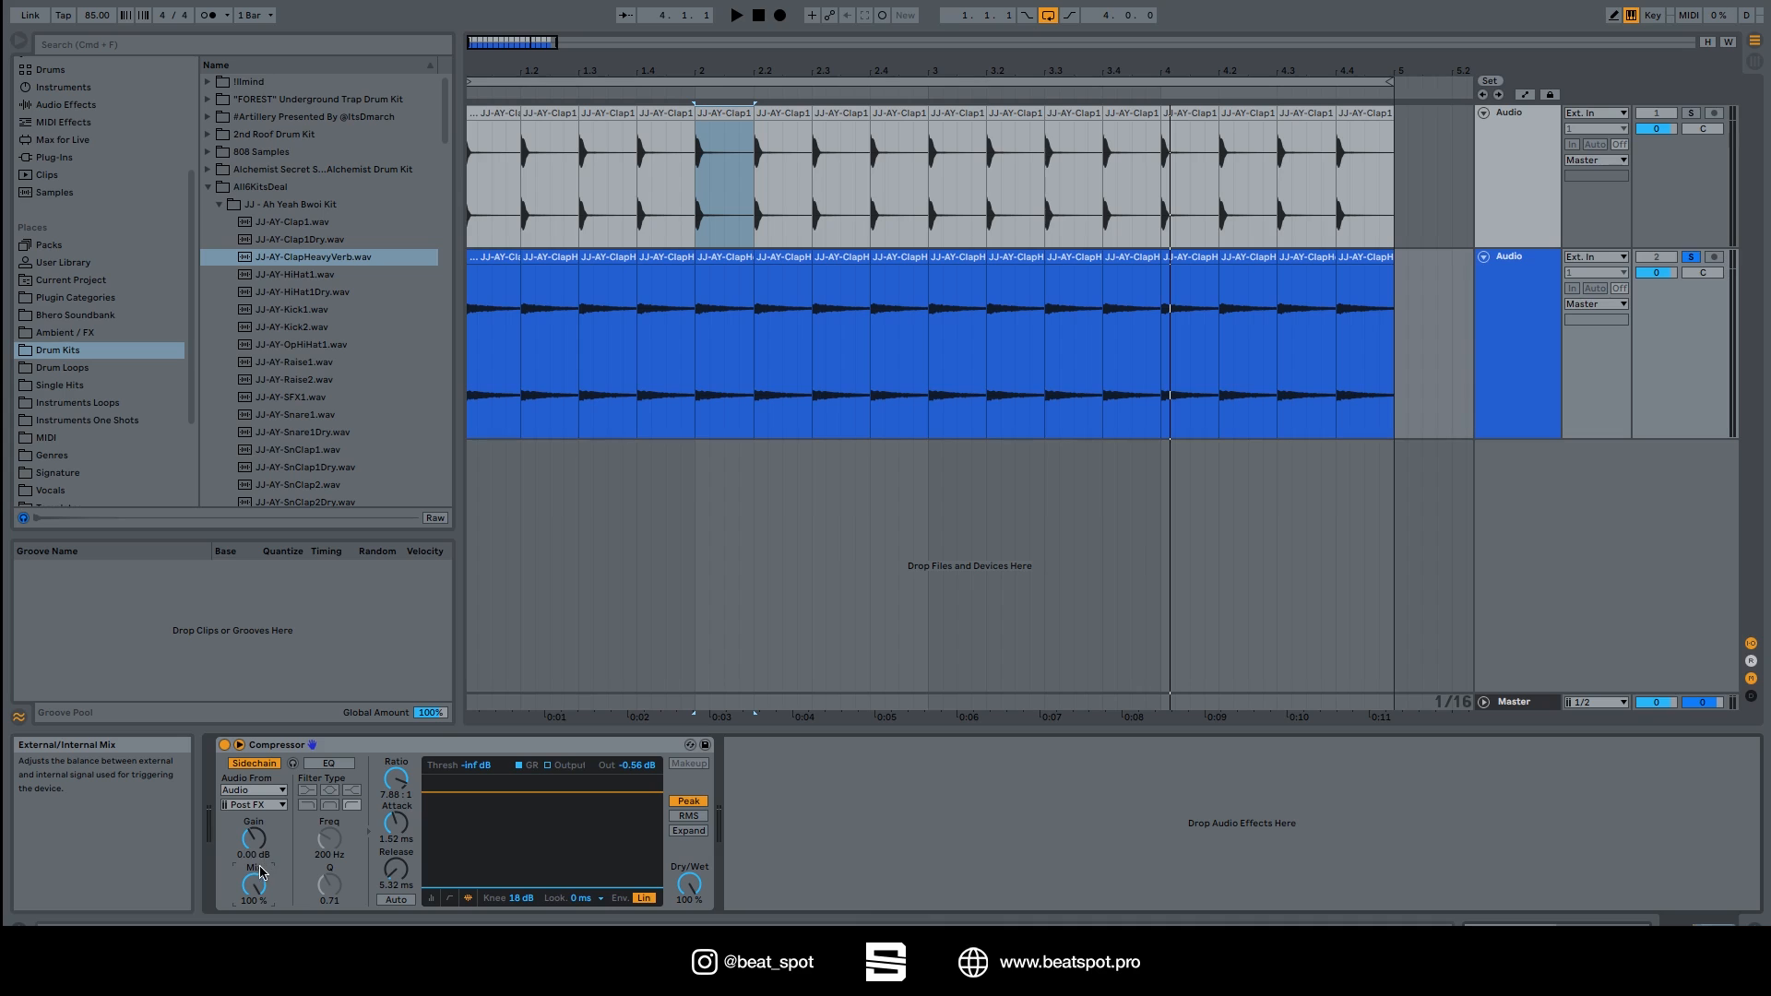
Step: Play the second track with Sidechain Listen on and raise its Compressor's threshold to -19.2 dB
click(293, 764)
key(space)
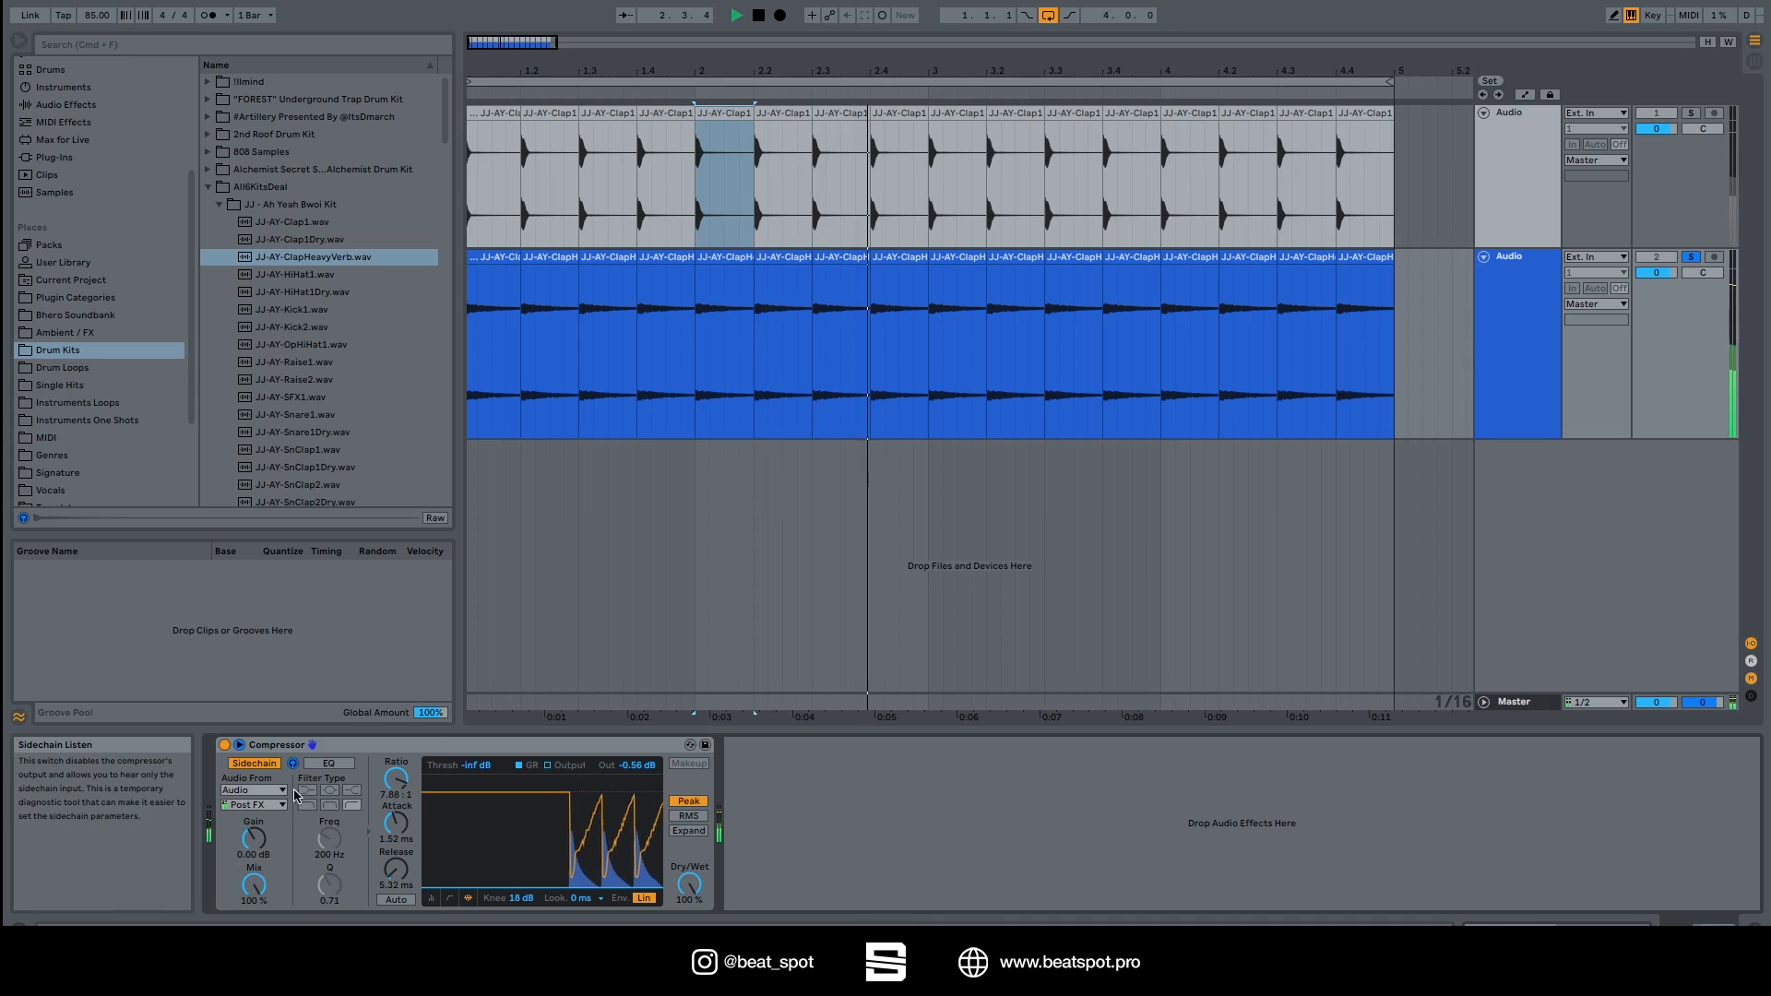
drag(445, 887, 448, 845)
key(space)
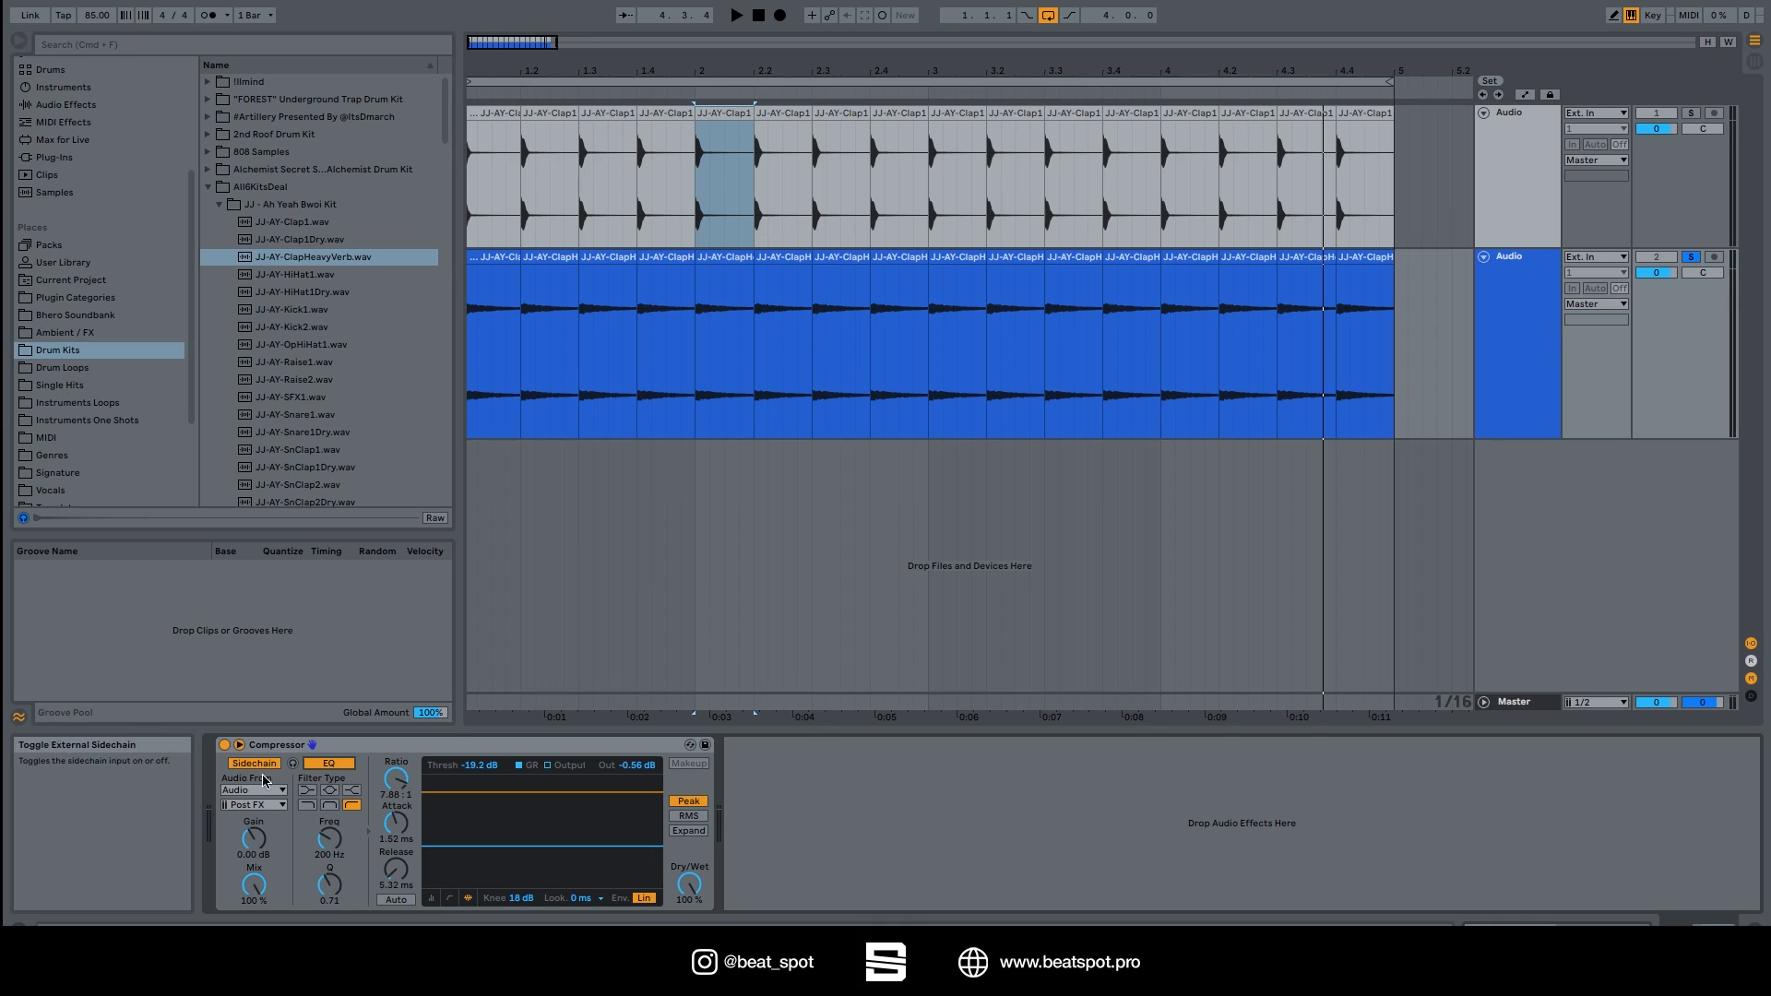
Step: During playback with Sidechain Listen on, set the sidechain EQ frequency to about 3.42 kHz and its Q to about 0.52
key(space)
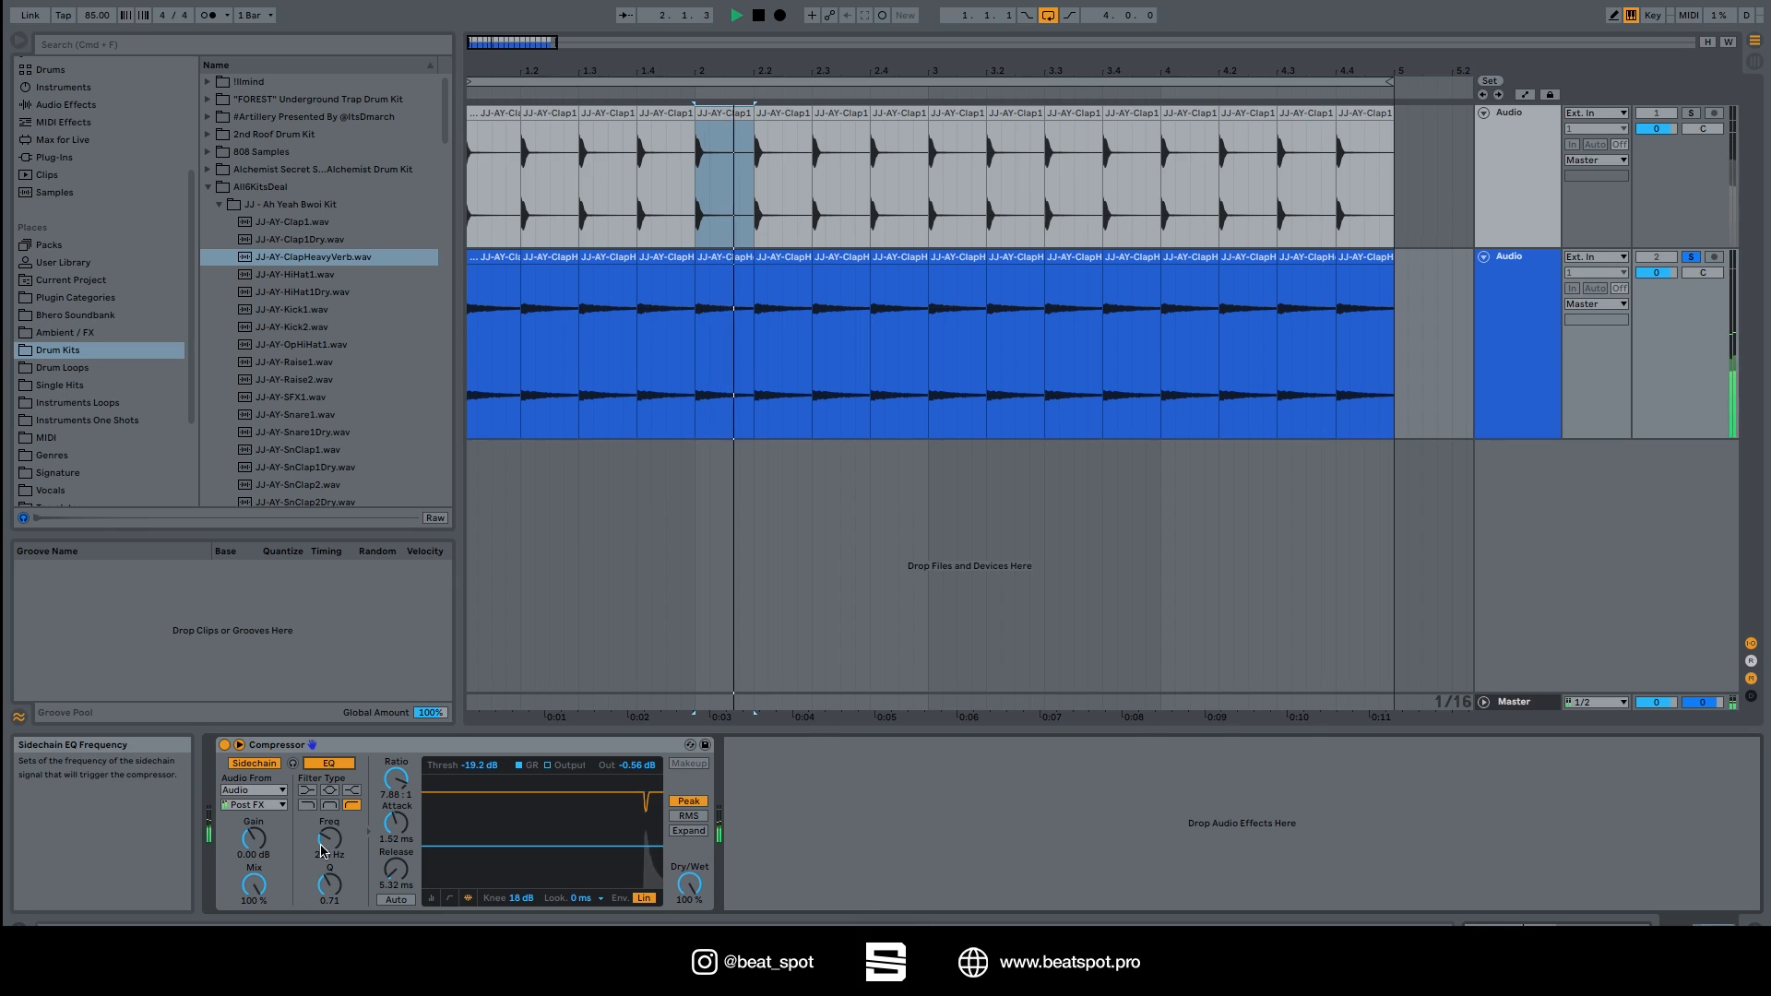
click(294, 764)
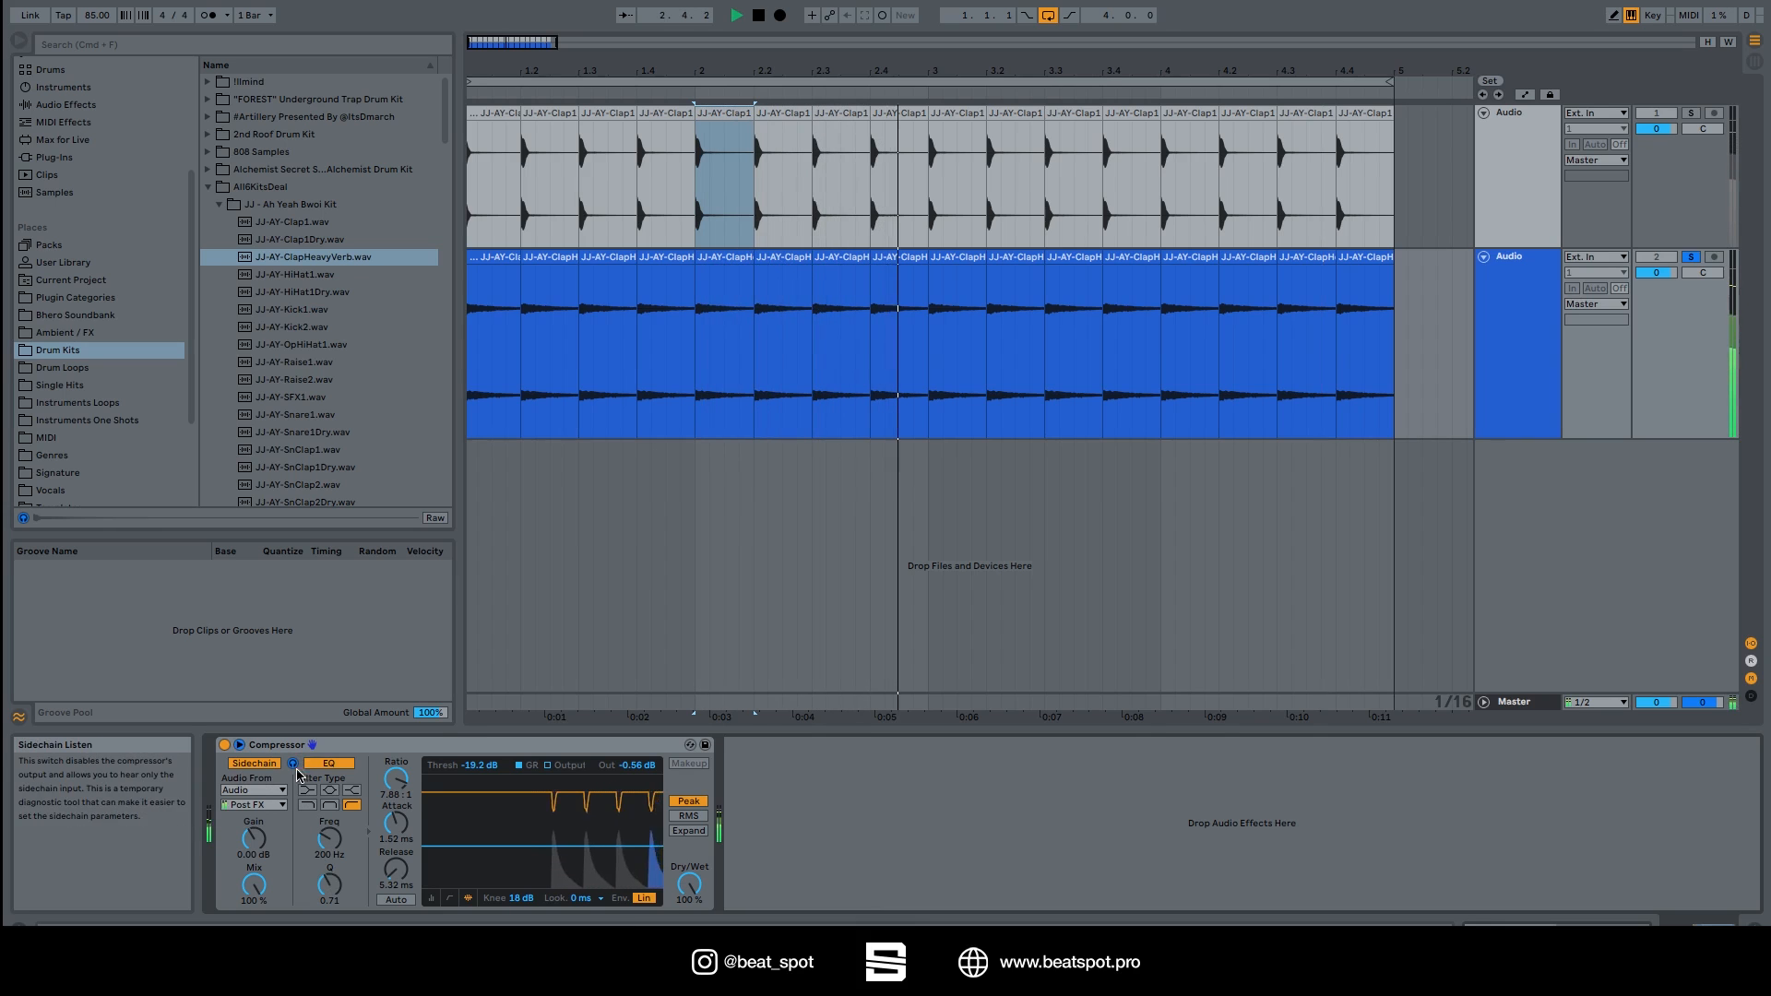
drag(335, 849, 335, 766)
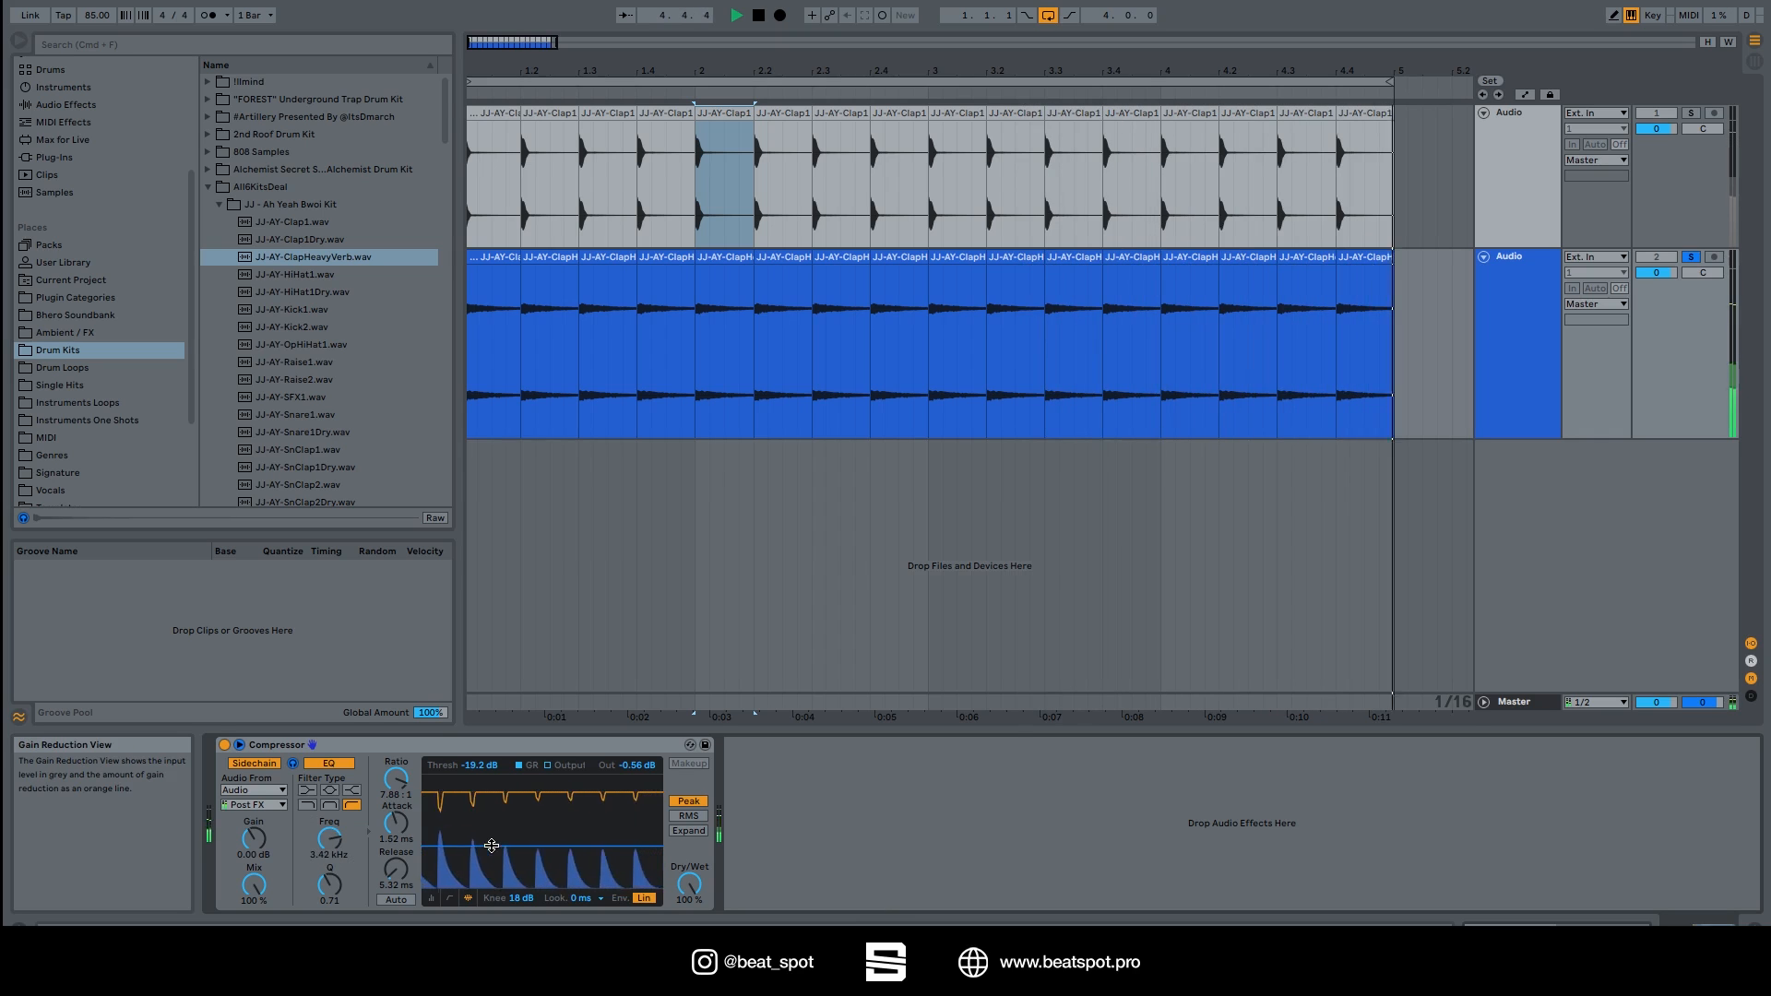
mouse_move(329, 886)
mouse_down()
mouse_move(329, 821)
mouse_move(330, 893)
mouse_up()
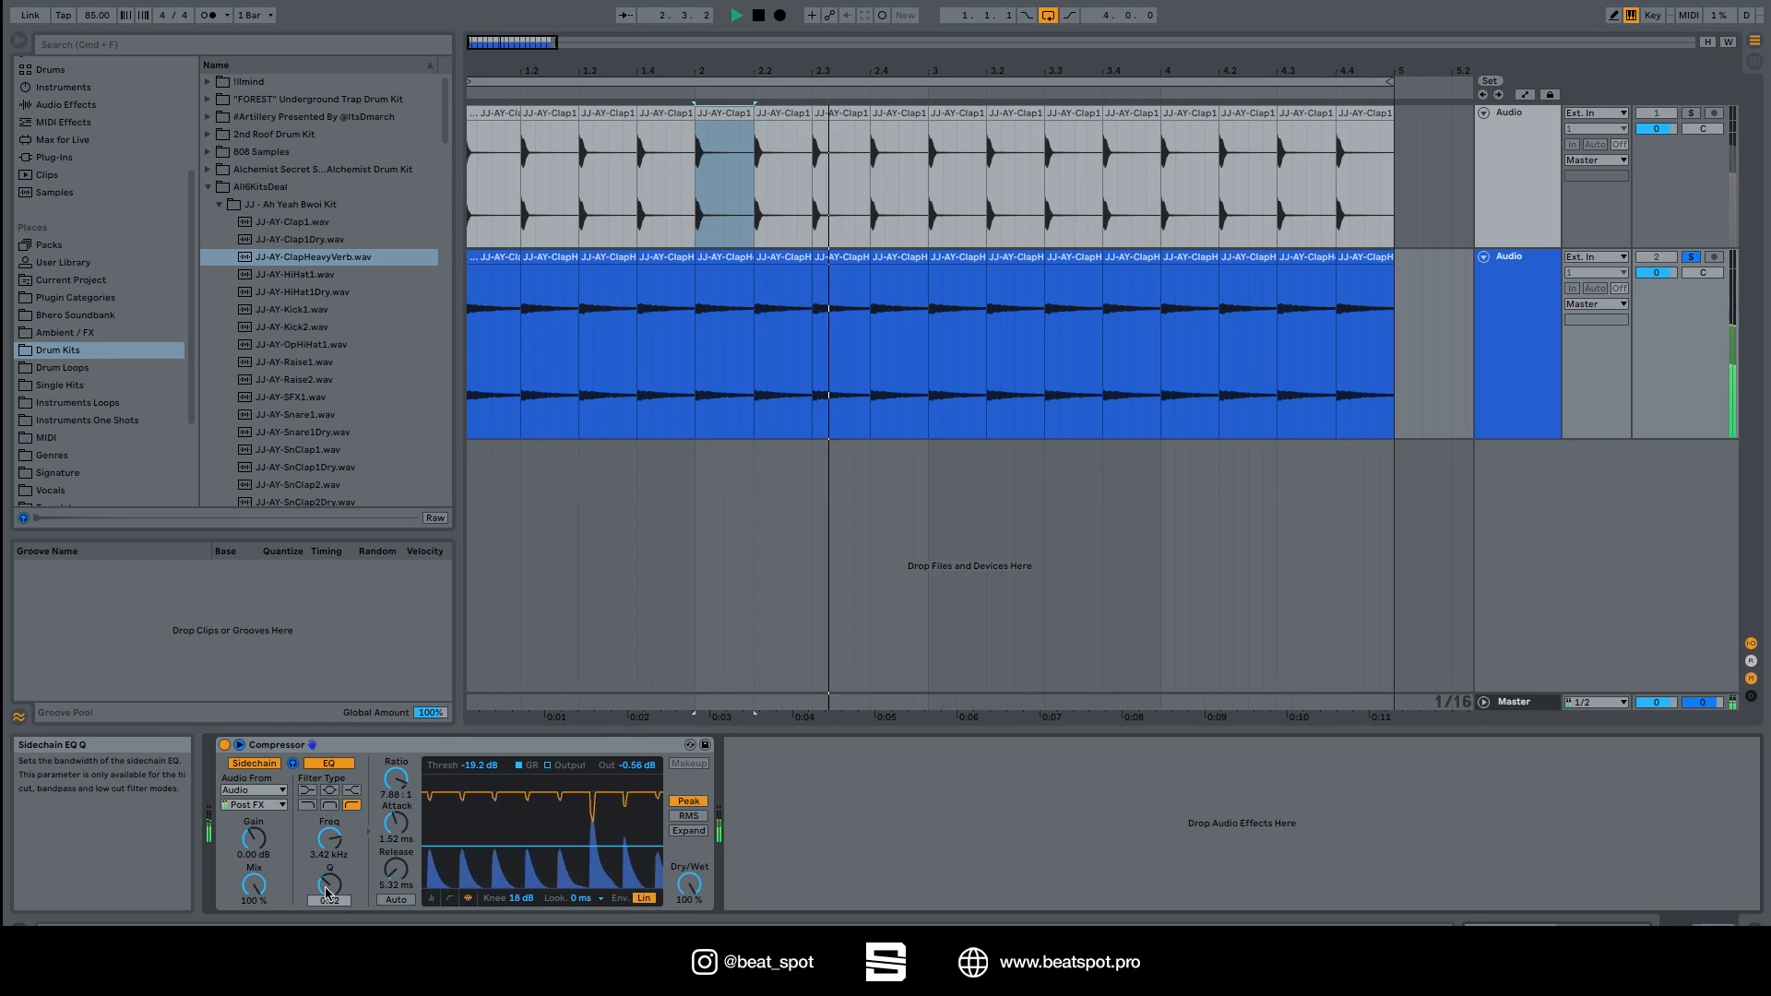
Step: Try other sidechain EQ filter types, return to the high-pass filter and set its frequency to about 2.19 kHz
click(329, 805)
click(334, 791)
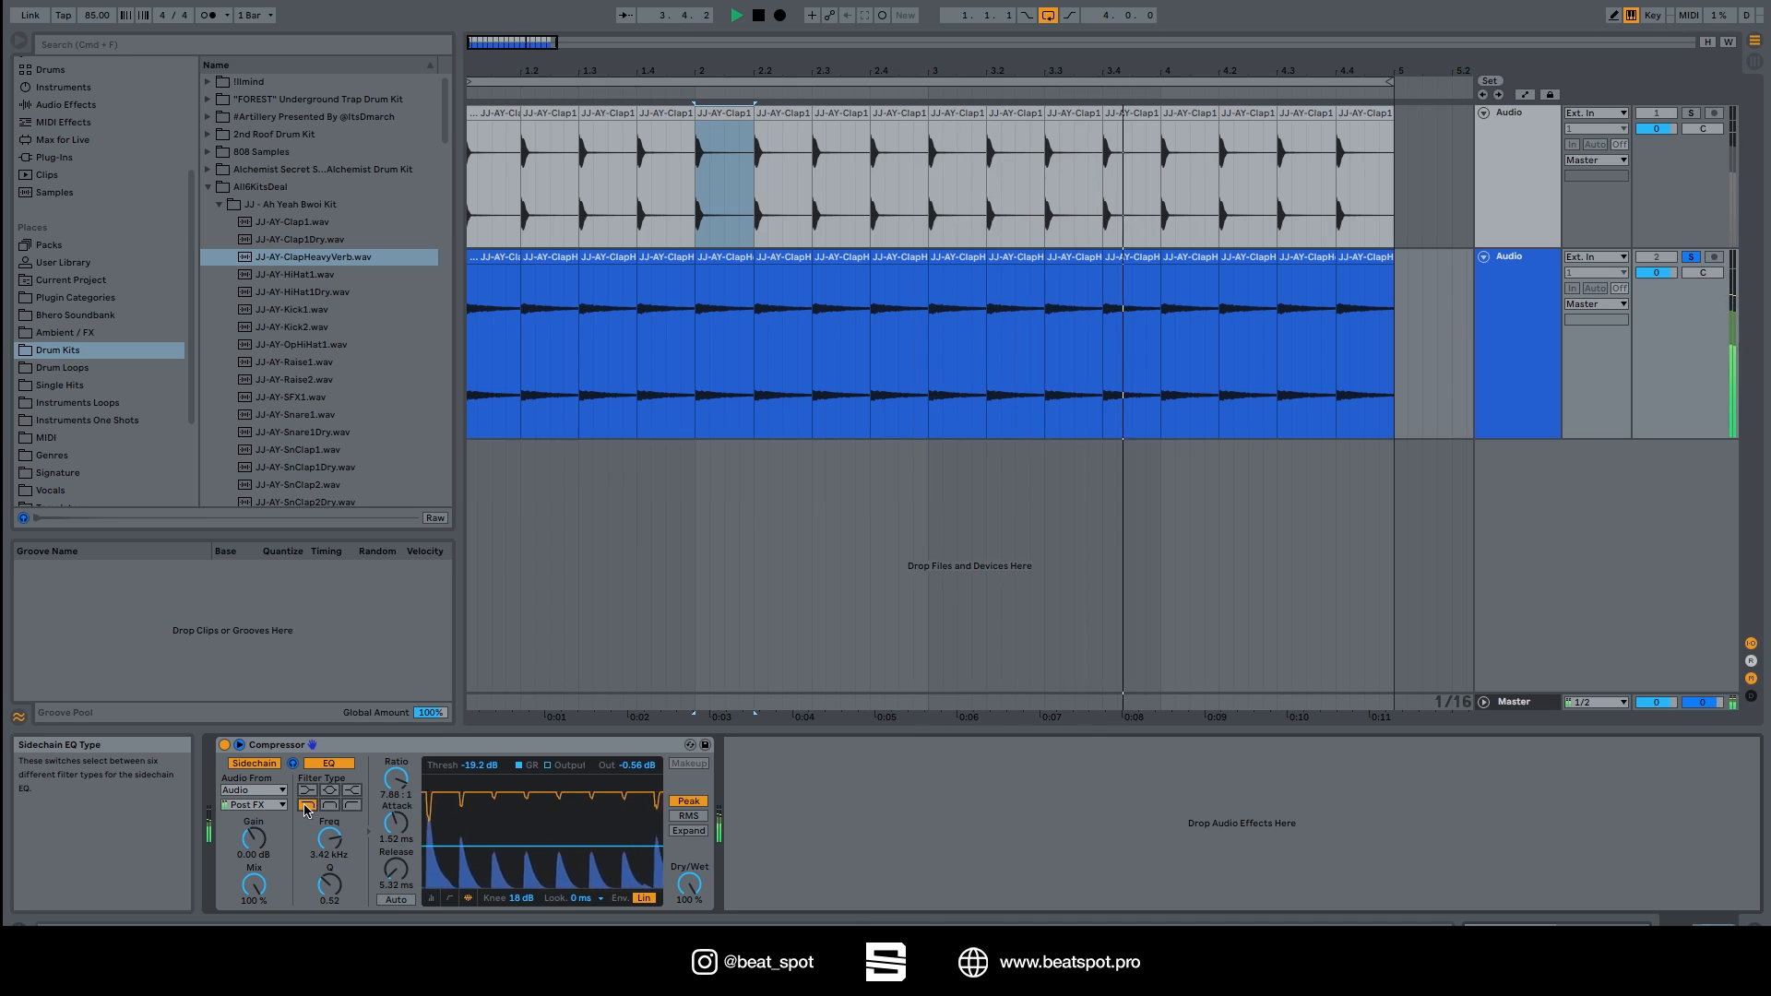
click(351, 806)
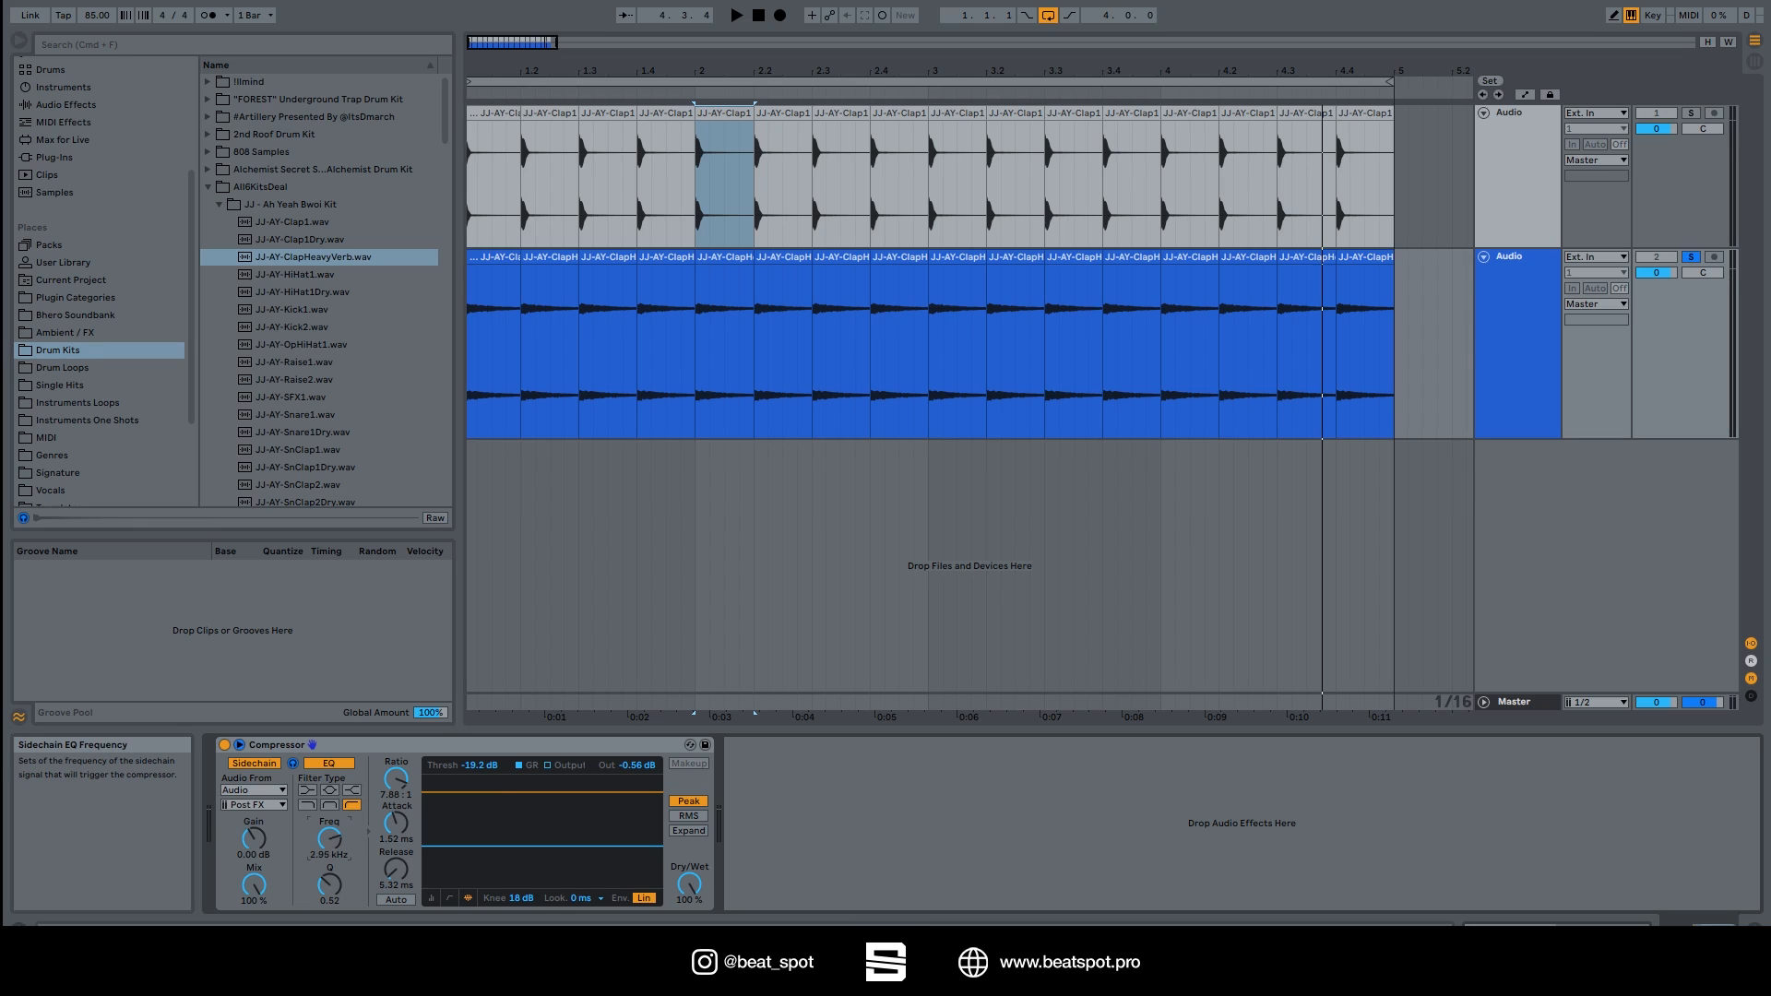
drag(329, 839, 330, 829)
Step: Play the second track with its external sidechain off and switch the Compressor's display from gain reduction to Output
key(space)
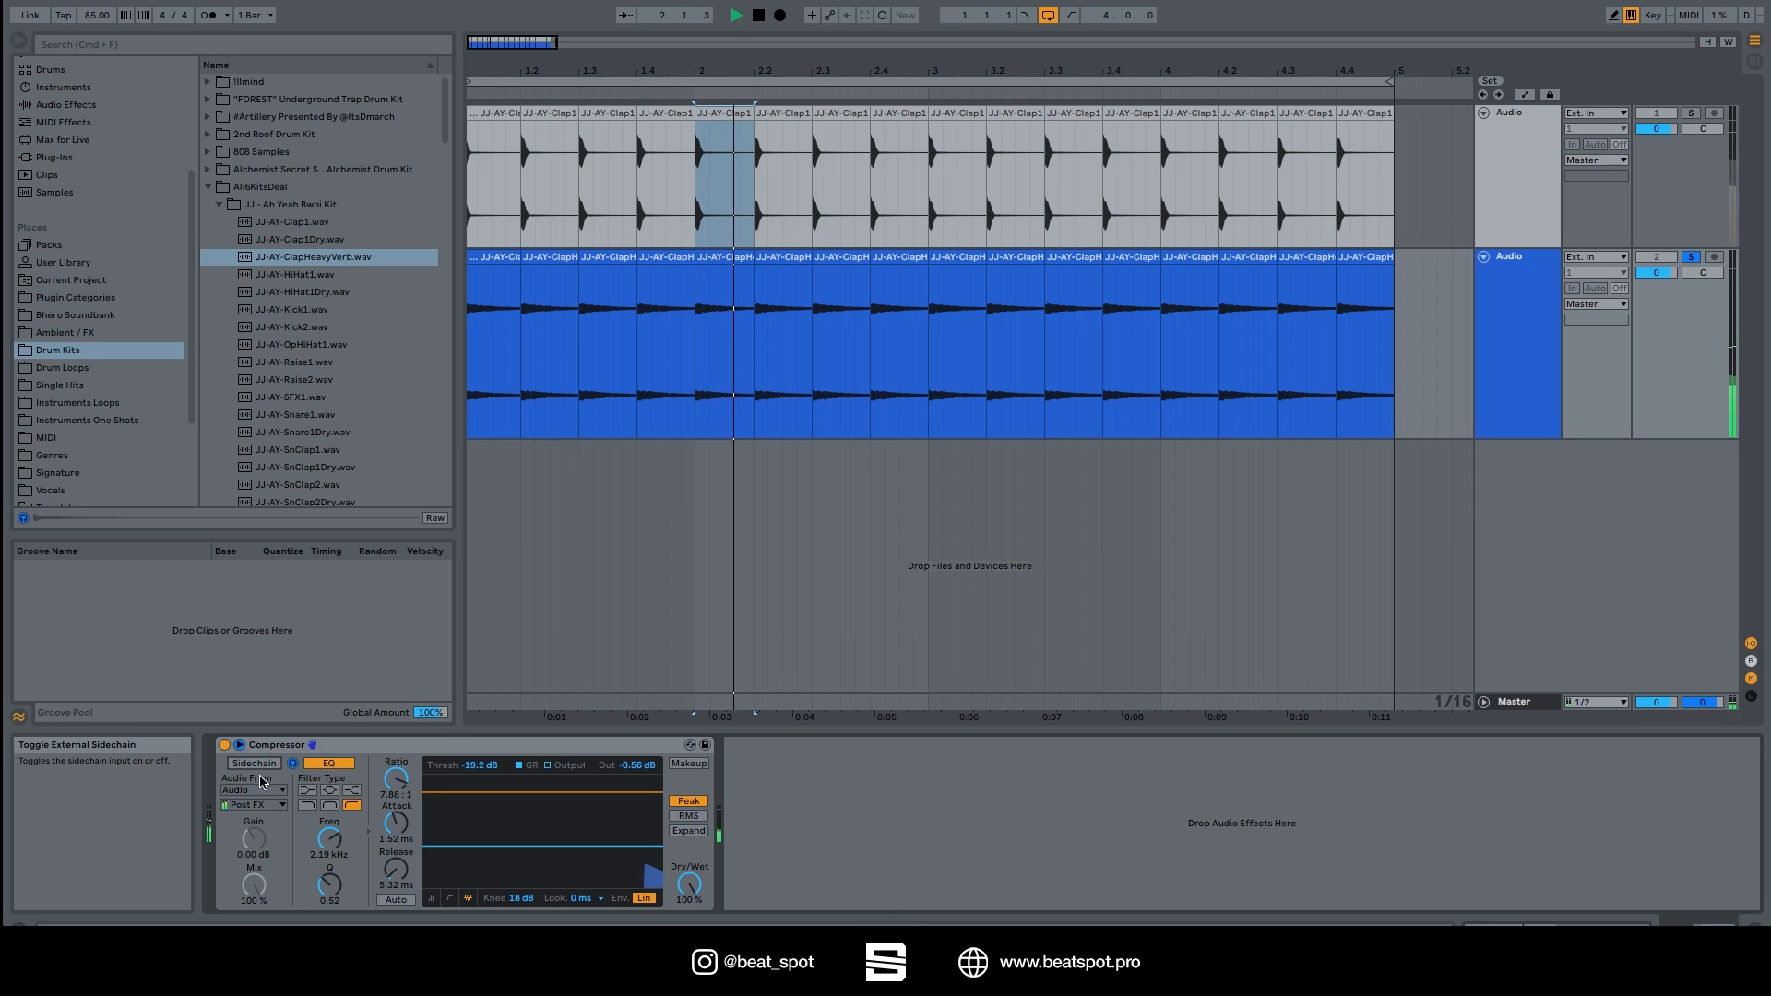
click(554, 766)
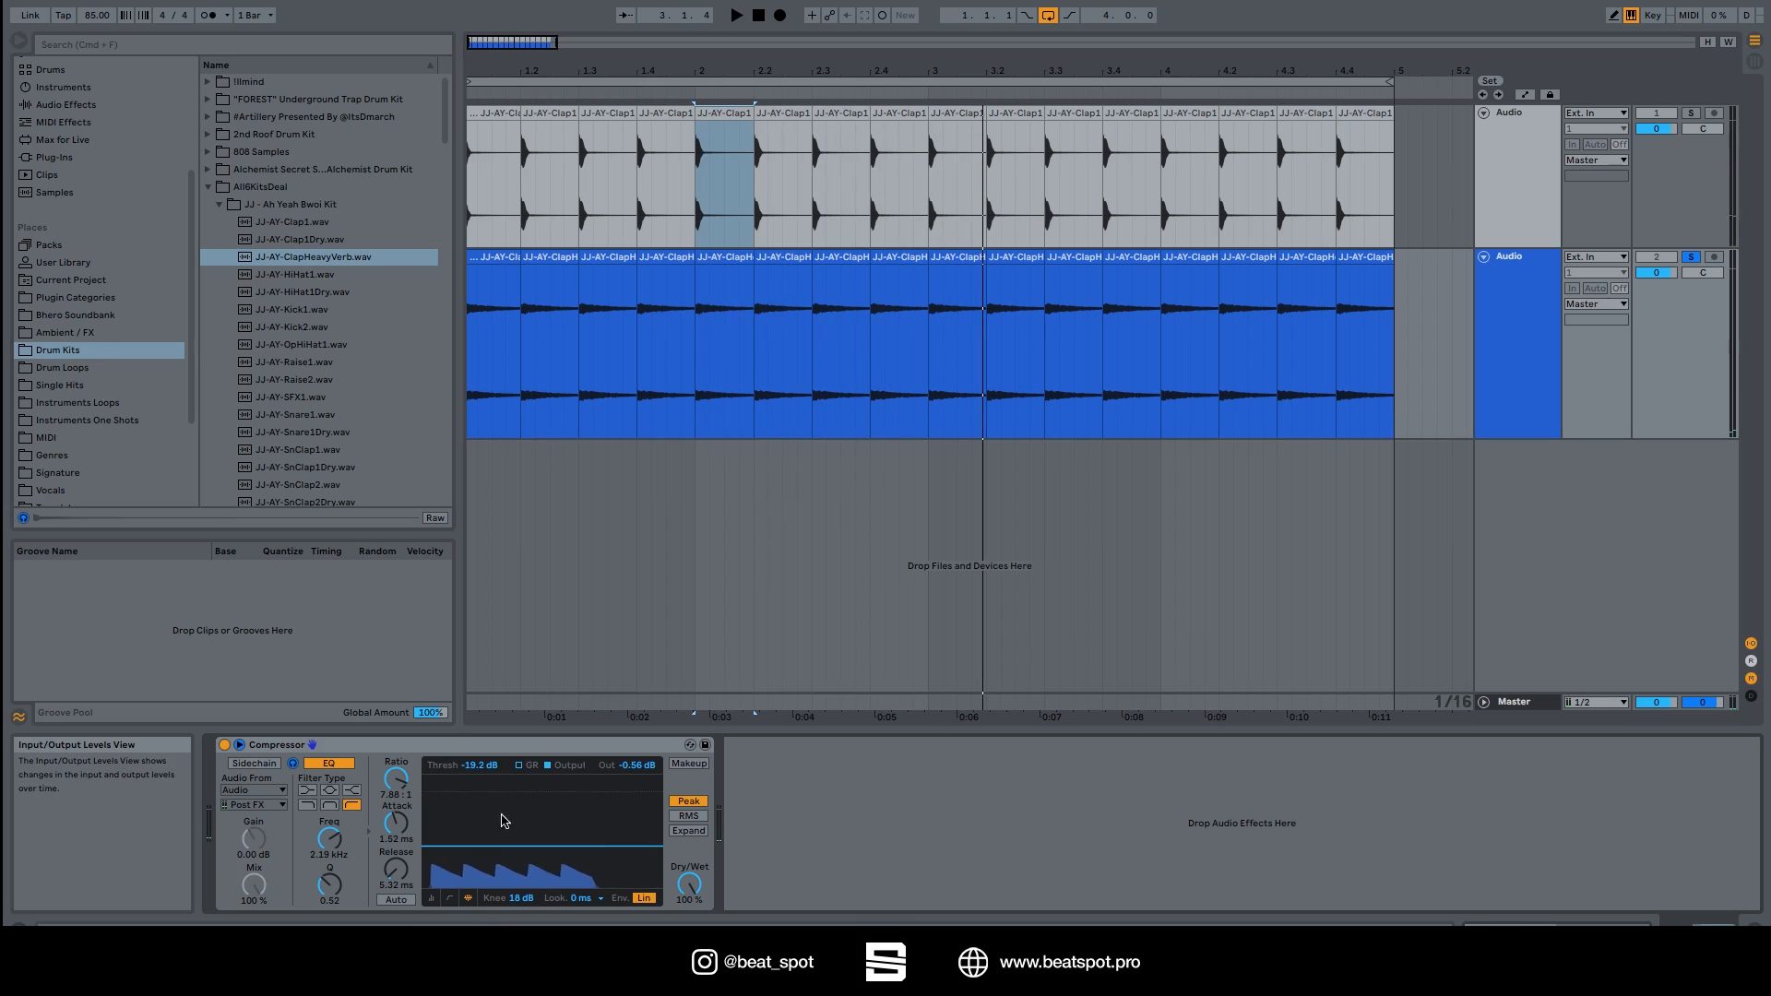
click(434, 750)
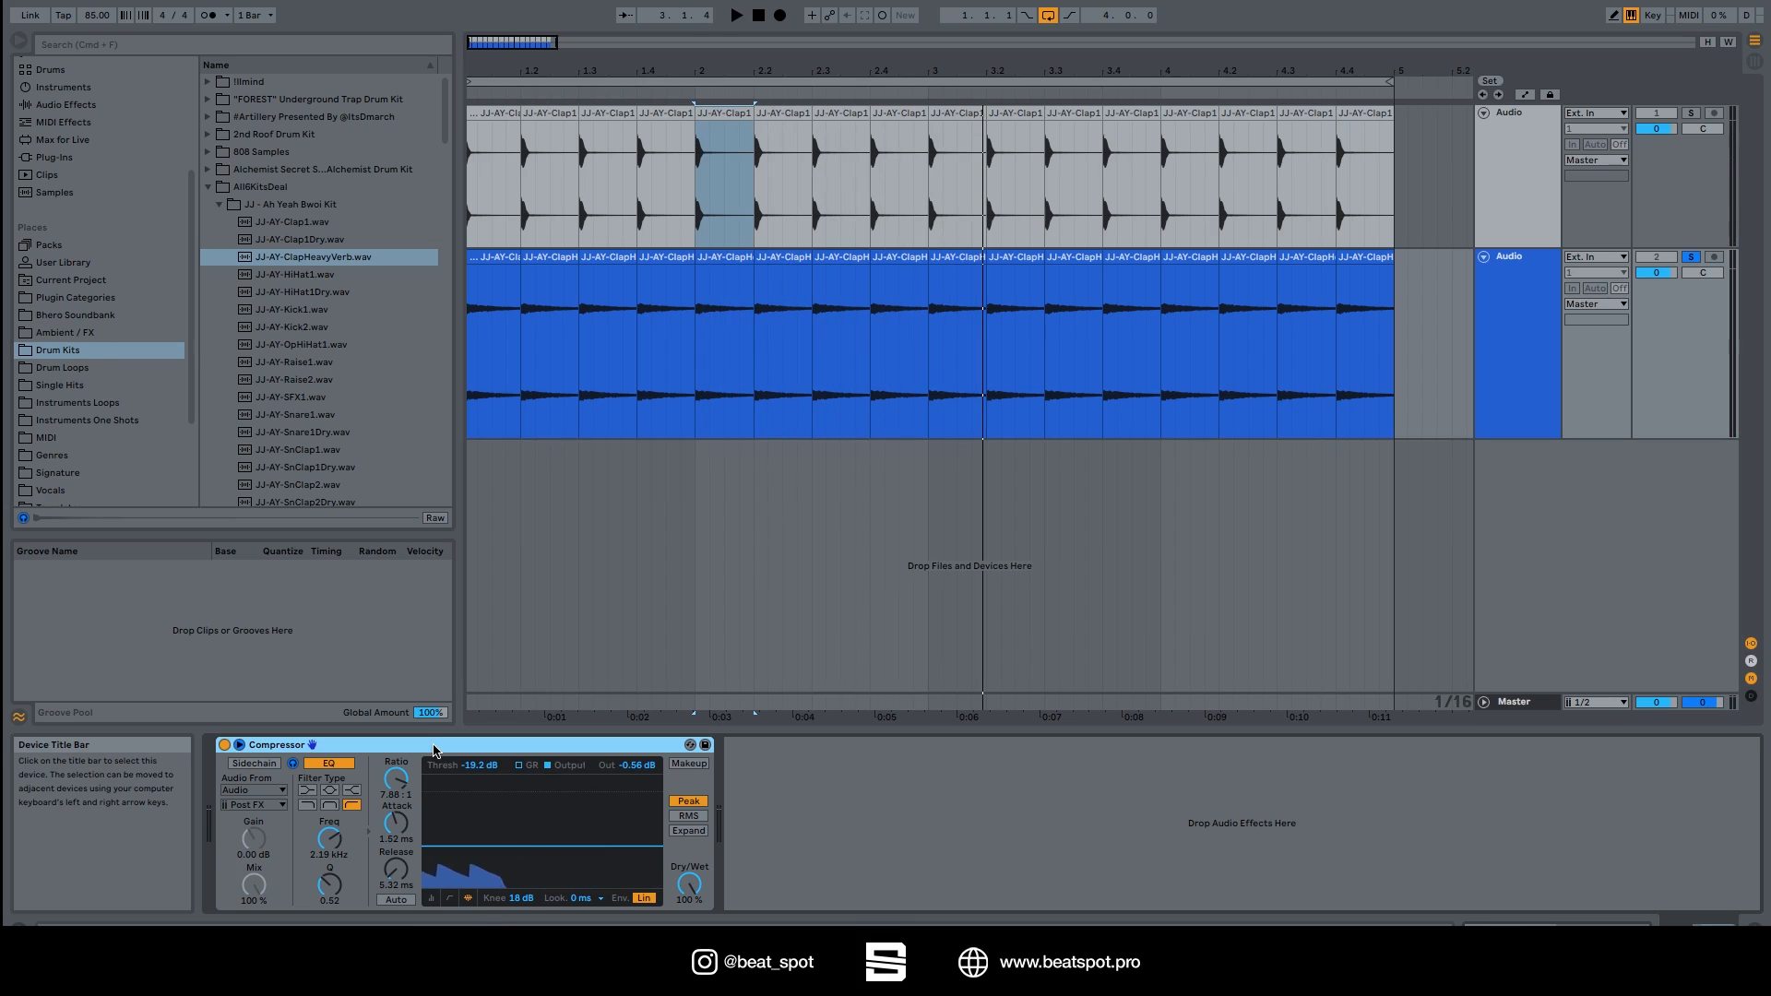
Step: Turn off the external sidechain on the first track's Compressor, enable its sidechain EQ and start playback
click(1499, 203)
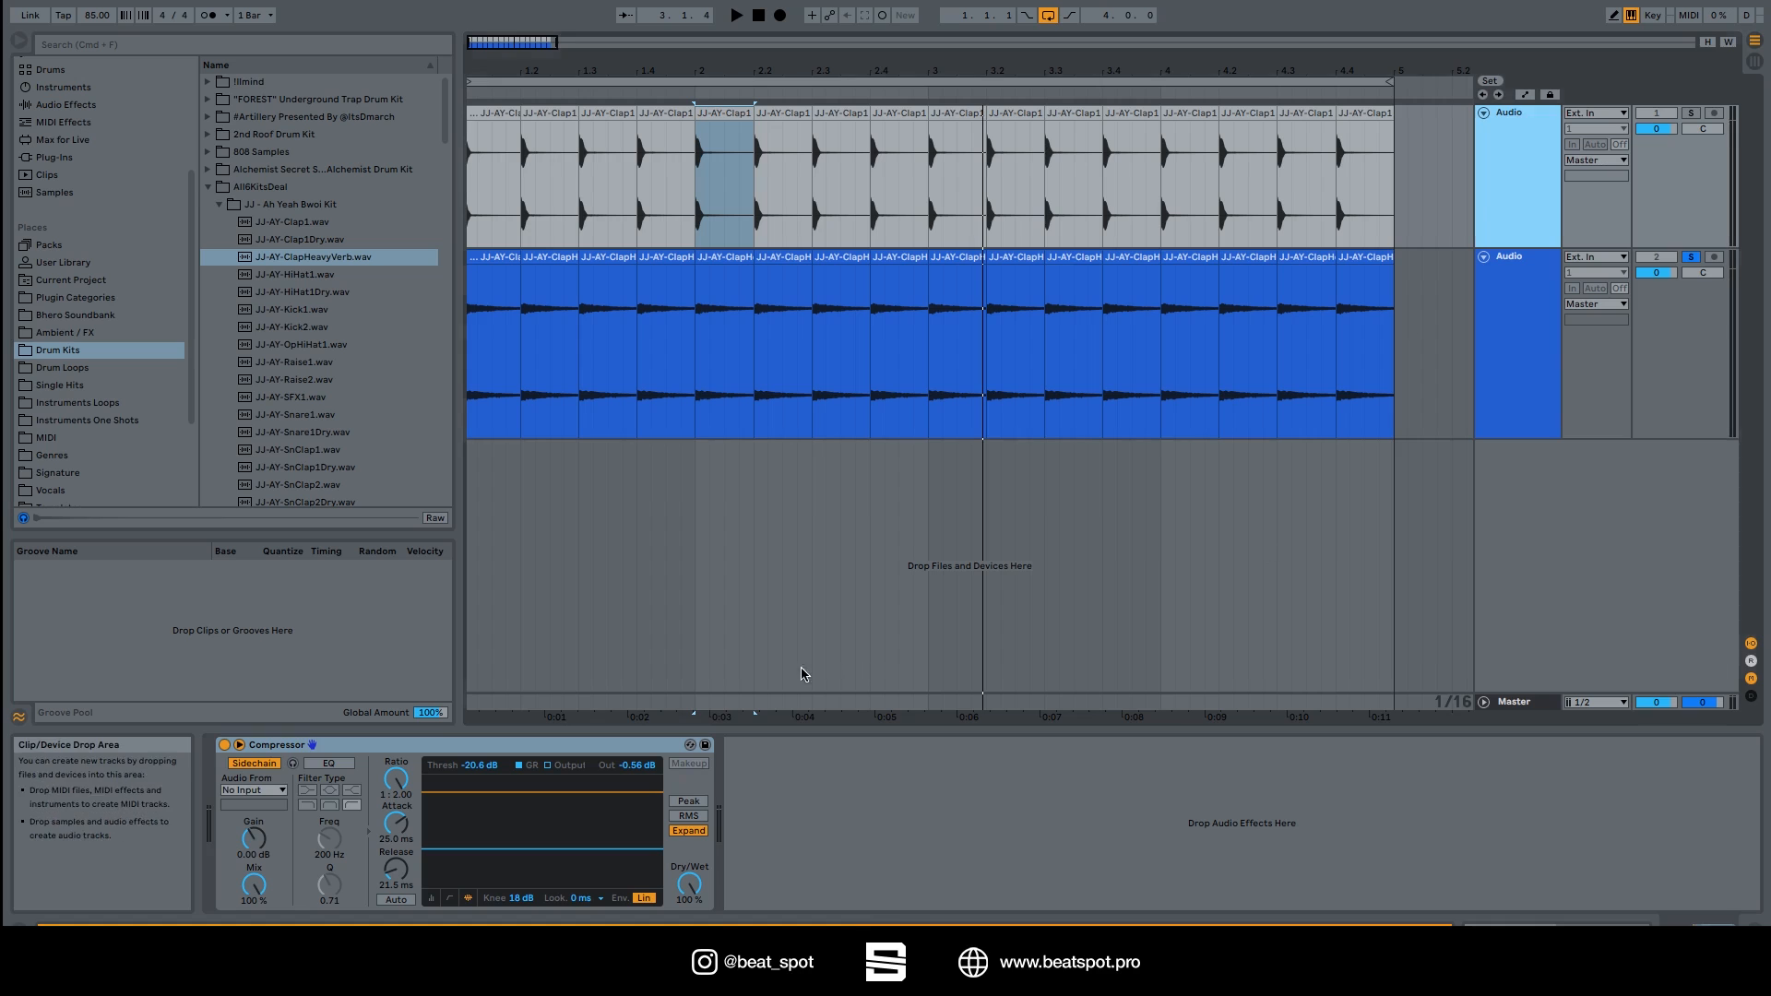
click(254, 763)
key(space)
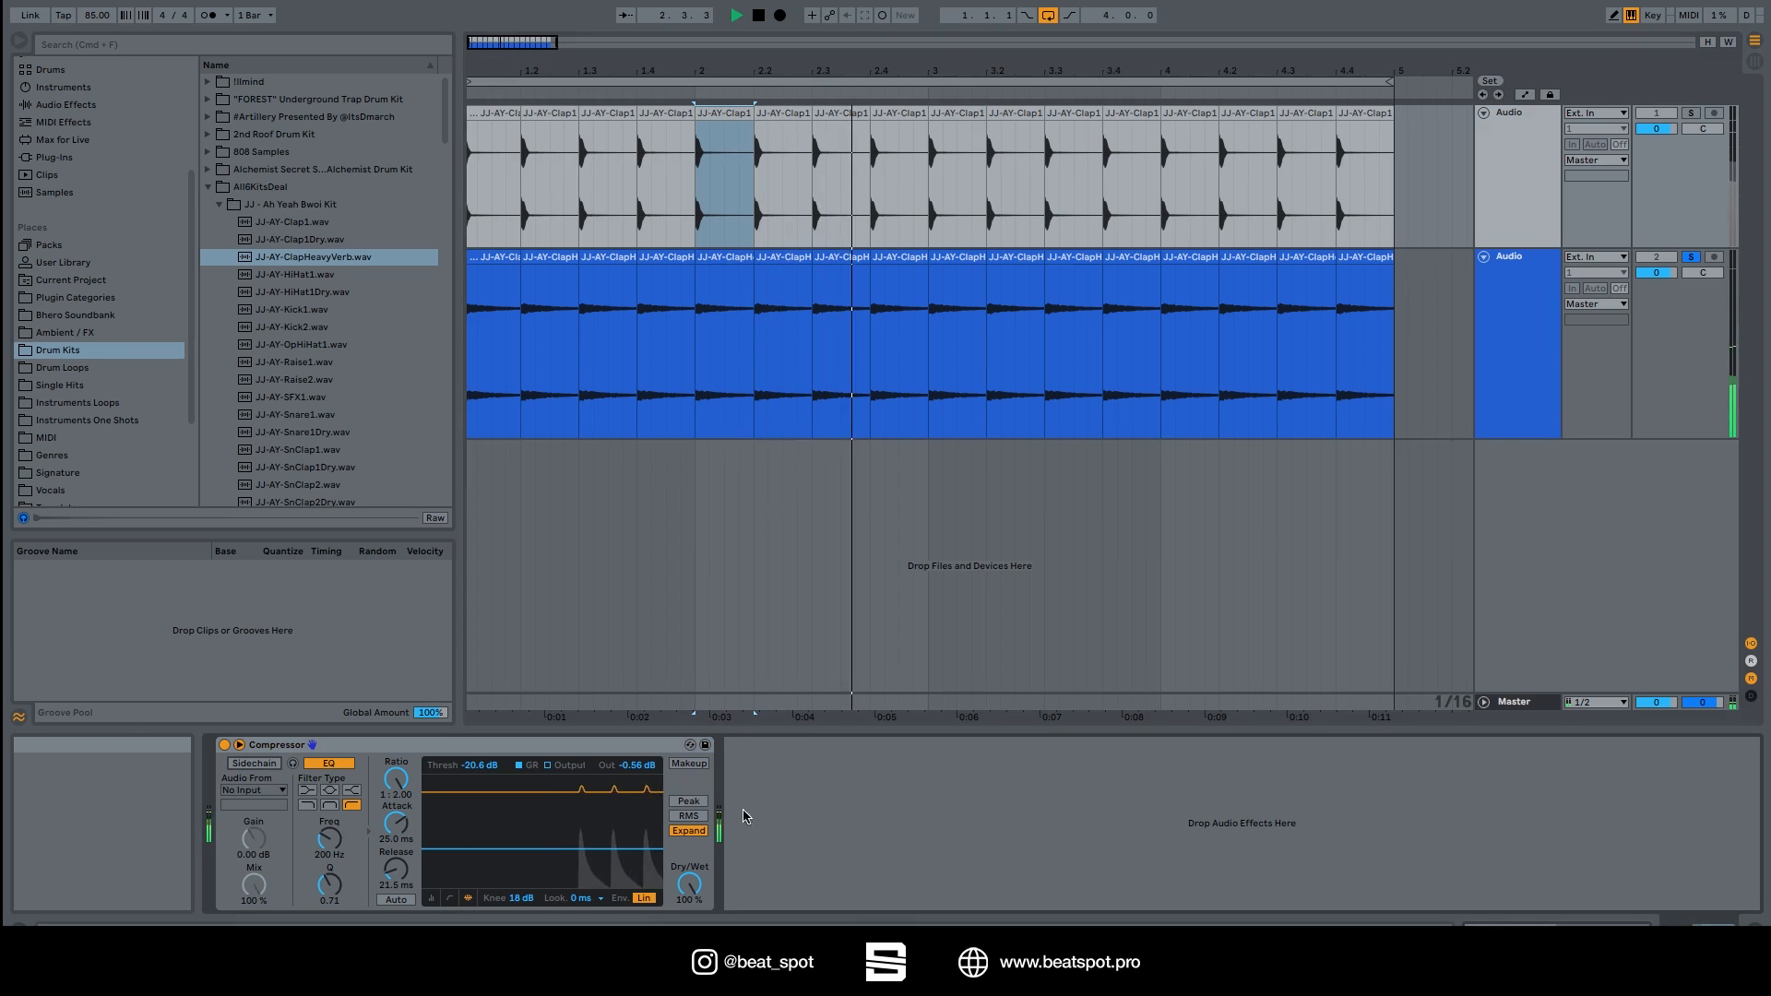
Step: Switch the first track's Compressor to Peak mode, unsolo the second track and restart playback
click(685, 802)
click(1690, 257)
key(space)
key(space)
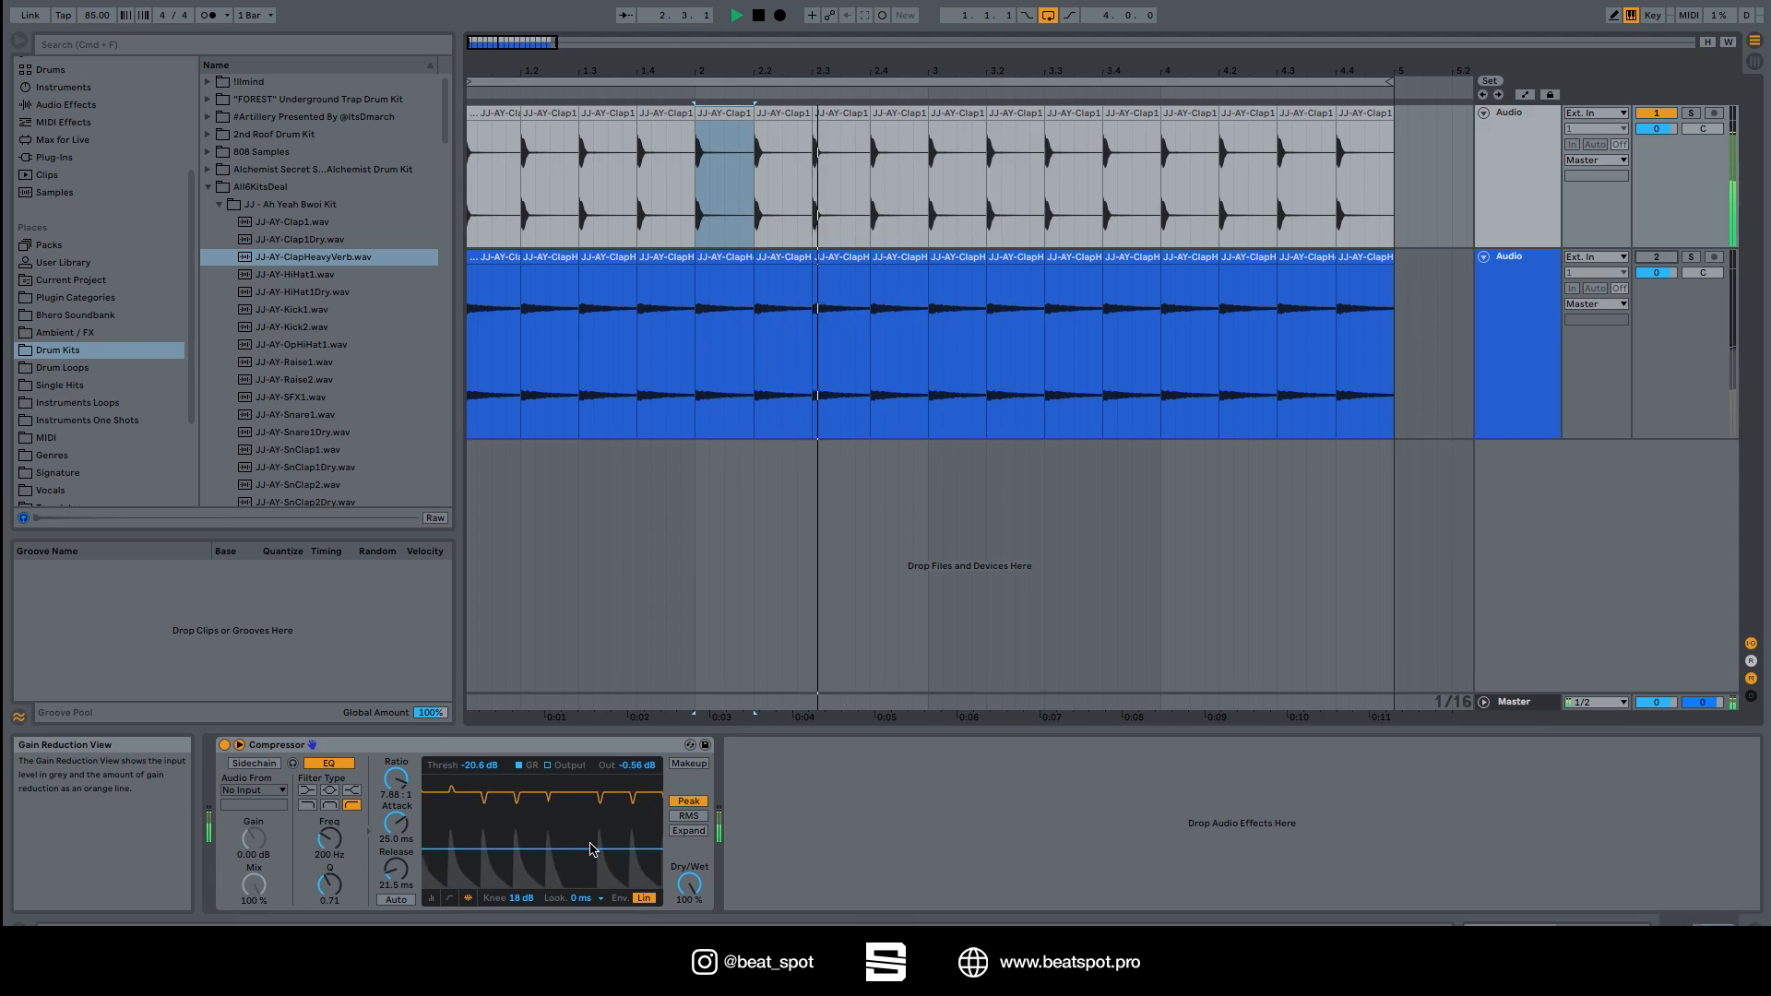
Step: Set the first track's Compressor threshold to -inf dB and its sidechain EQ frequency to about 9.16 kHz, and play
drag(588, 850, 588, 862)
drag(330, 839, 330, 757)
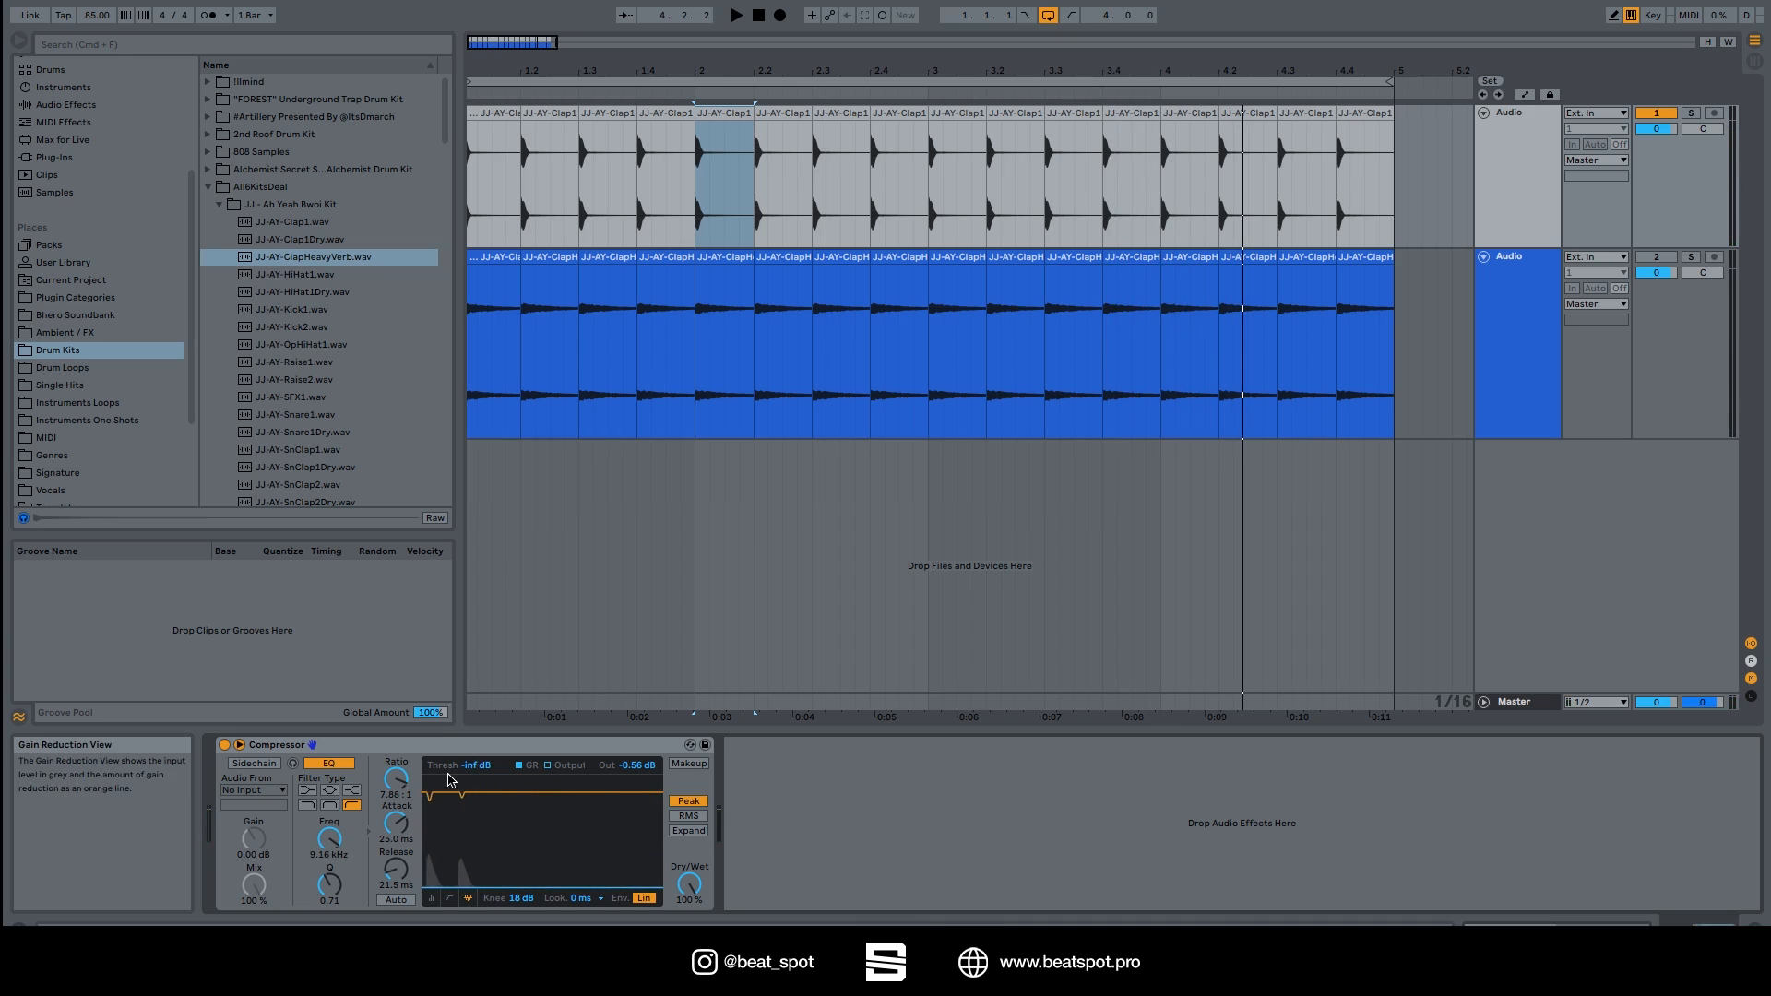
key(space)
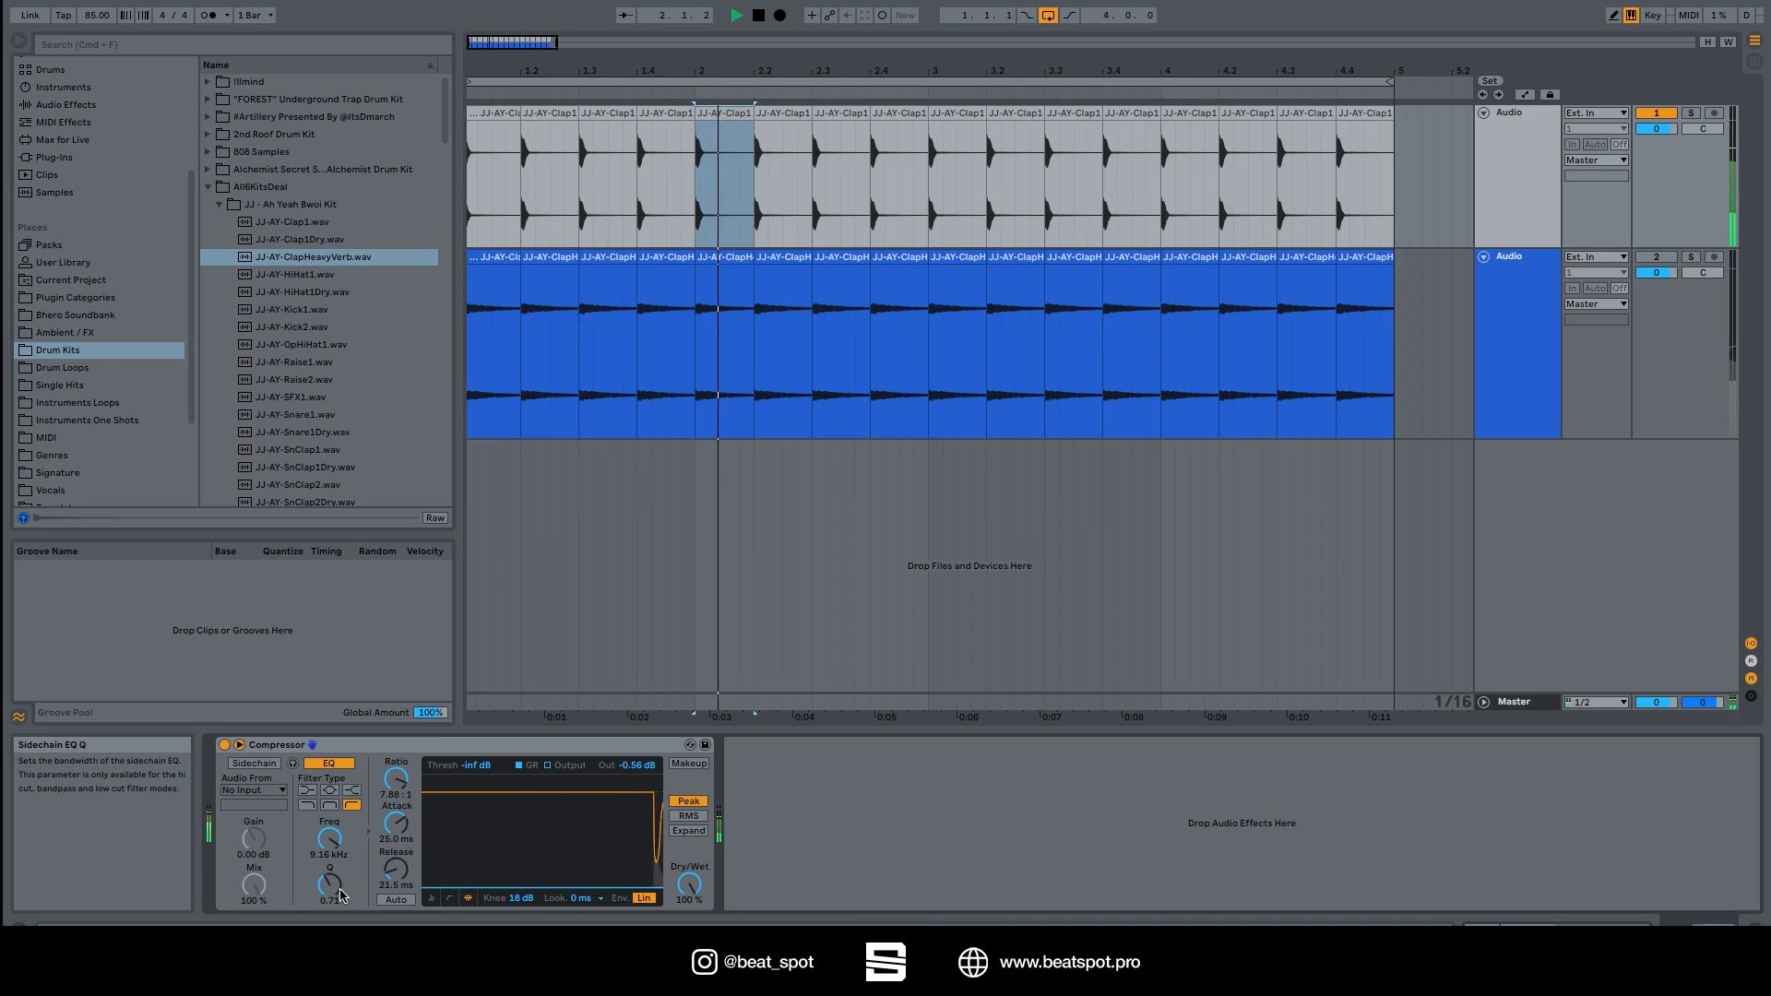
Step: Sweep the sidechain EQ frequency down, raise it to 15.0 kHz and play the first track with that setting
drag(329, 856, 330, 933)
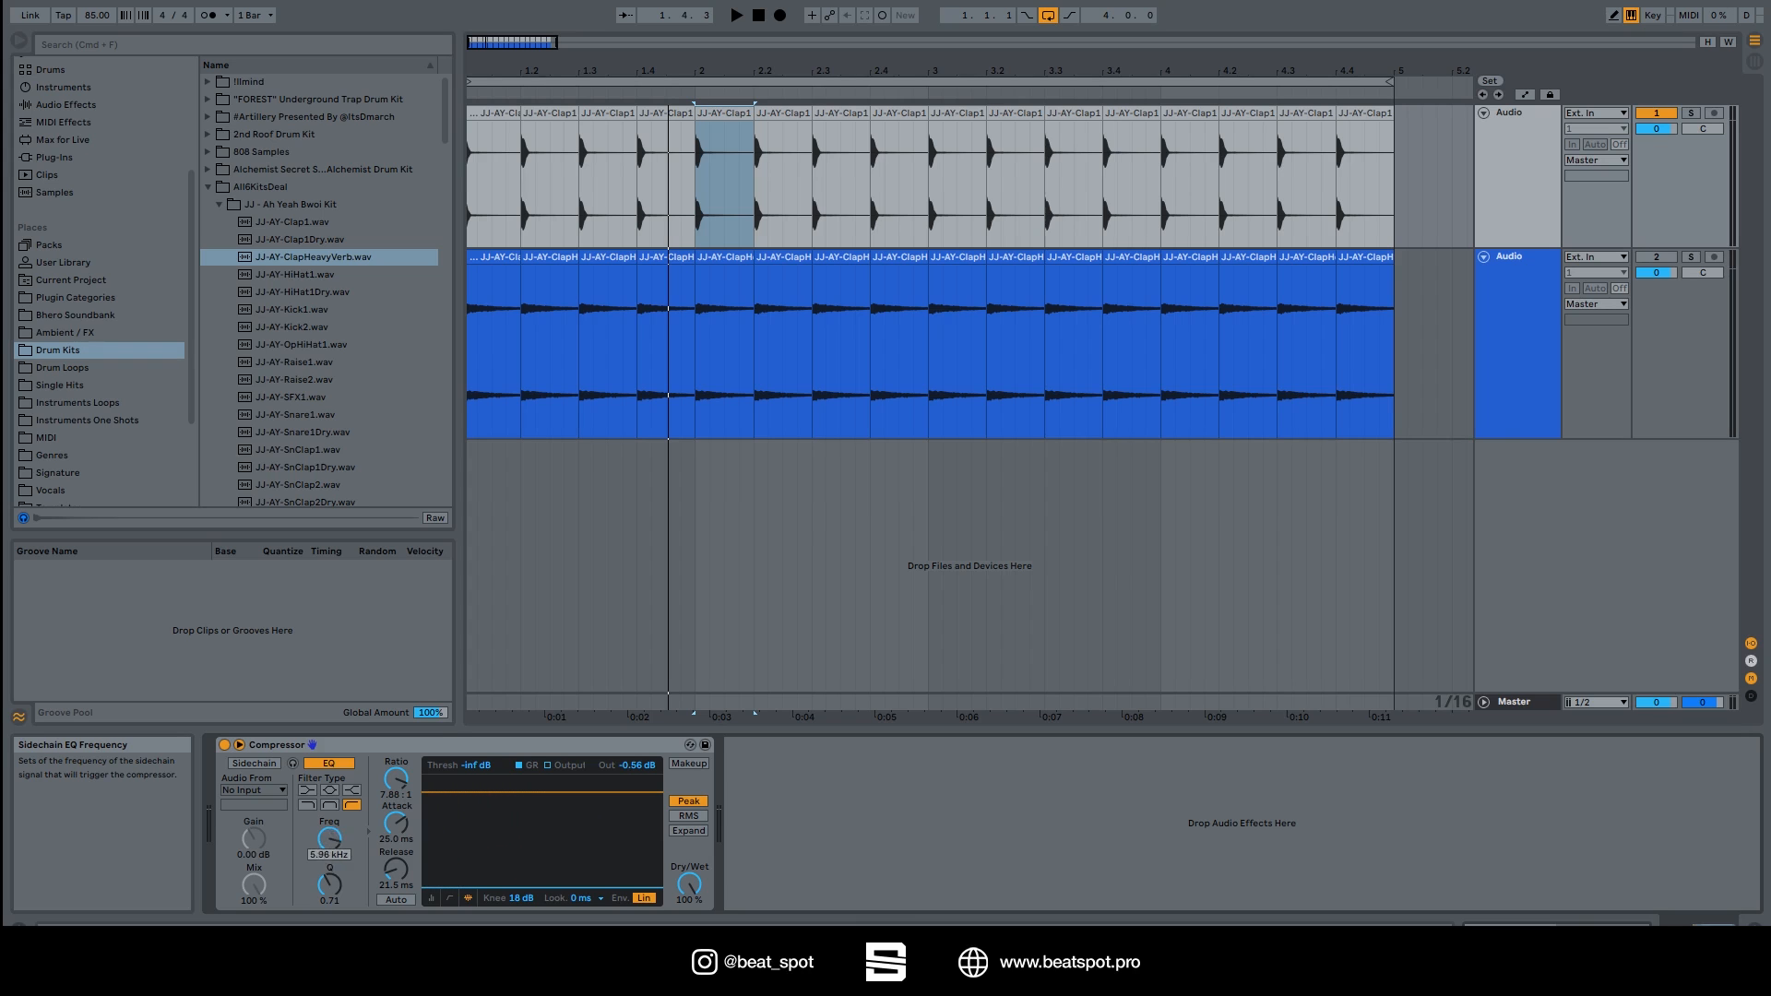
drag(329, 853, 329, 845)
key(space)
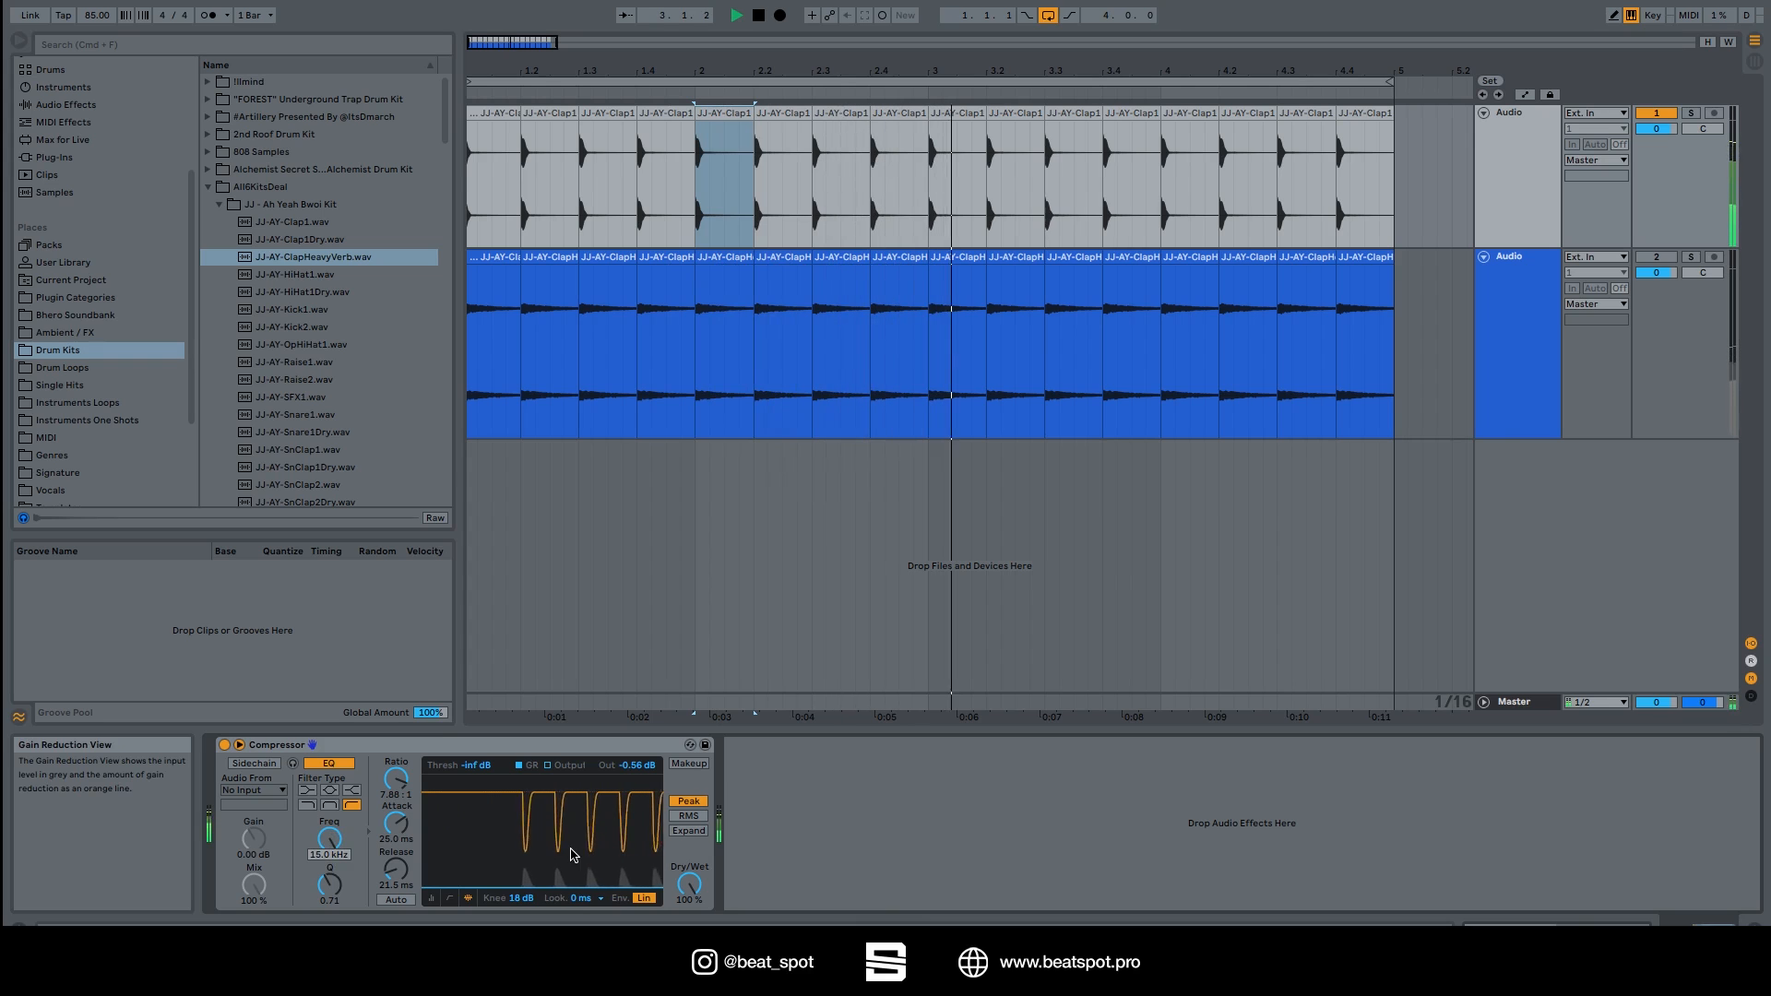
key(space)
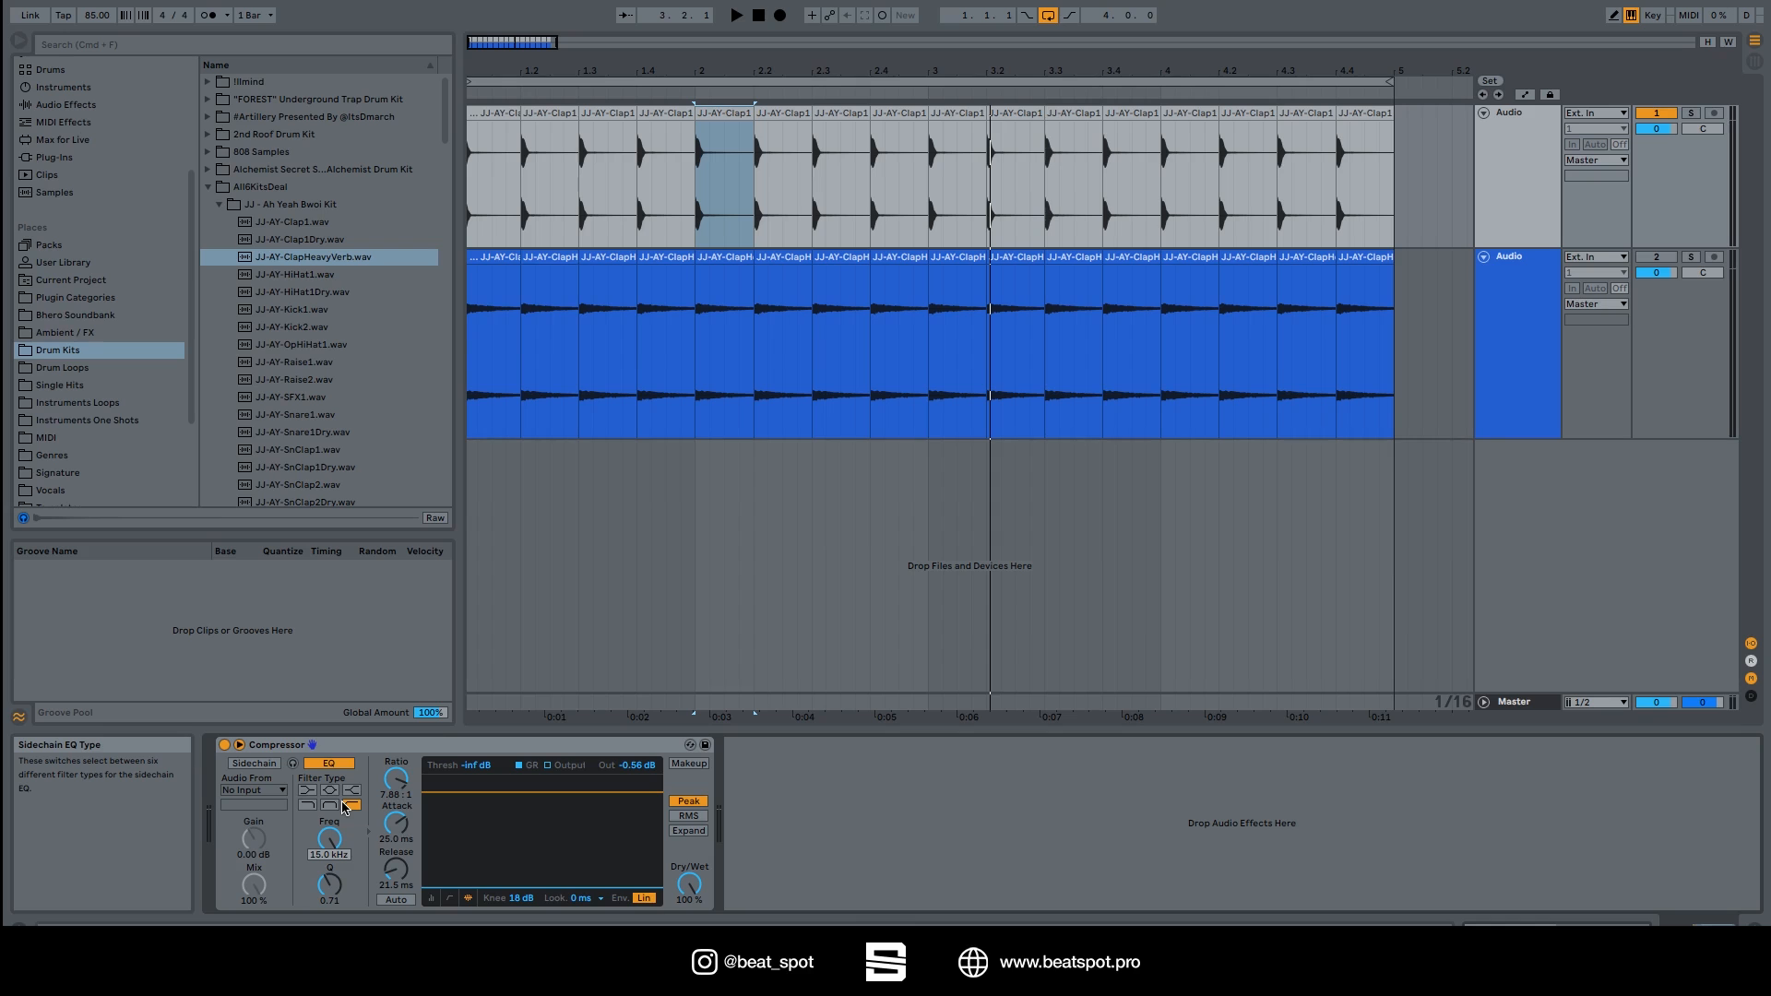
Step: Set the first track's Compressor Dry/Wet to about 49% and play the clap track to hear the blend
key(space)
drag(699, 892, 699, 936)
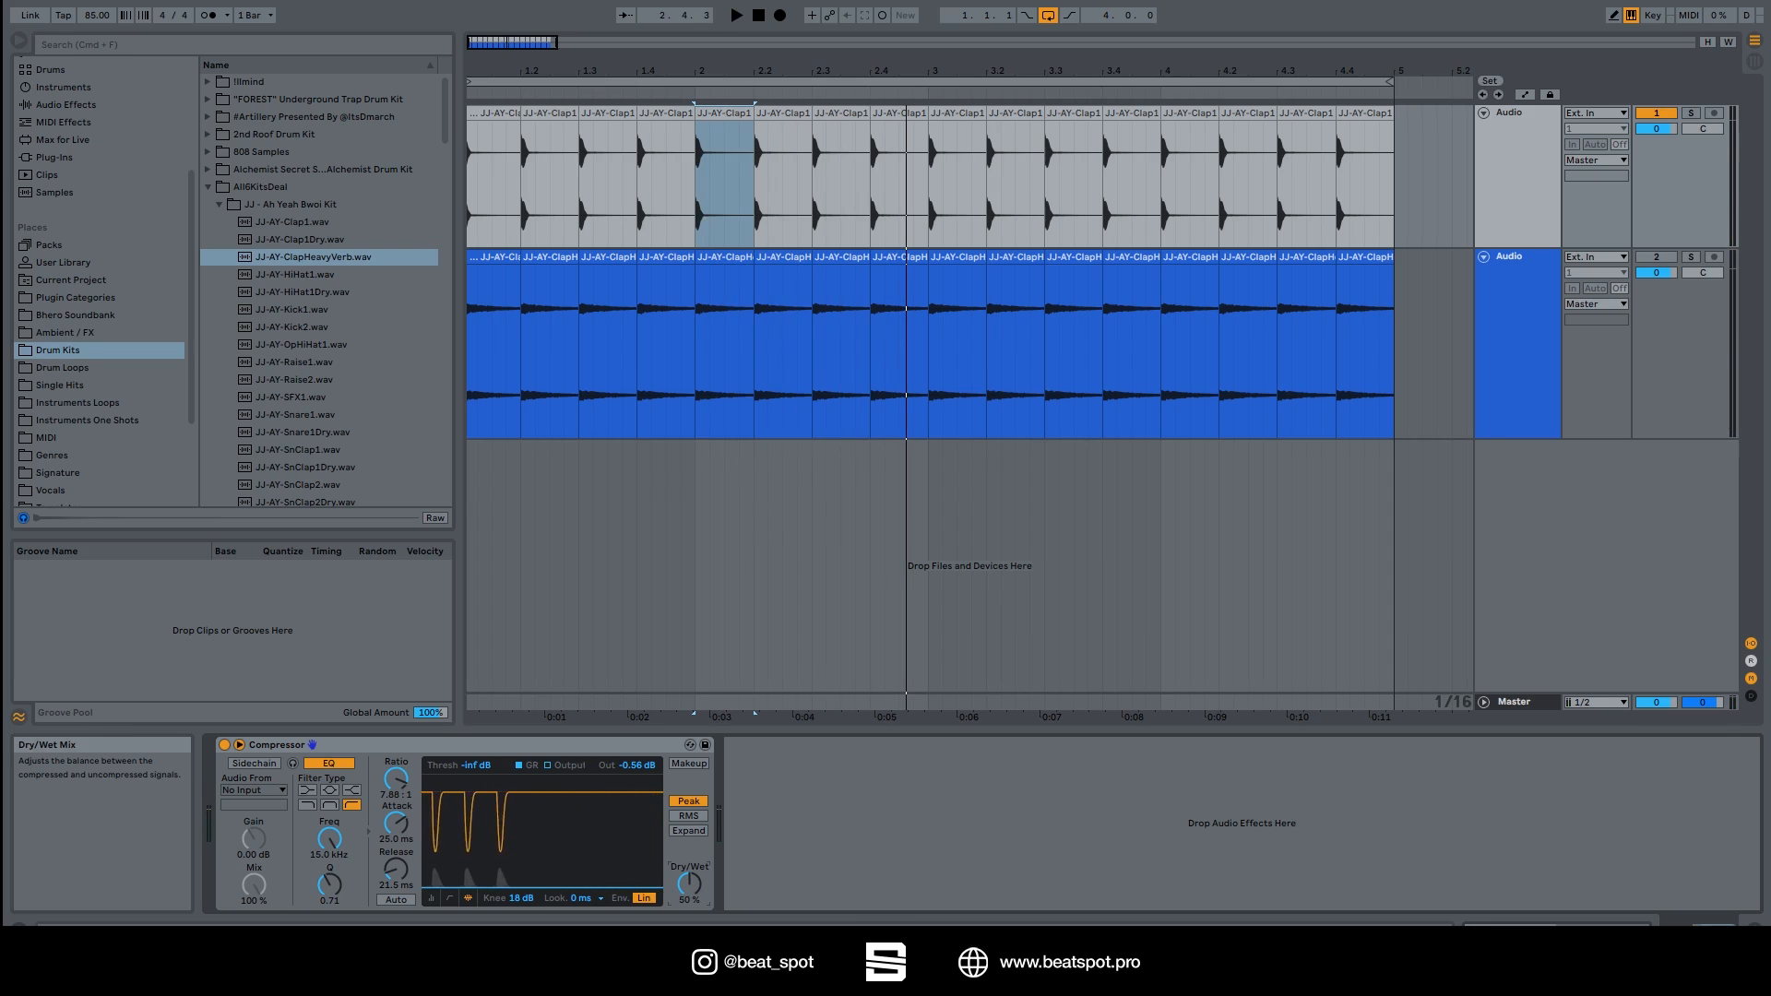
key(space)
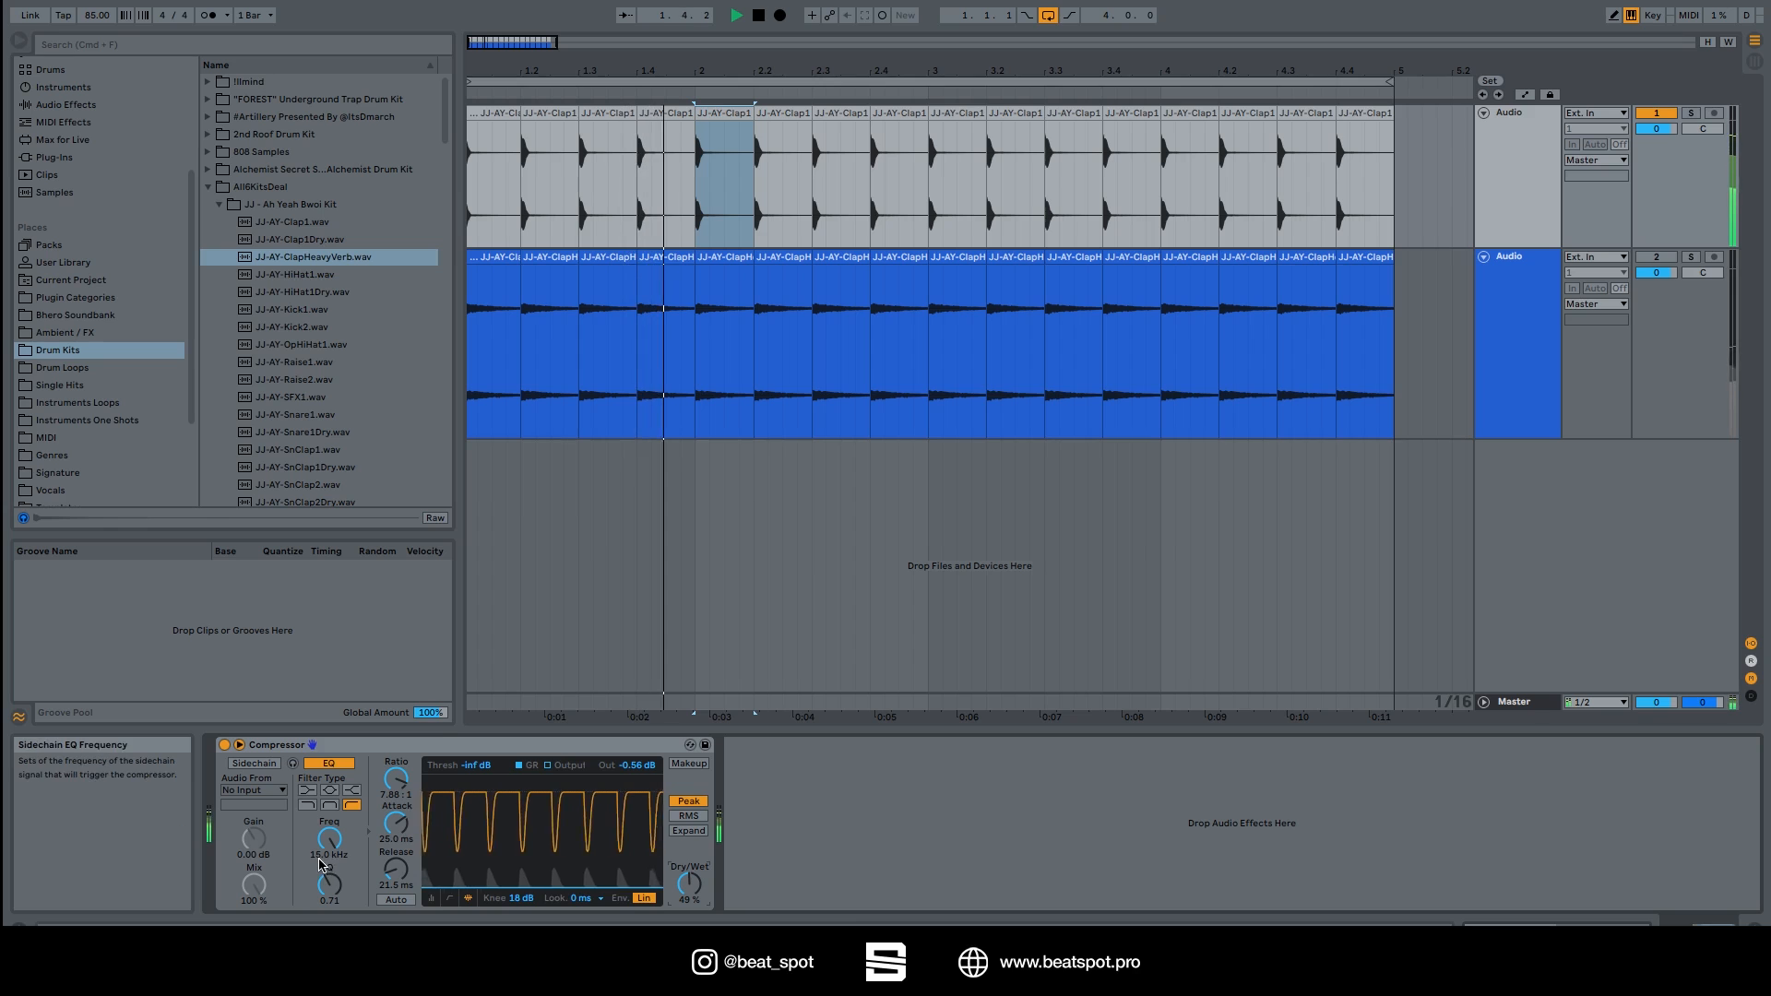
key(space)
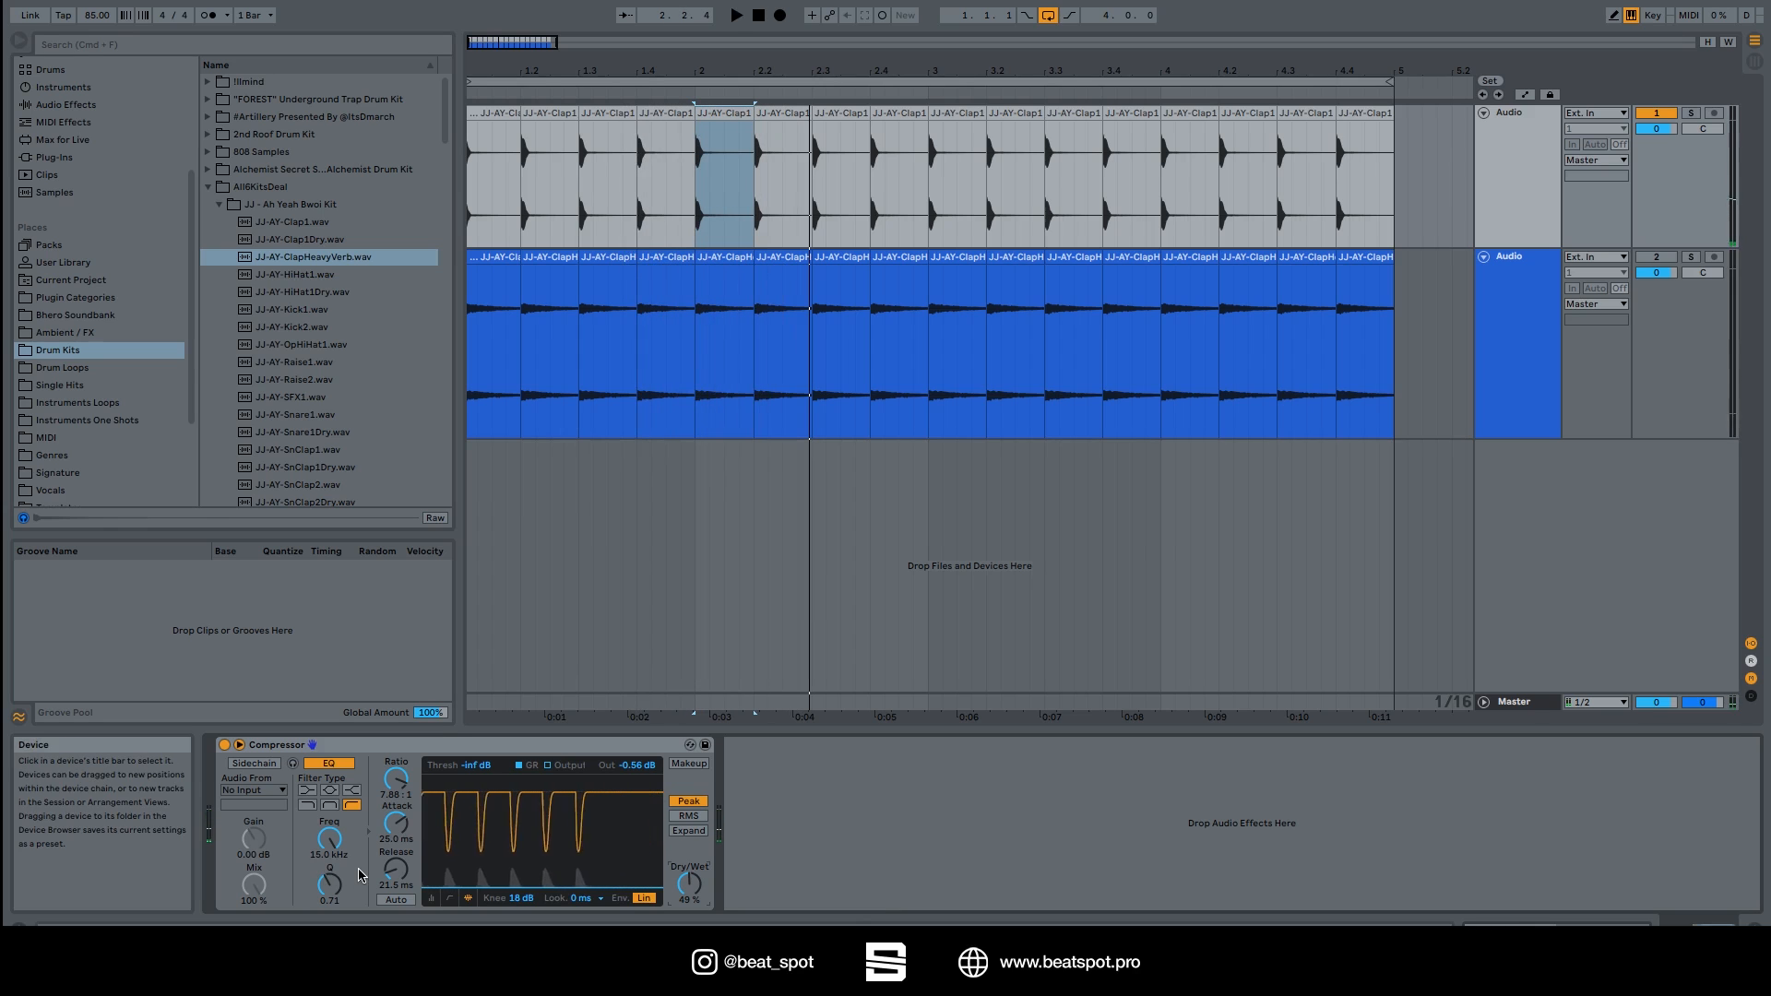